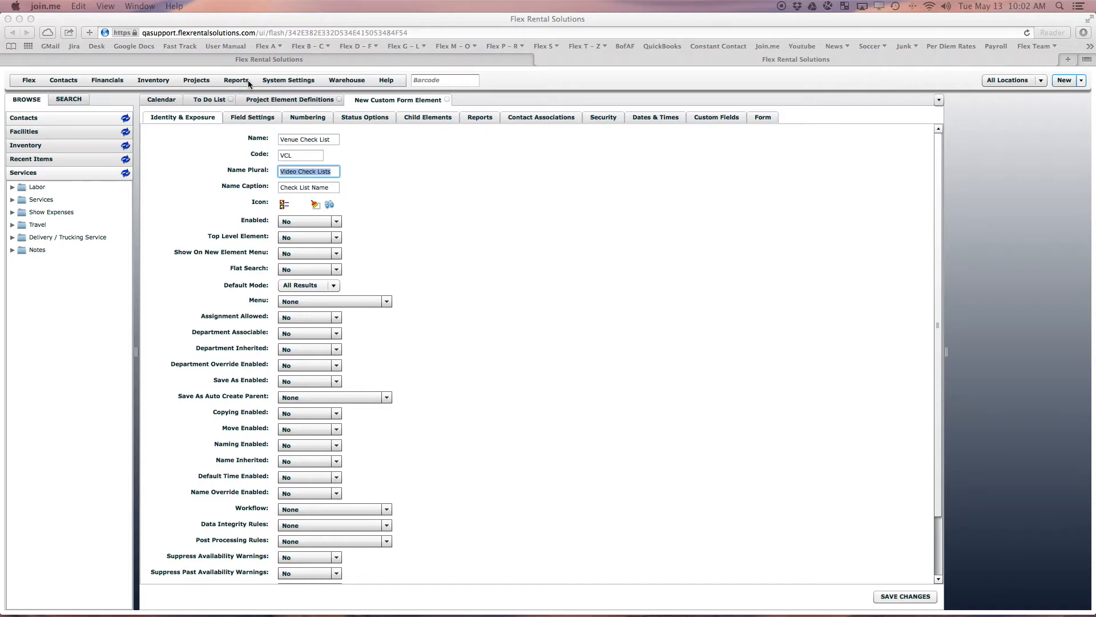
# Examine the fields of the existing Test check list in the other Flex session, including the AVP Confirmed, Elevator Type and Structure Support options.
pyautogui.click(280, 61)
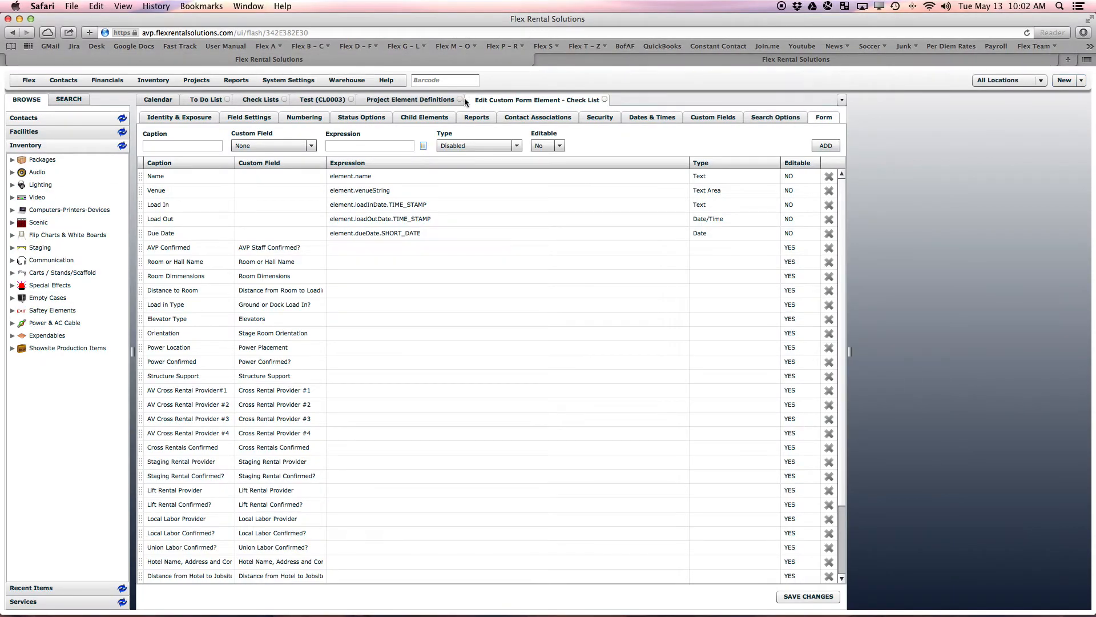
pyautogui.click(330, 100)
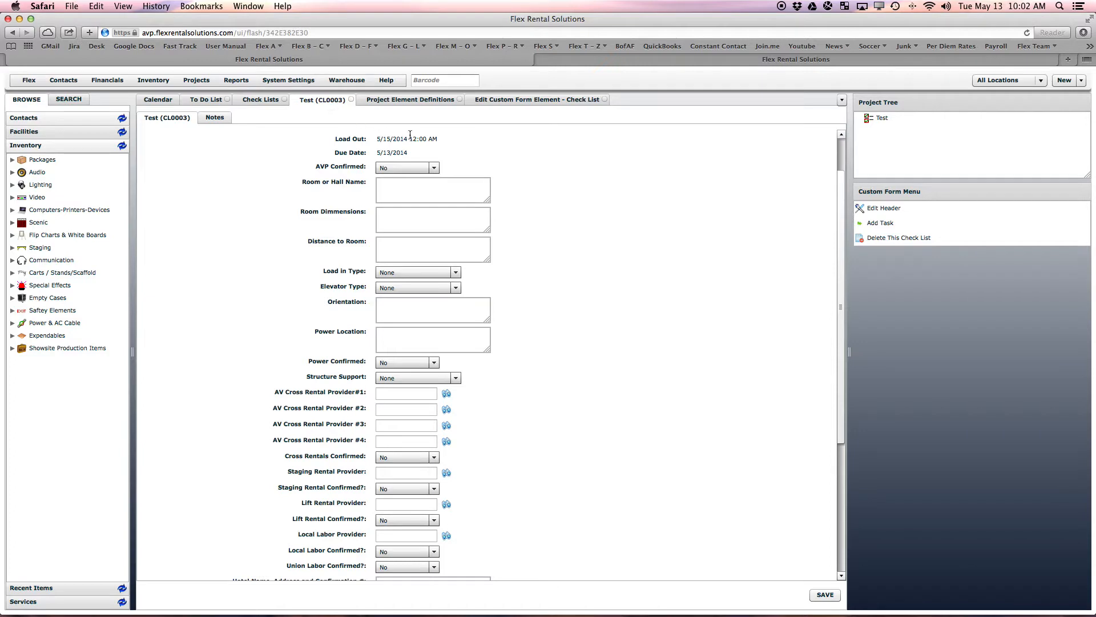
pyautogui.moveTo(841, 202); pyautogui.dragTo(831, 171)
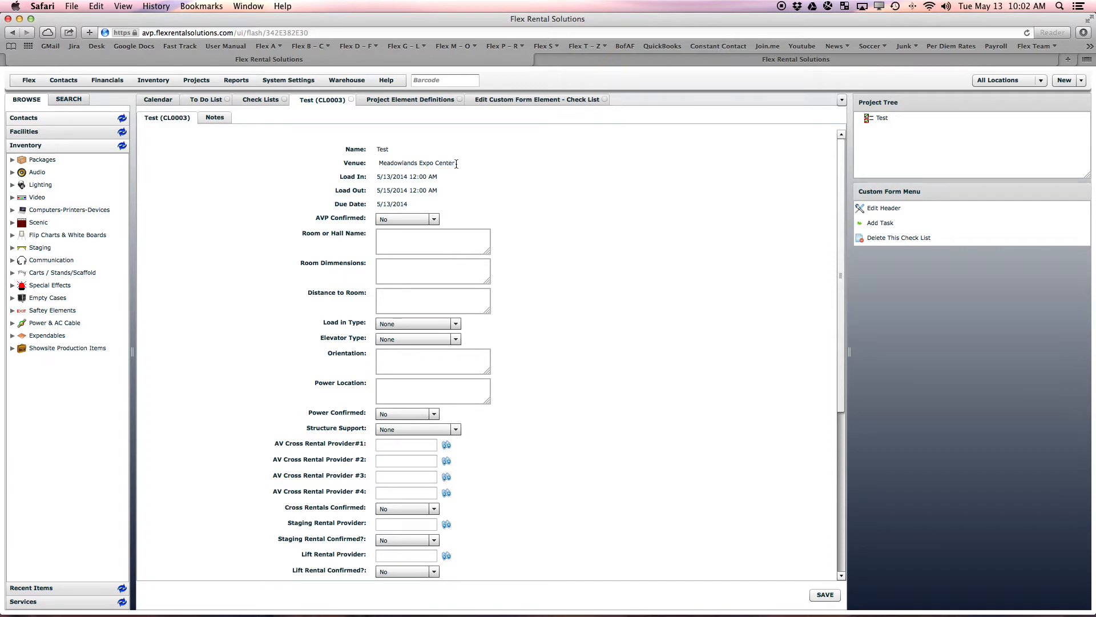
pyautogui.moveTo(456, 163); pyautogui.dragTo(382, 167)
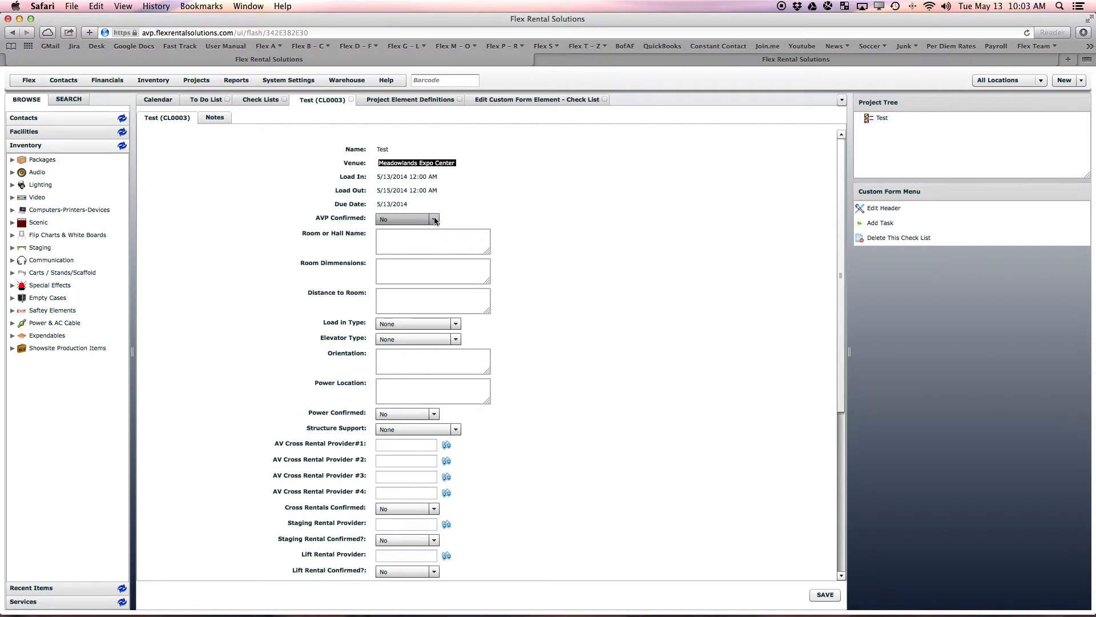
pyautogui.click(402, 222)
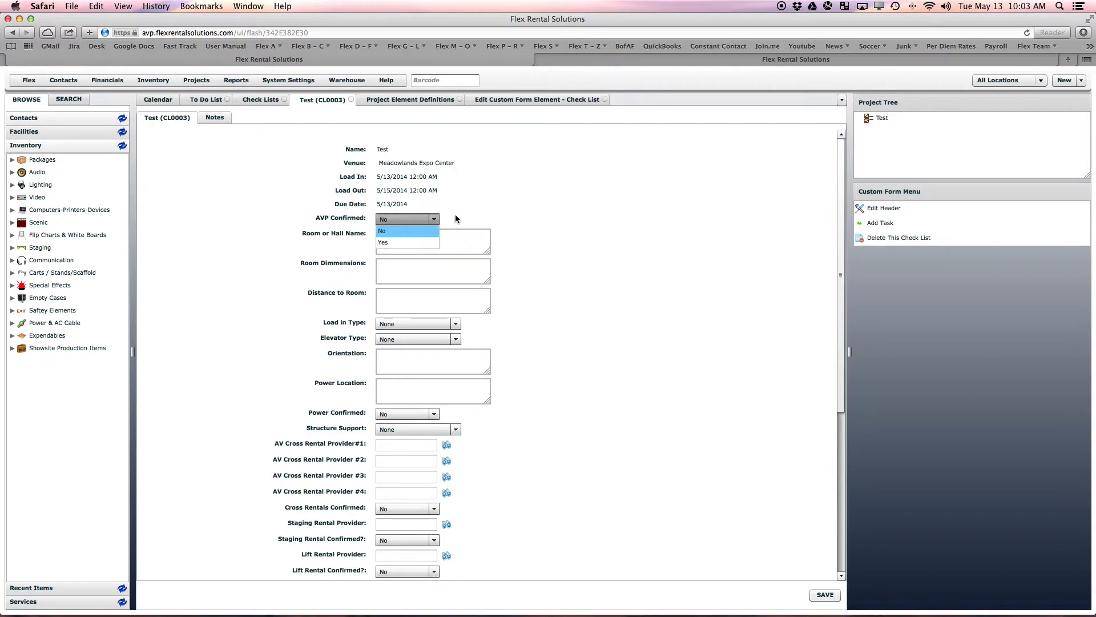
pyautogui.click(461, 218)
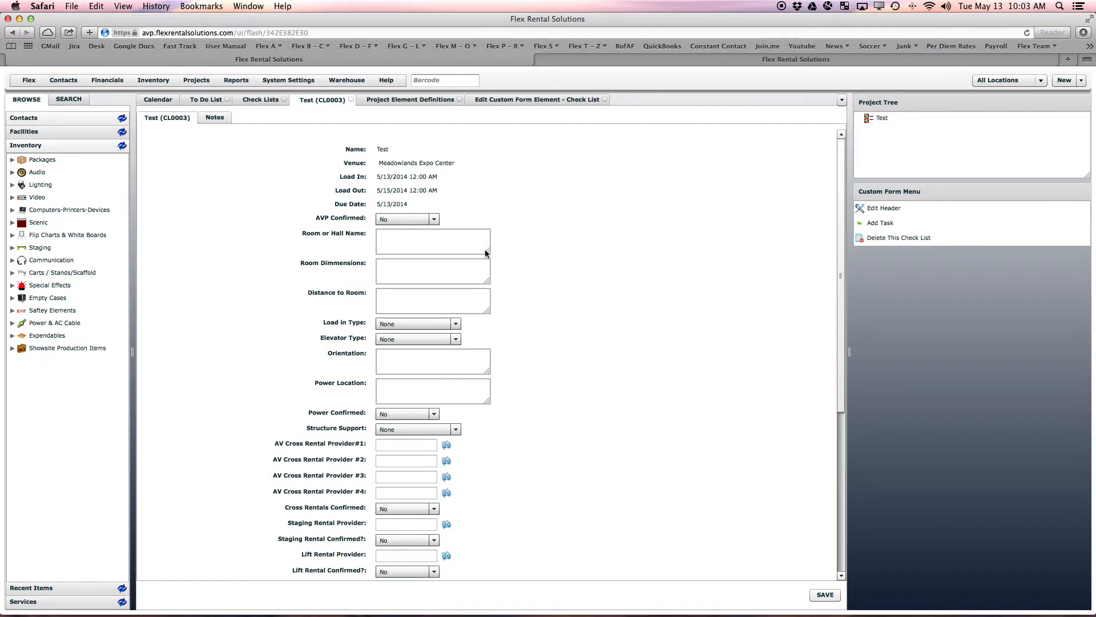
pyautogui.click(415, 238)
pyautogui.moveTo(490, 255)
pyautogui.mouseDown()
pyautogui.moveTo(571, 337)
pyautogui.moveTo(487, 268)
pyautogui.mouseUp()
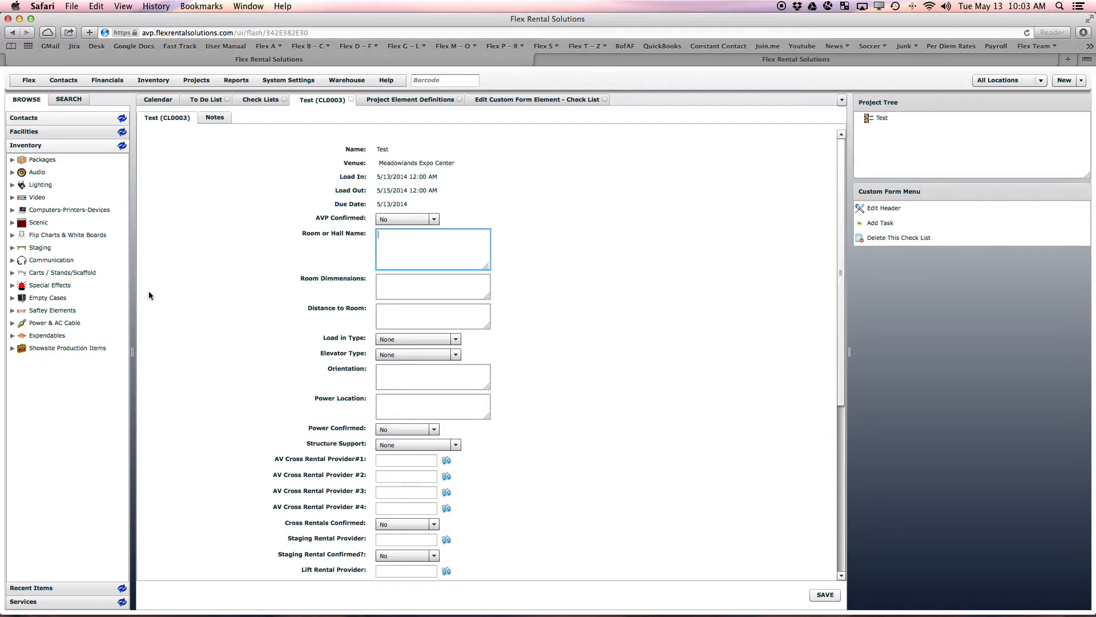
pyautogui.click(401, 355)
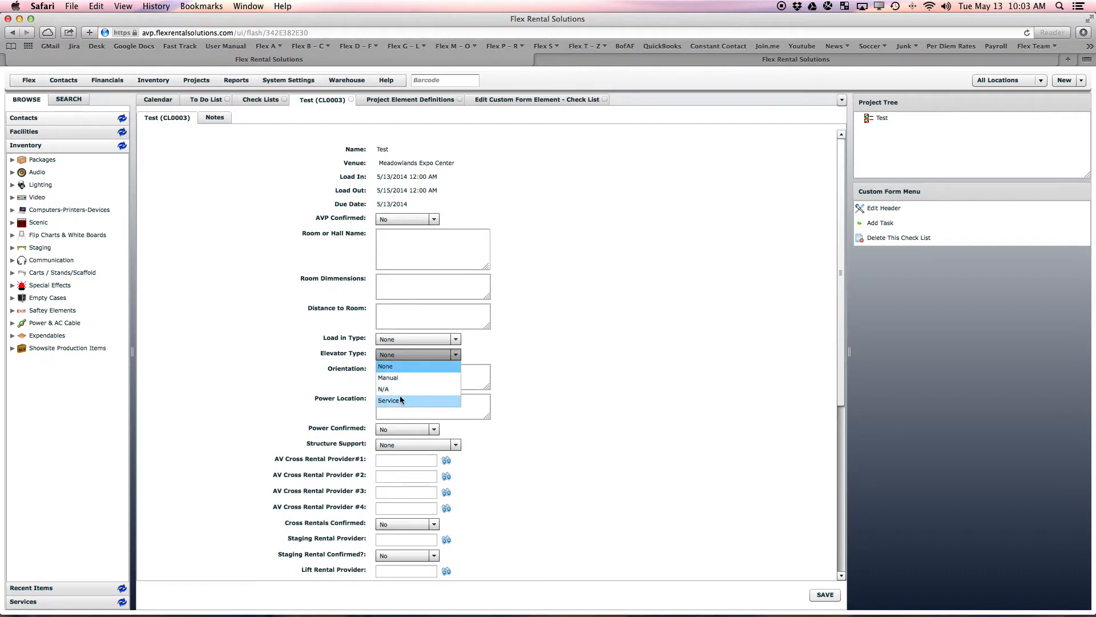
pyautogui.click(526, 380)
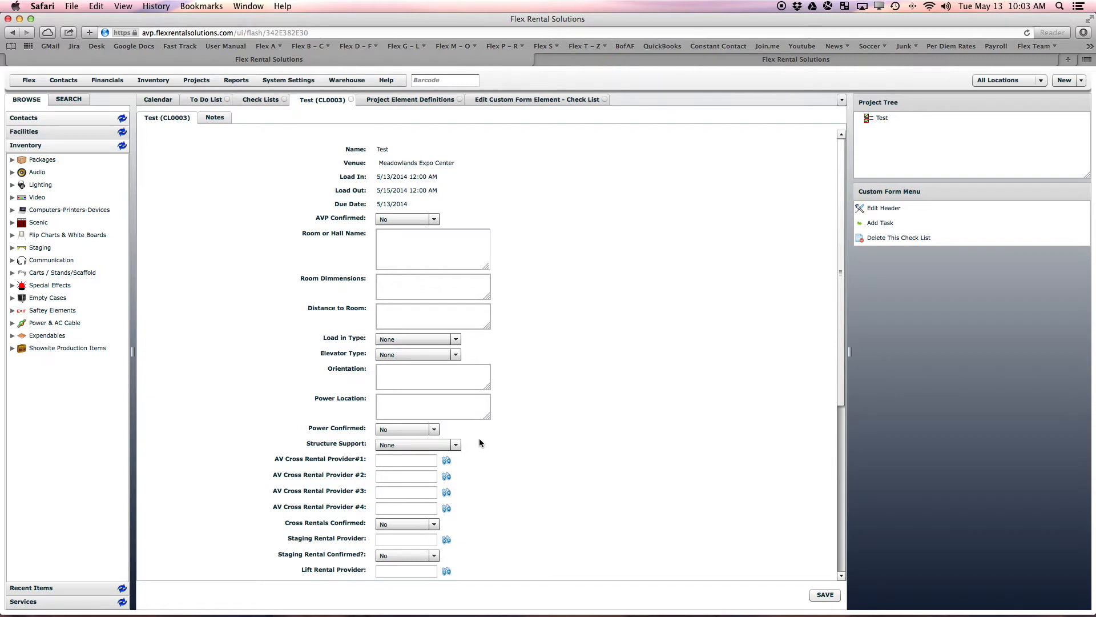
pyautogui.click(393, 445)
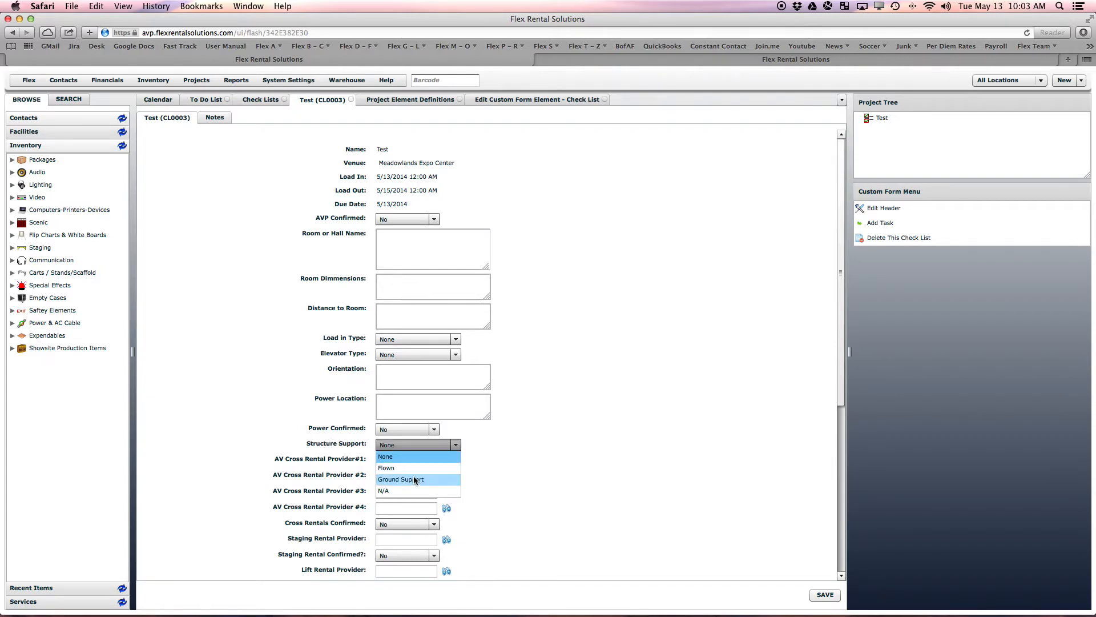
pyautogui.click(490, 472)
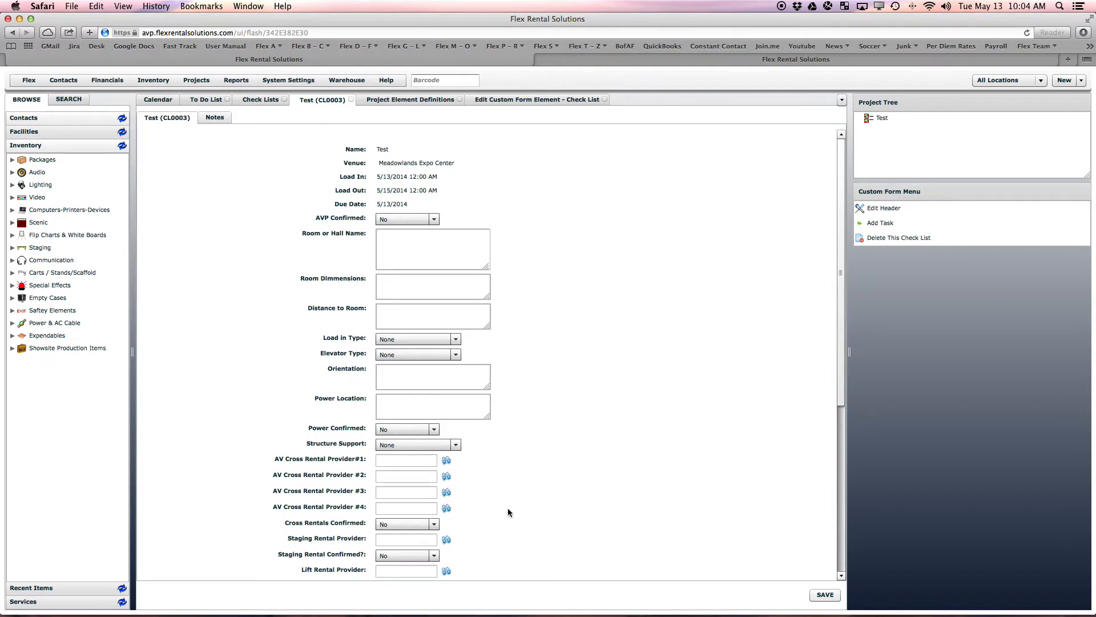
pyautogui.moveTo(841, 380); pyautogui.dragTo(786, 554)
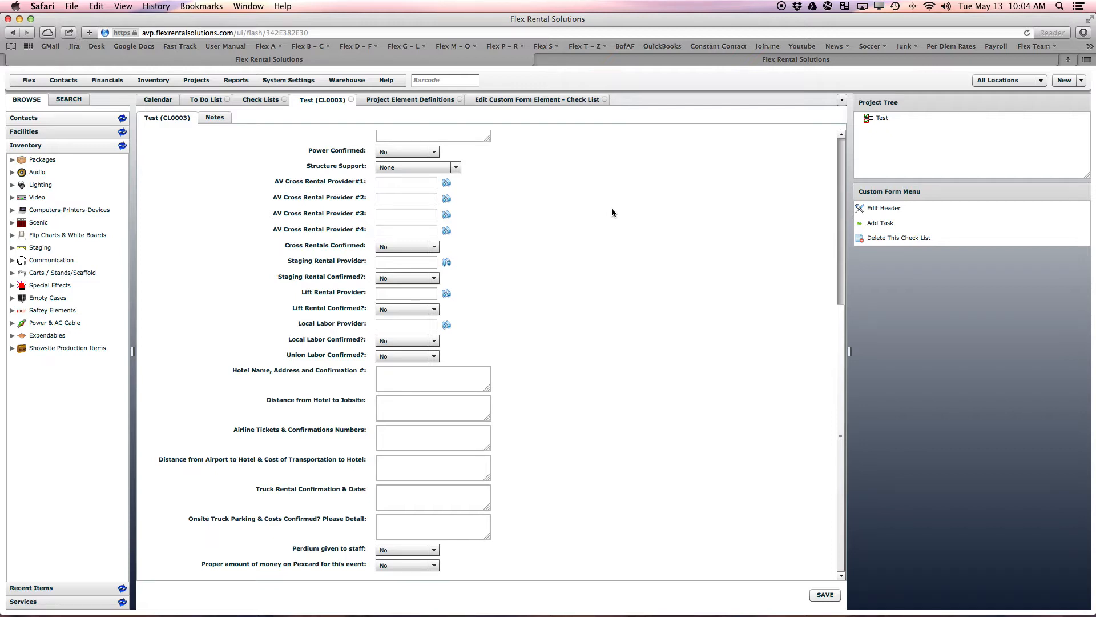
# Back in the QA support session, discard the unfinished form element and start a new custom form element from the reopened project element definitions.
pyautogui.click(626, 62)
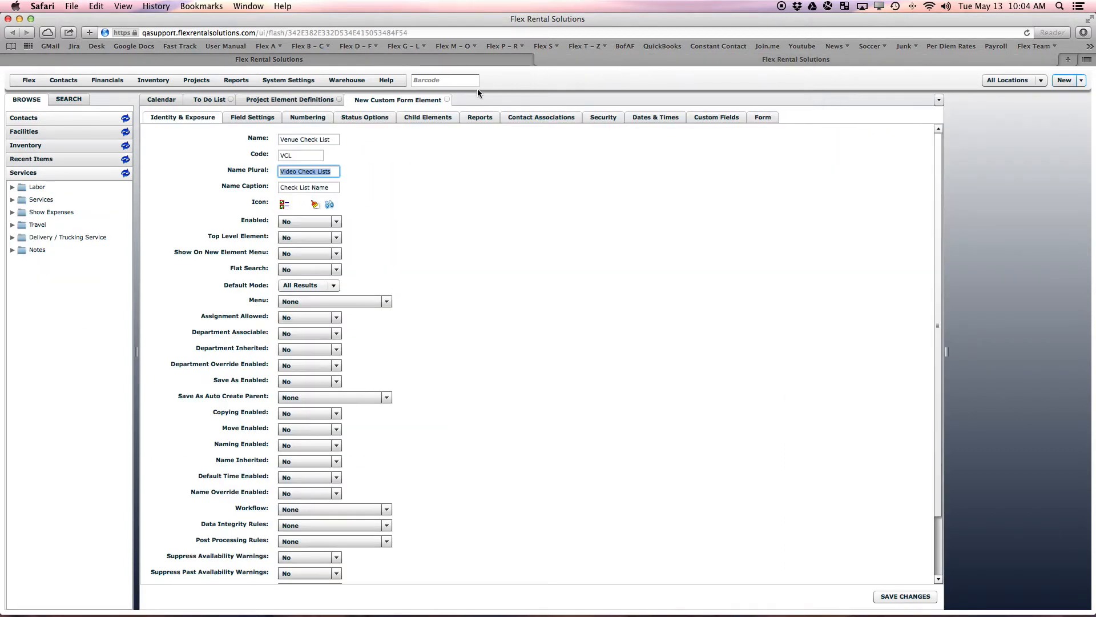
pyautogui.click(448, 99)
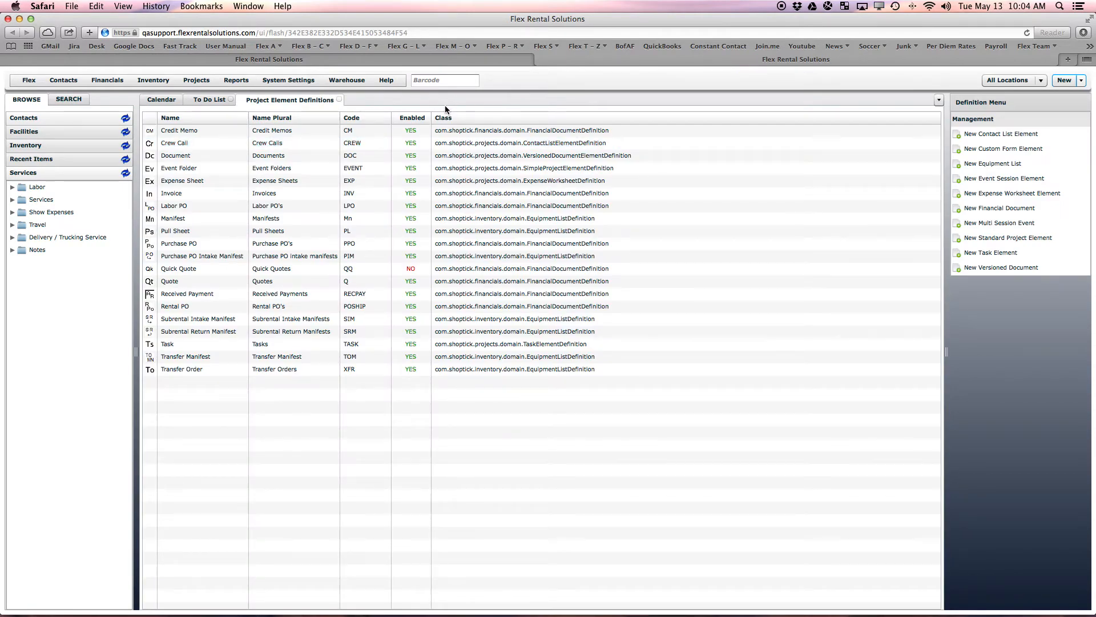
pyautogui.click(338, 99)
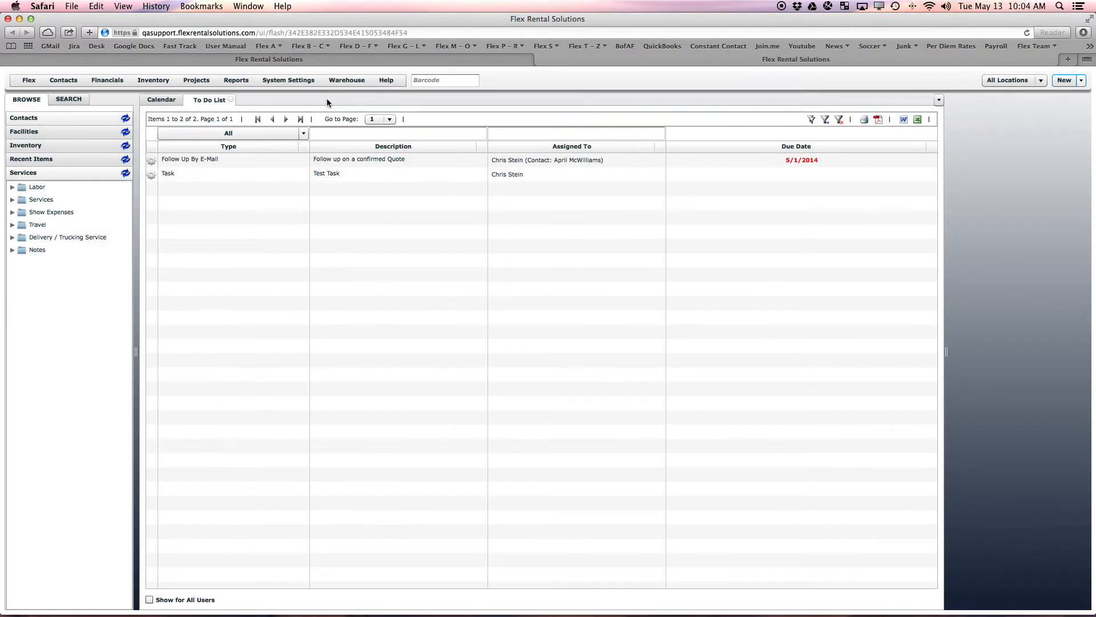
pyautogui.click(211, 81)
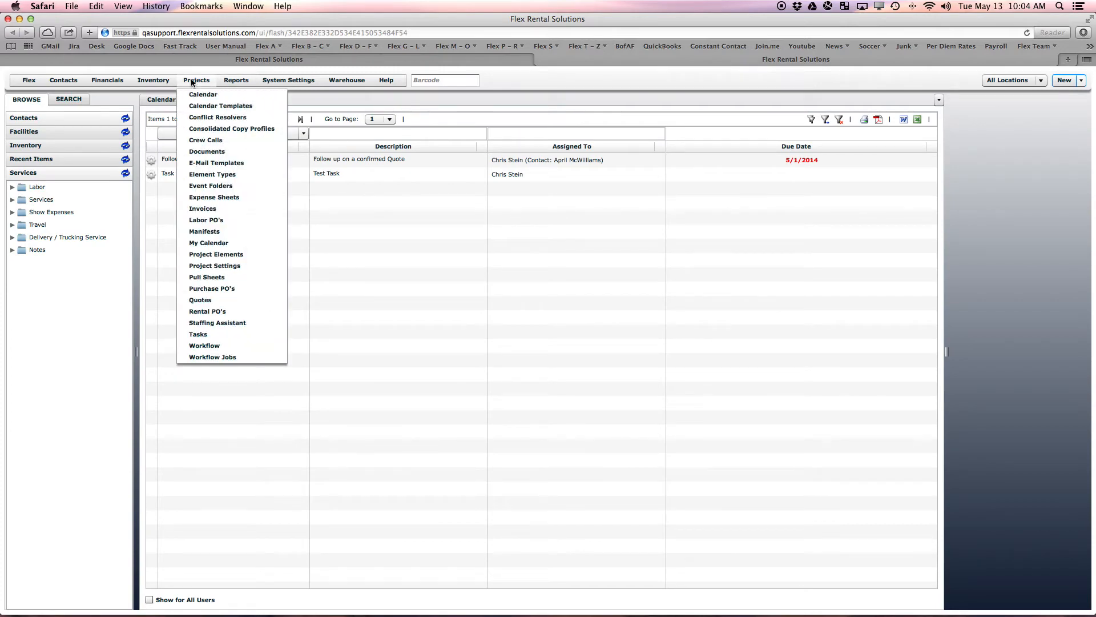
pyautogui.click(209, 254)
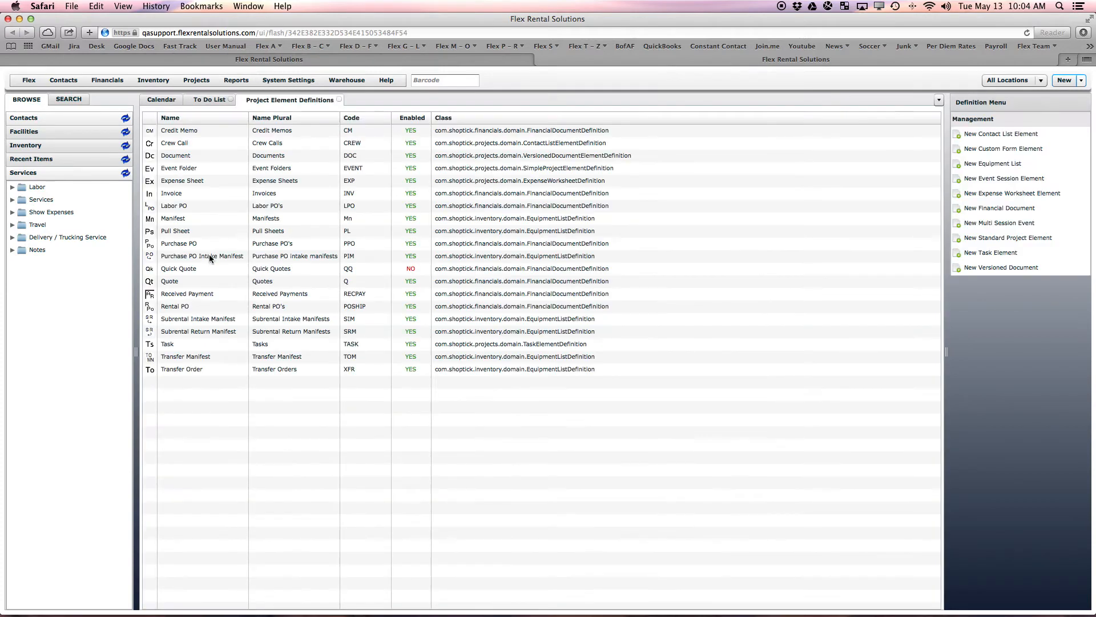
pyautogui.click(979, 151)
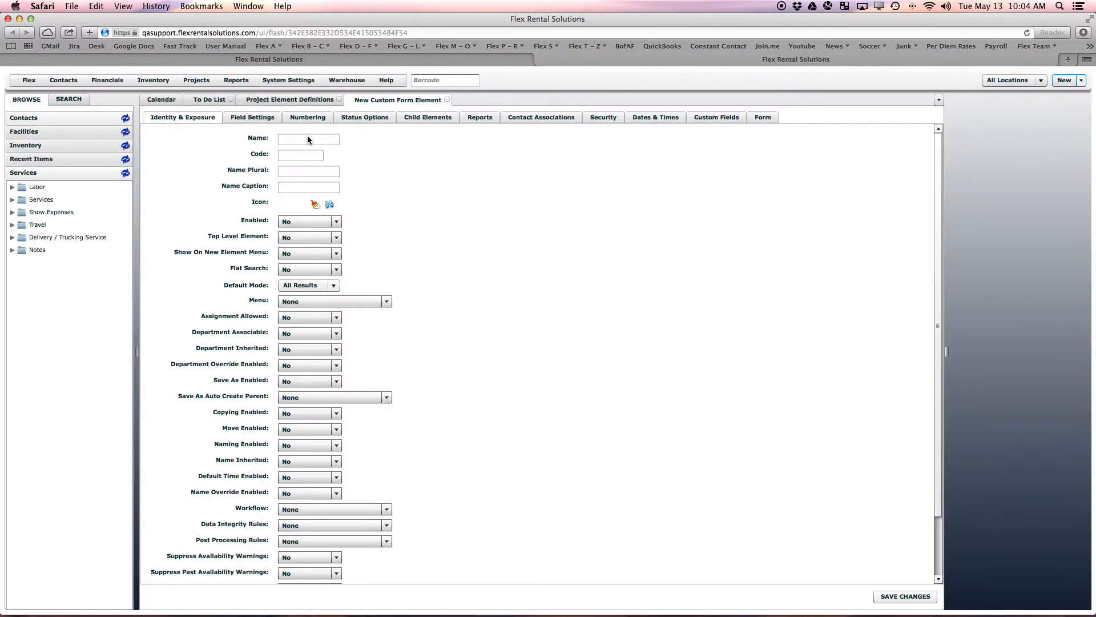
# Name the element Venue Check List, with code VCL, plural name Venue Check Lists and name caption Check List Name.
pyautogui.click(299, 139)
pyautogui.write('Venue Check List')
pyautogui.click(294, 153)
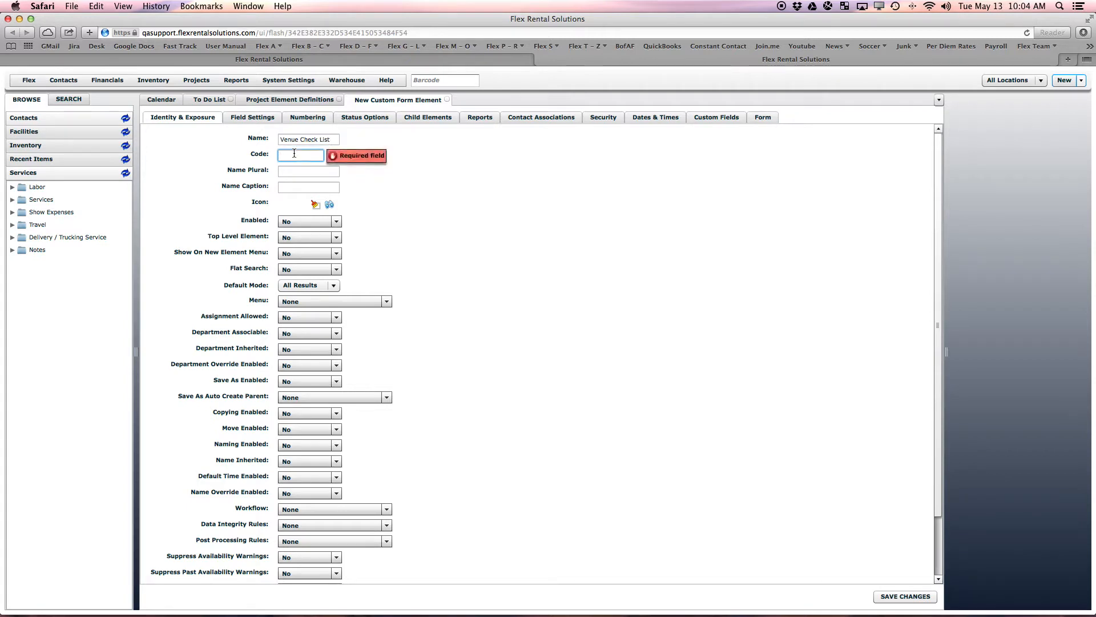
pyautogui.write('VCL')
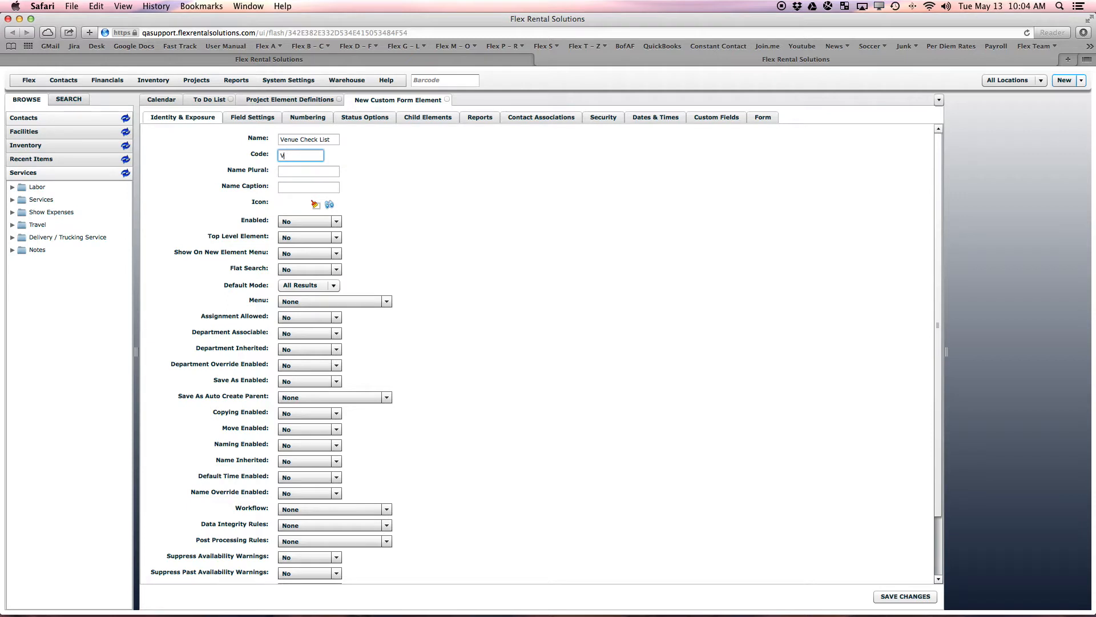
pyautogui.click(290, 171)
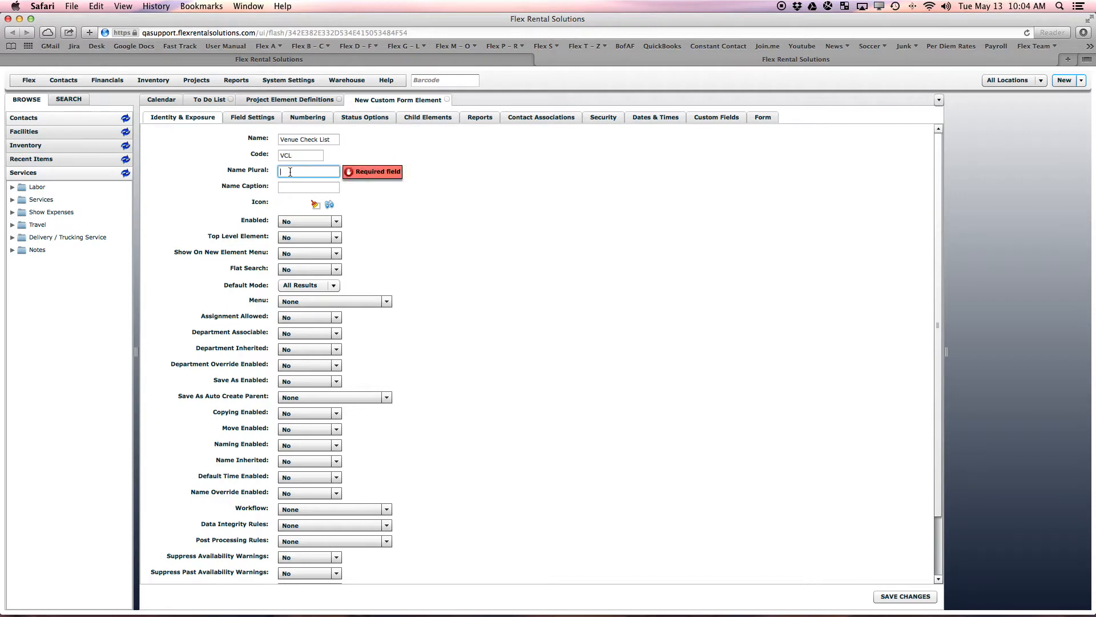
pyautogui.write('Venue Check Lists')
pyautogui.click(288, 188)
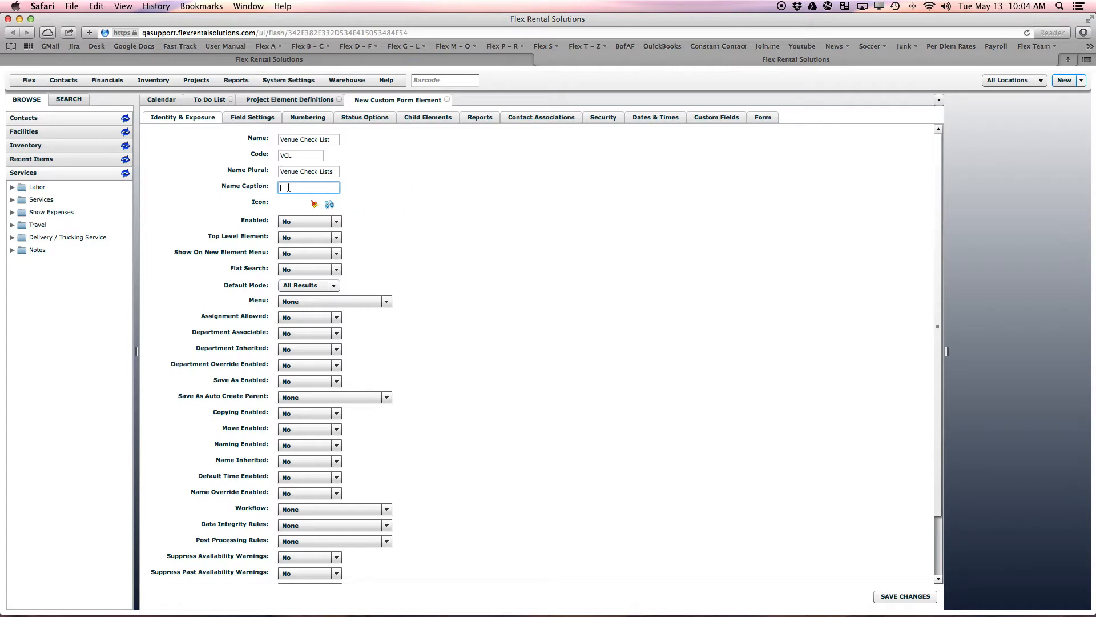
pyautogui.write('Ve')
pyautogui.press('BackSpace')
pyautogui.write('Check List Name')
# Search the icon library for "chec" and assign the Check options icon to the element.
pyautogui.click(329, 204)
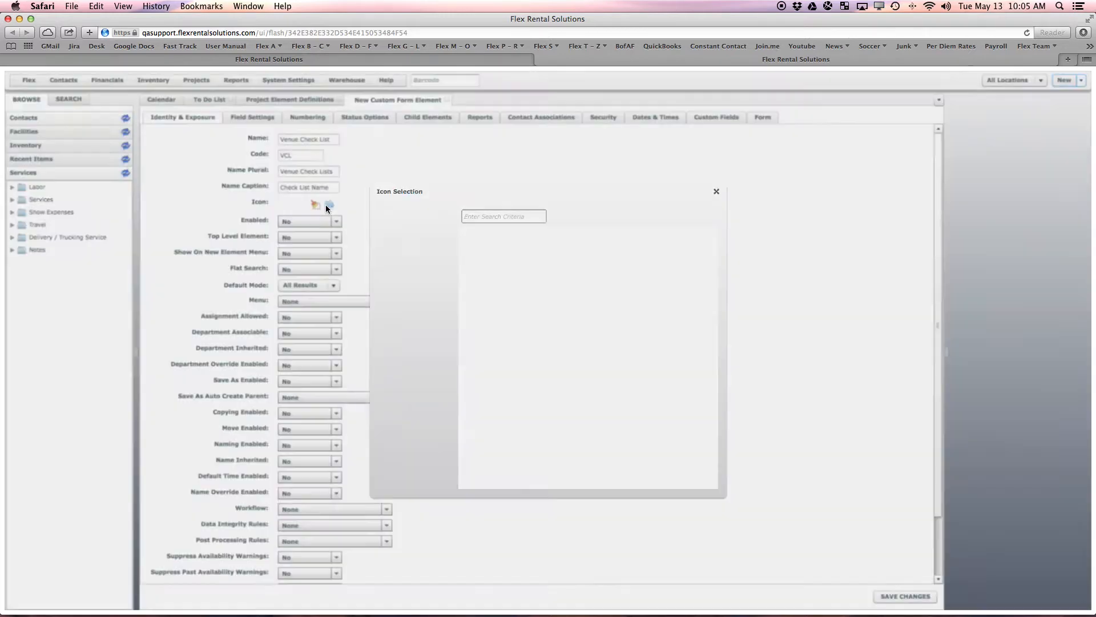
pyautogui.write('dhec')
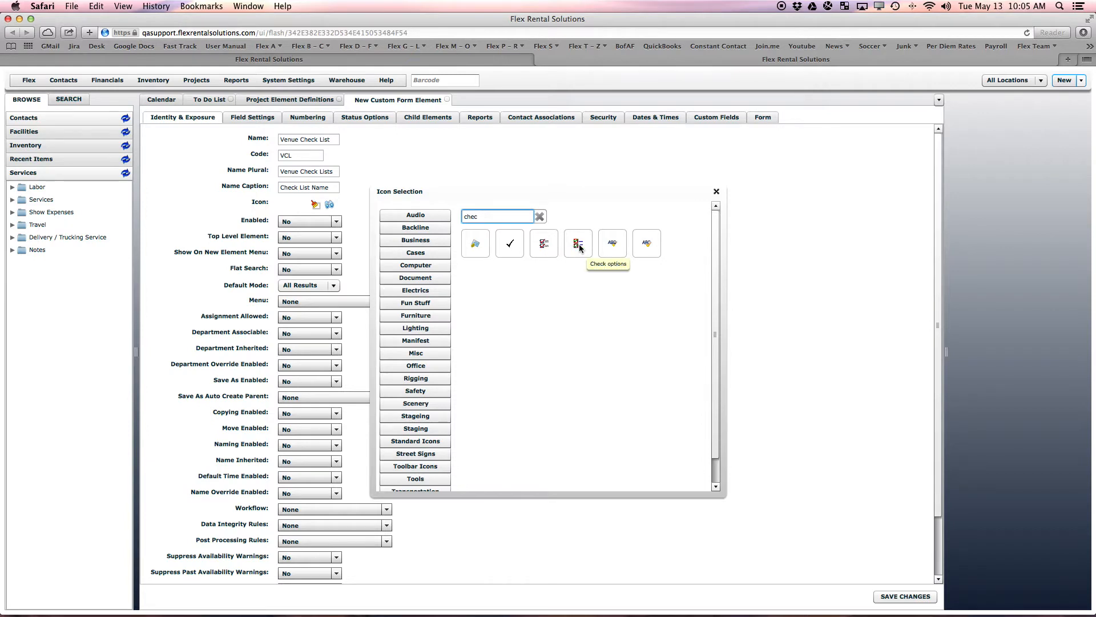
pyautogui.click(578, 244)
# Set Enabled, Top Level Element and Show On New Element Menu to Yes, and assign the element to the Project Module menu.
pyautogui.click(297, 221)
pyautogui.click(294, 245)
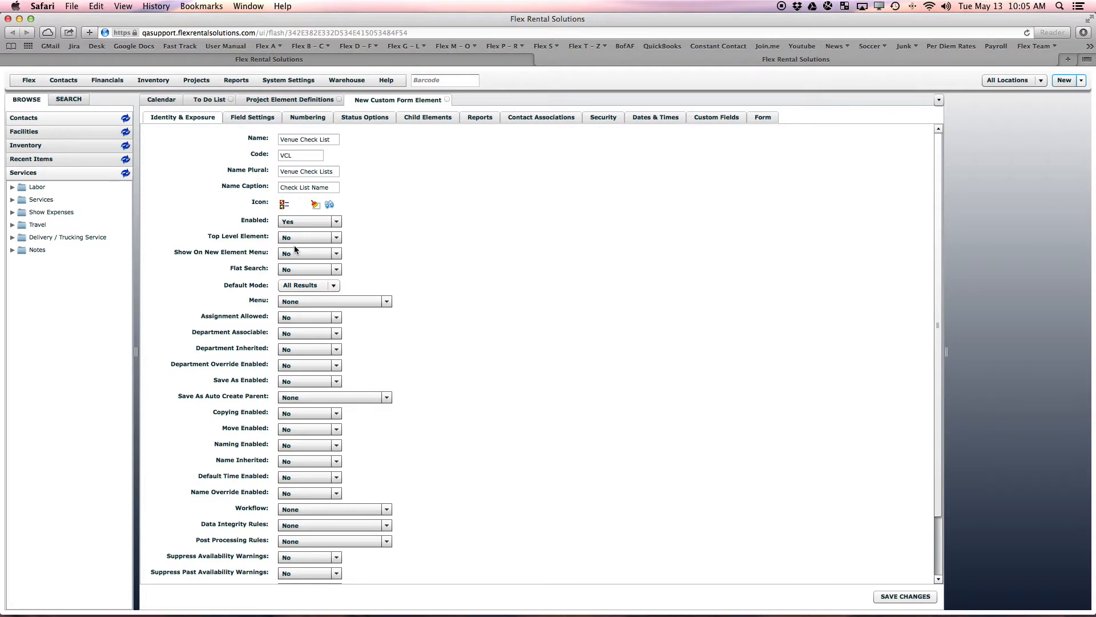
pyautogui.click(296, 237)
pyautogui.click(298, 260)
pyautogui.click(295, 254)
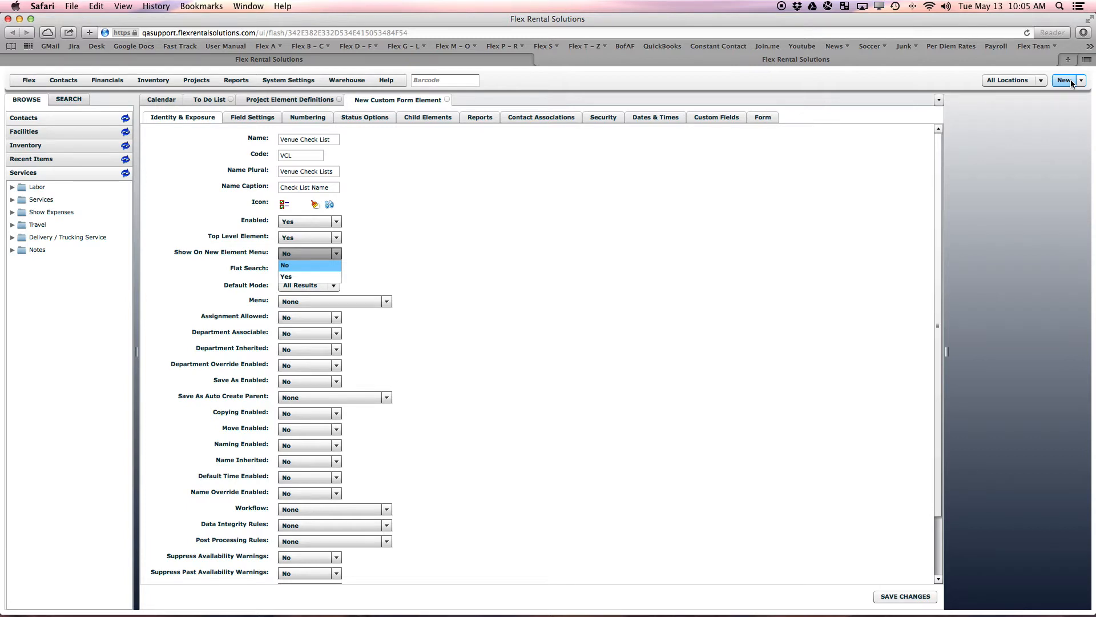
pyautogui.click(306, 276)
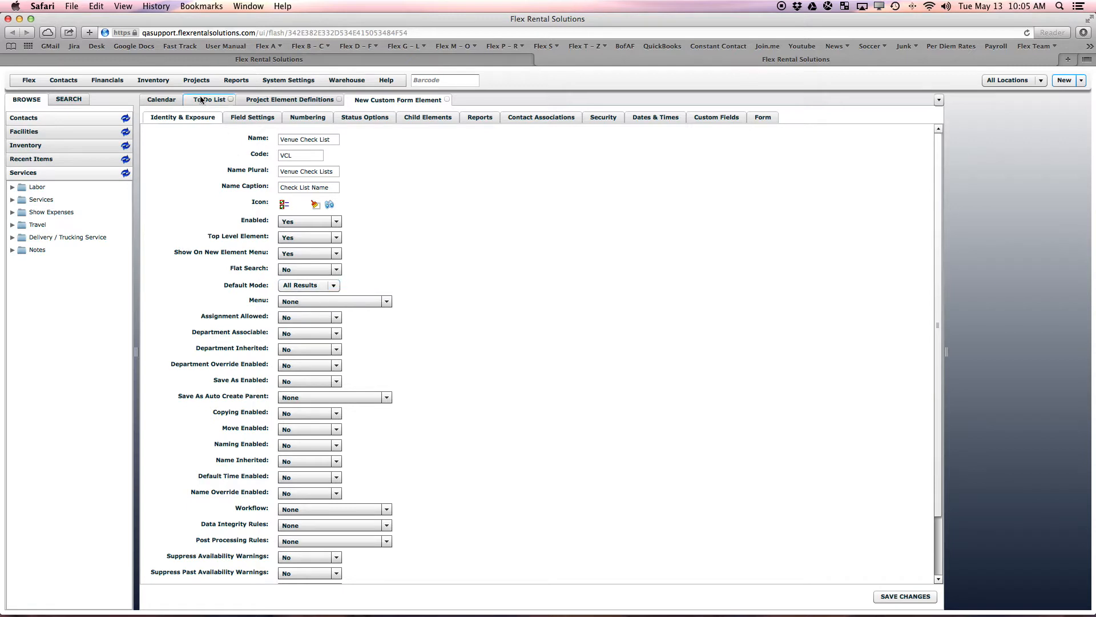
pyautogui.click(289, 301)
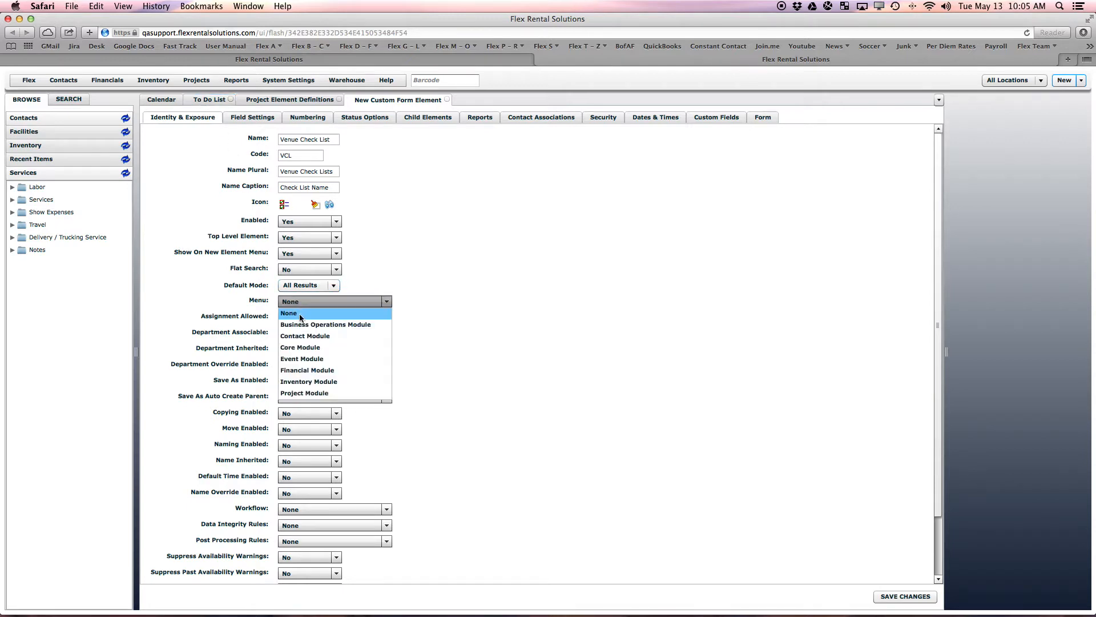
pyautogui.click(307, 393)
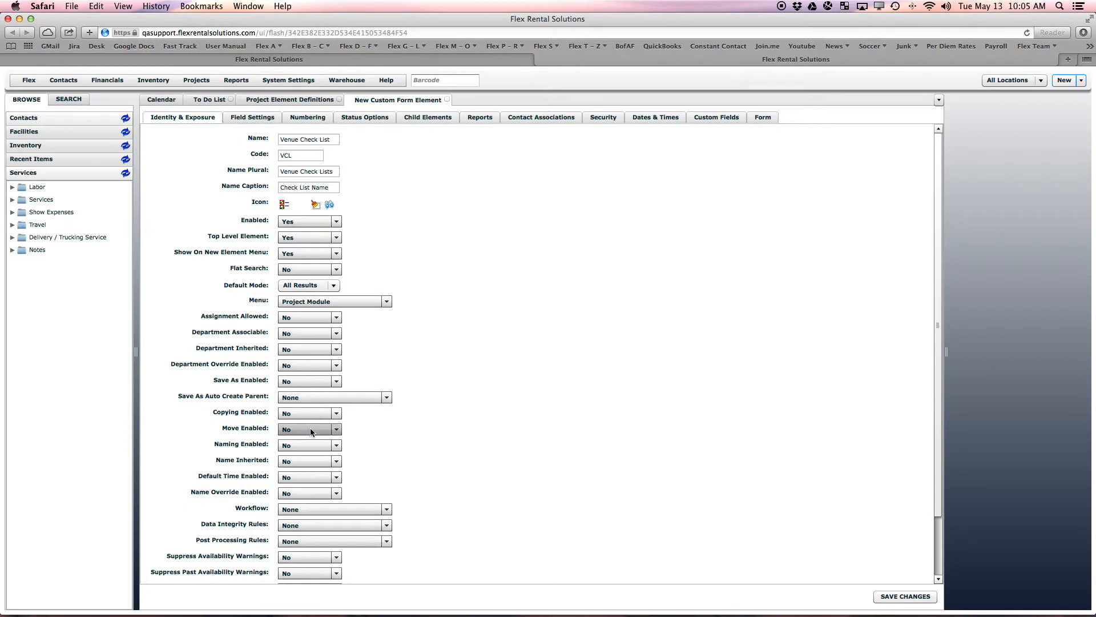
# Set Naming Enabled, Name Inherited and Name Override Enabled to Yes for the check list element.
pyautogui.click(300, 443)
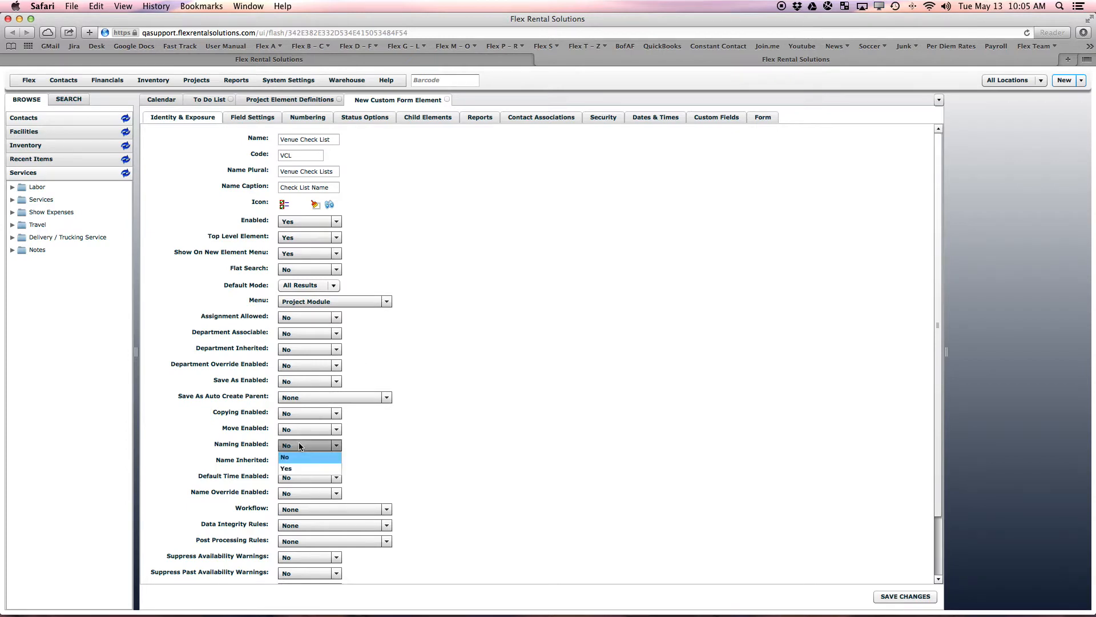
pyautogui.click(299, 468)
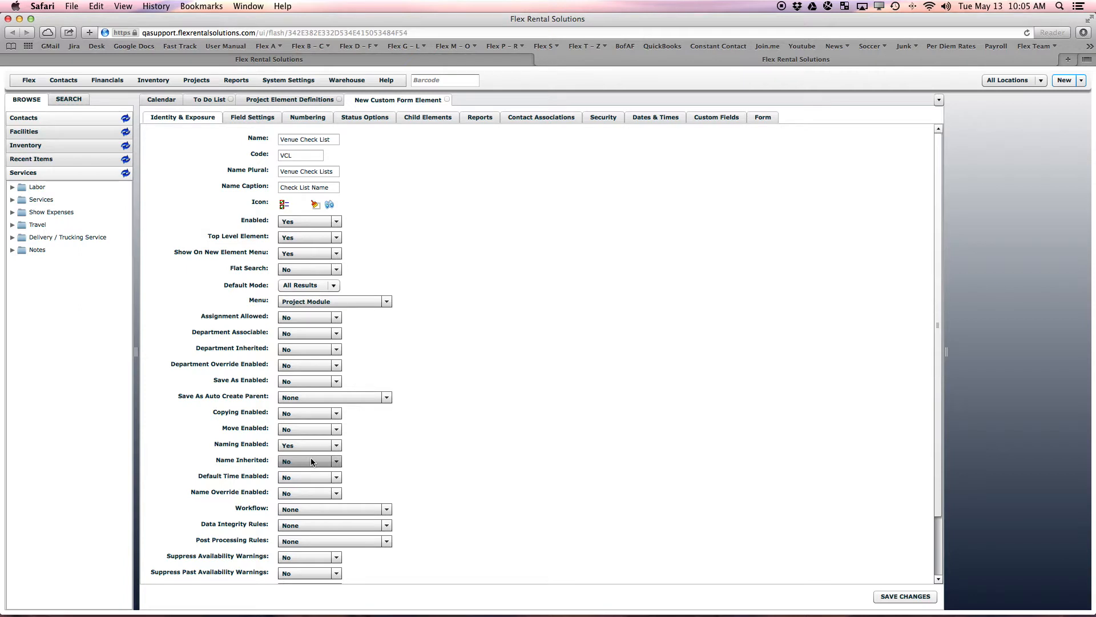
pyautogui.click(311, 462)
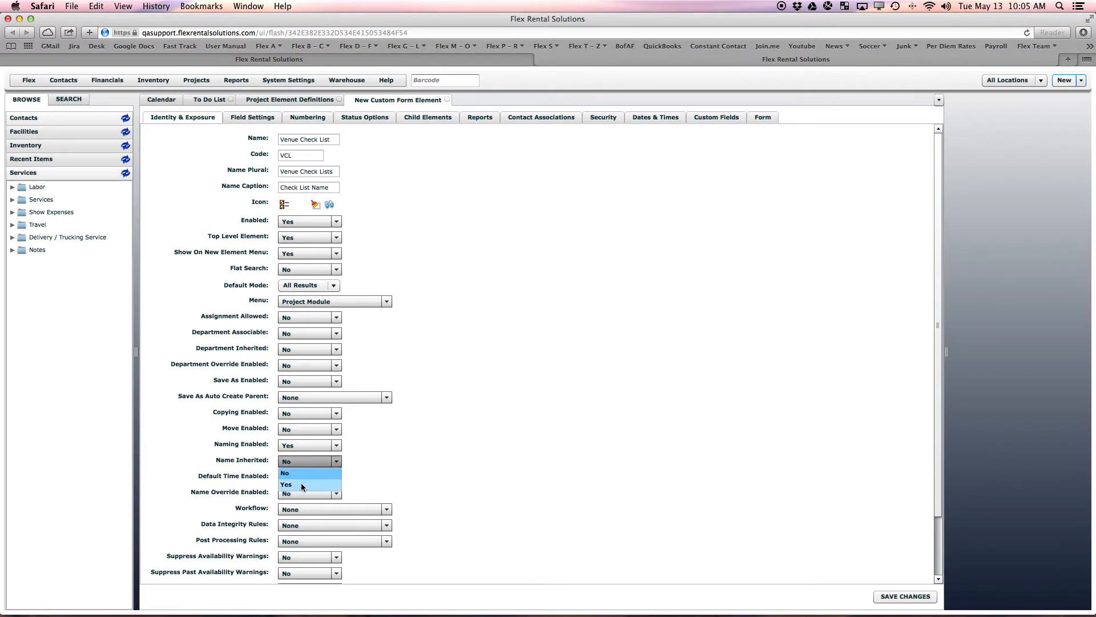
pyautogui.click(301, 483)
pyautogui.click(314, 495)
pyautogui.click(312, 514)
pyautogui.scroll(-3, 447, 480)
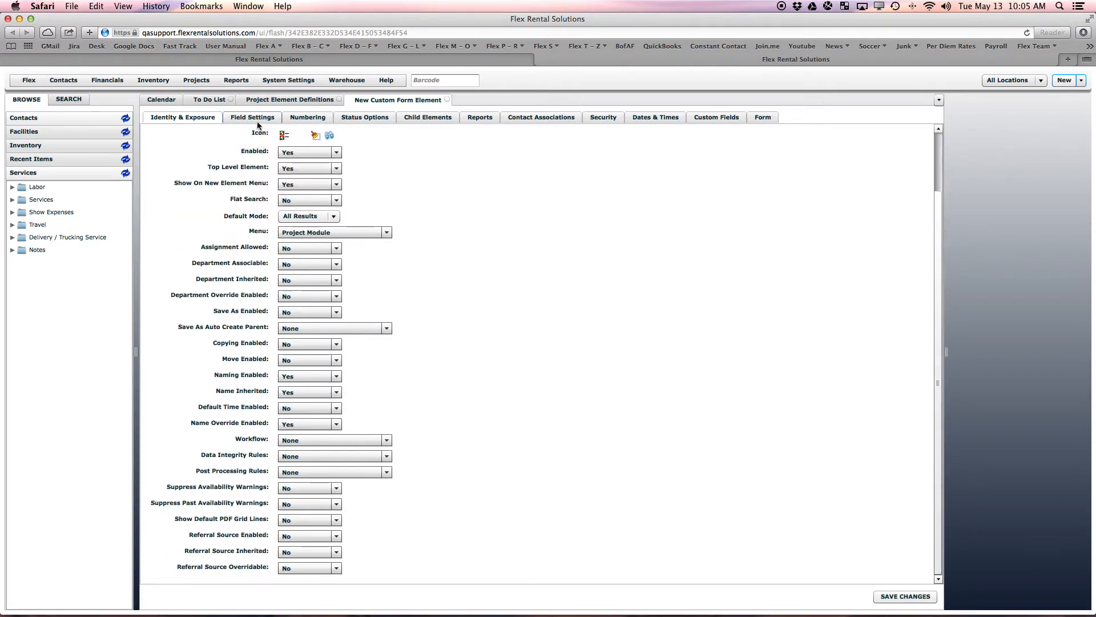
# Permit Document as a child element of the new Venue Check List element and save the element.
pyautogui.click(305, 118)
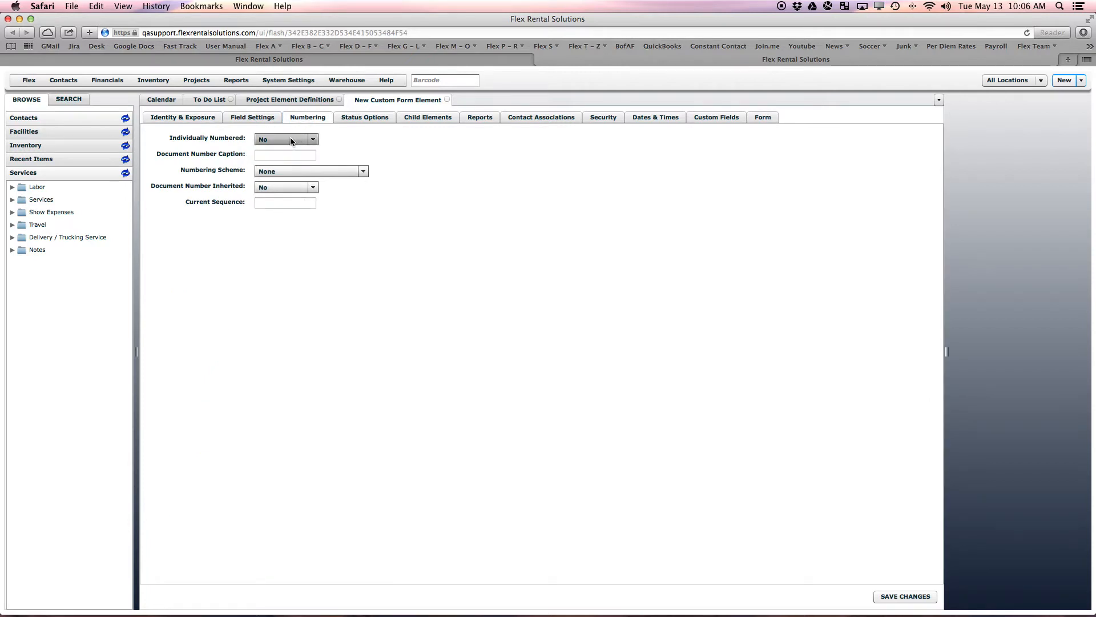
pyautogui.click(439, 118)
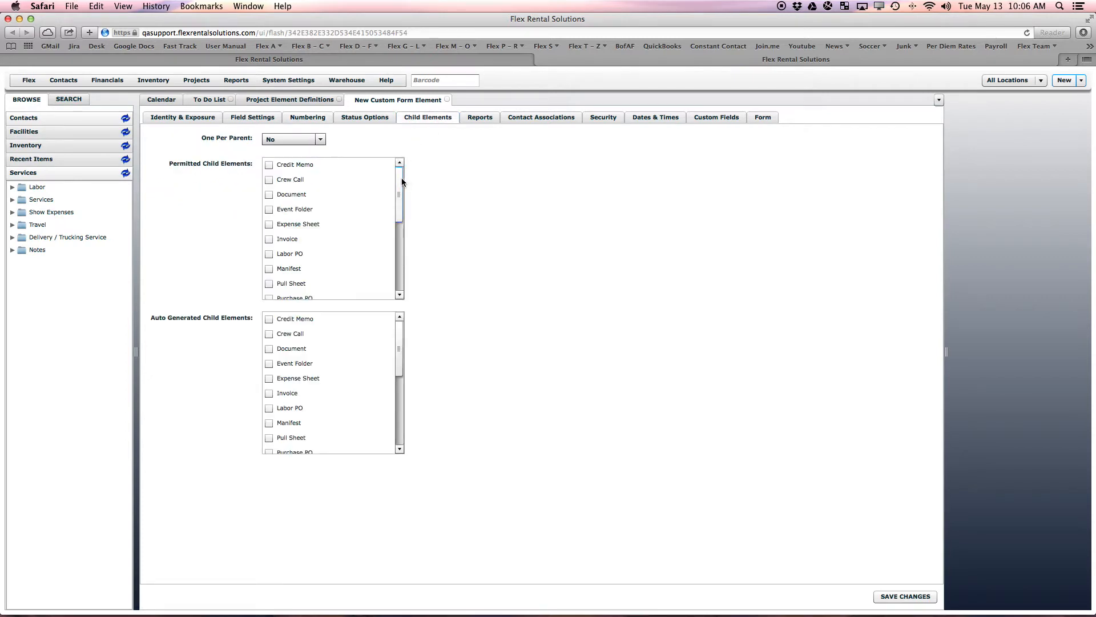
pyautogui.click(269, 196)
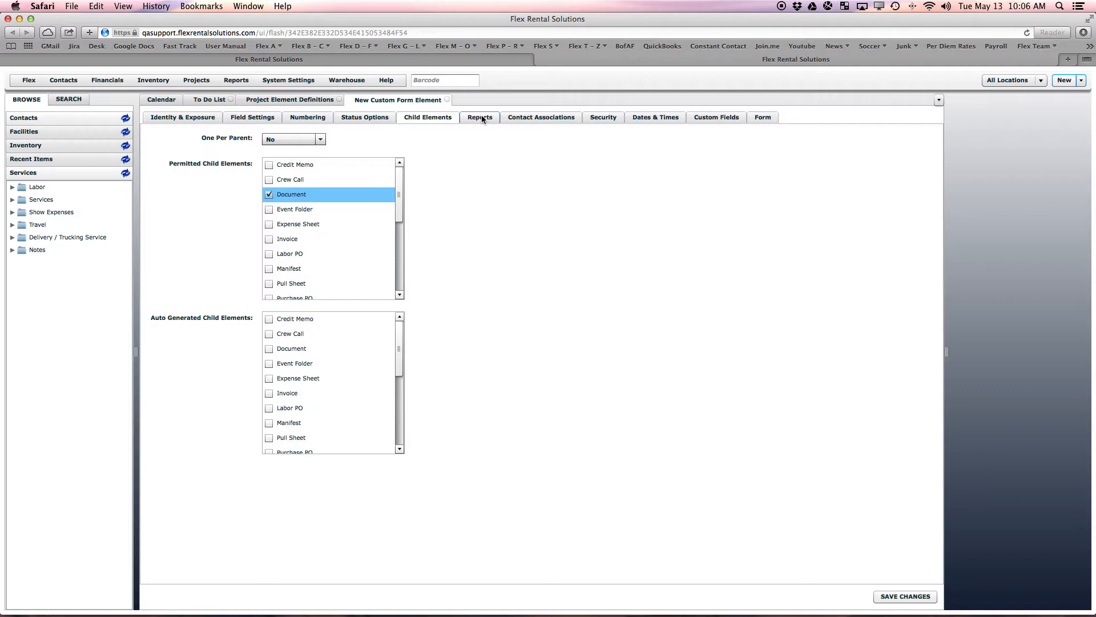
pyautogui.click(531, 118)
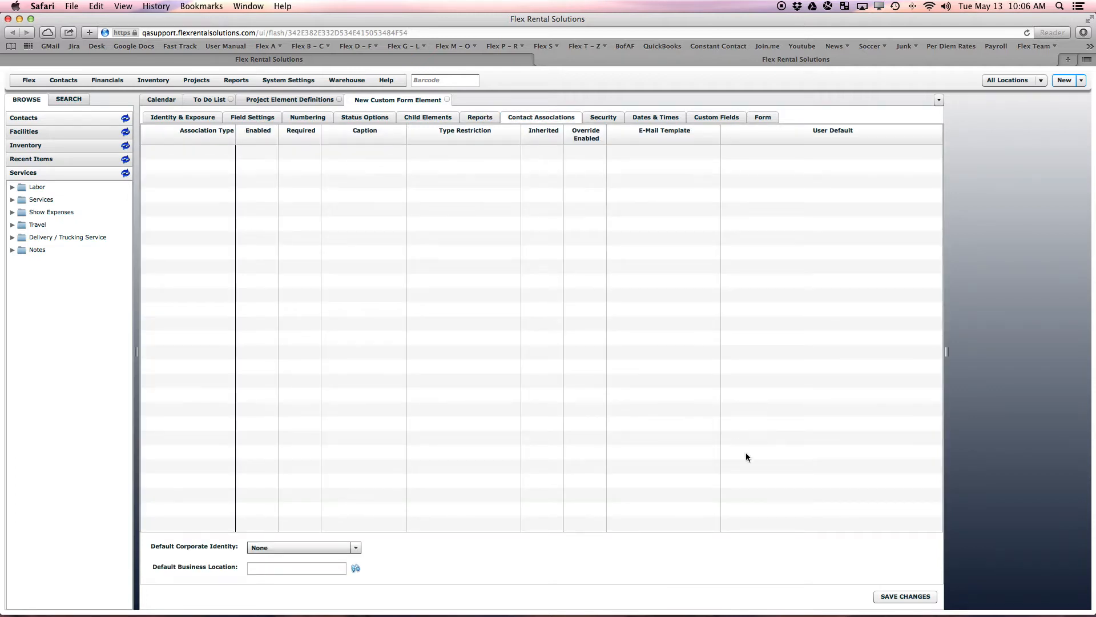
pyautogui.click(905, 596)
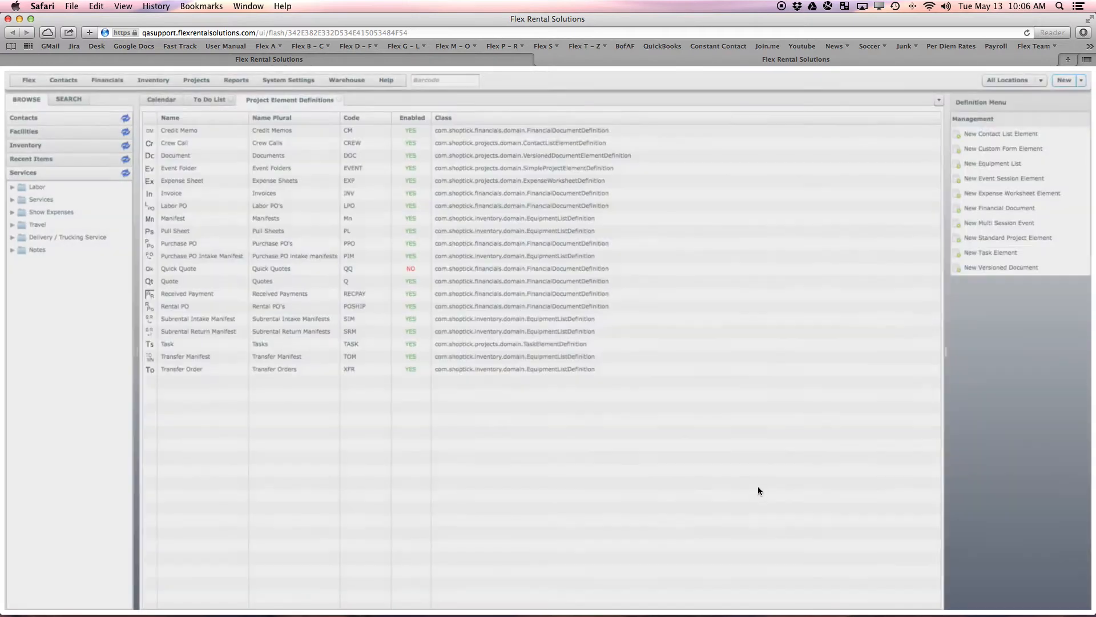
pyautogui.click(547, 360)
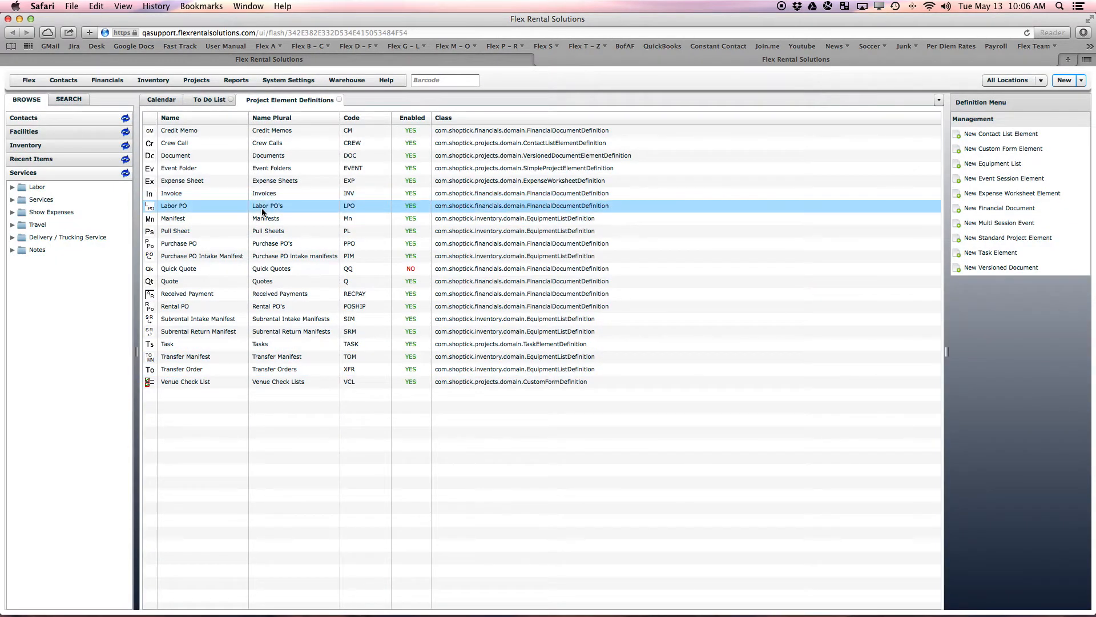
# Reopen the Venue Check List definition and enable its Responsible Person contact association with the caption Account Manager.
pyautogui.click(193, 386)
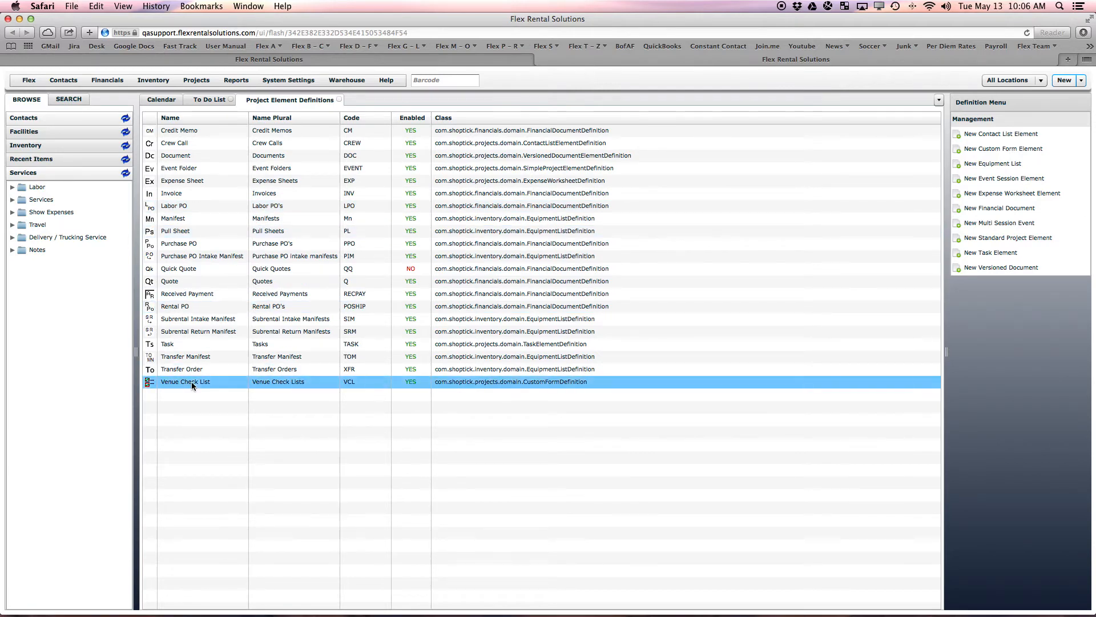
pyautogui.doubleClick(193, 385)
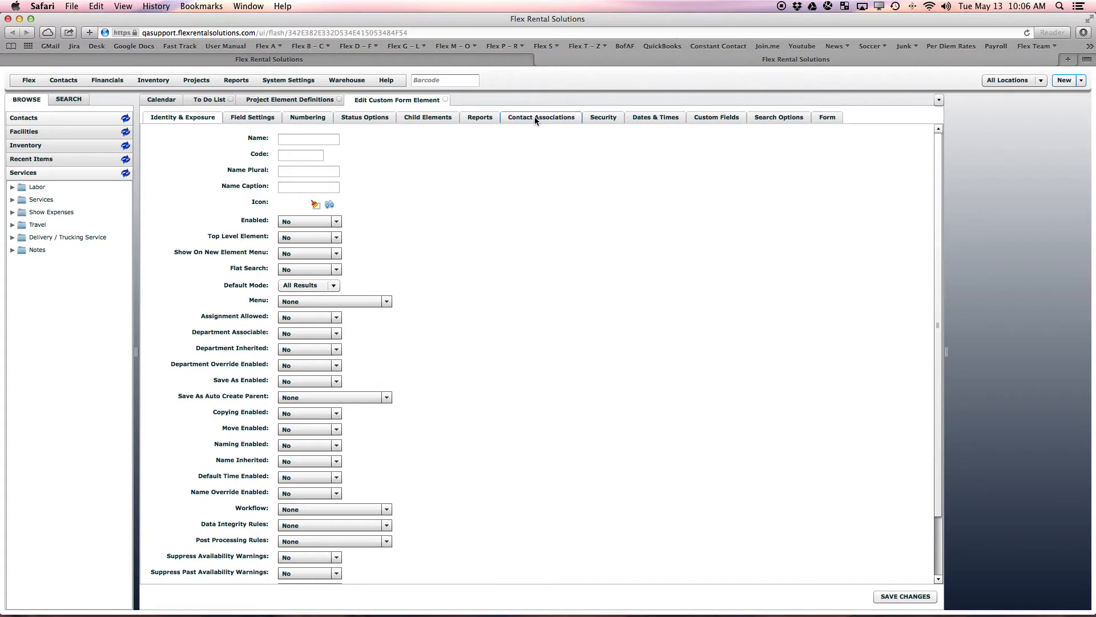
pyautogui.click(534, 116)
pyautogui.click(262, 153)
pyautogui.click(262, 152)
pyautogui.click(265, 177)
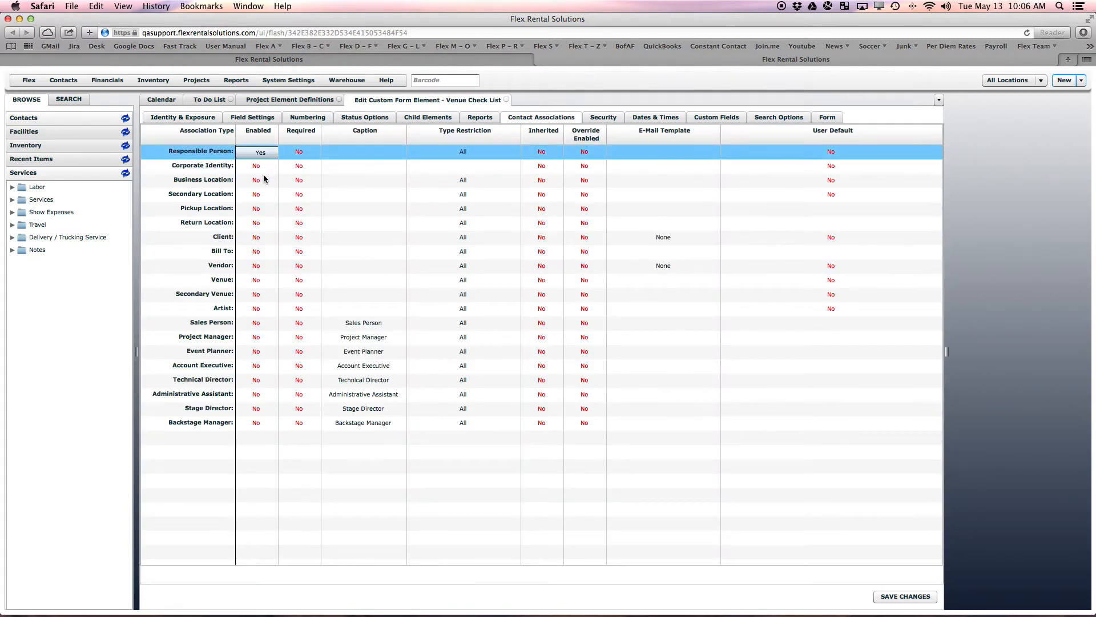
pyautogui.click(342, 151)
pyautogui.write('Accou')
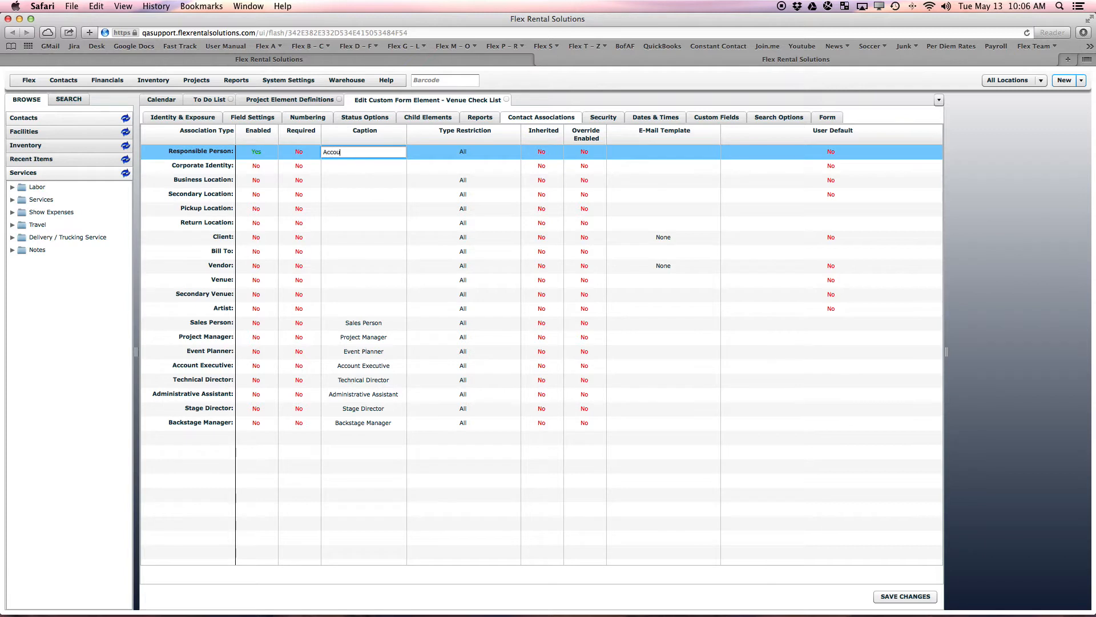
pyautogui.write('nt Manager')
# Set Inherited, Override Enabled and User Default to Yes for the Responsible Person association.
pyautogui.click(541, 151)
pyautogui.click(545, 152)
pyautogui.click(552, 175)
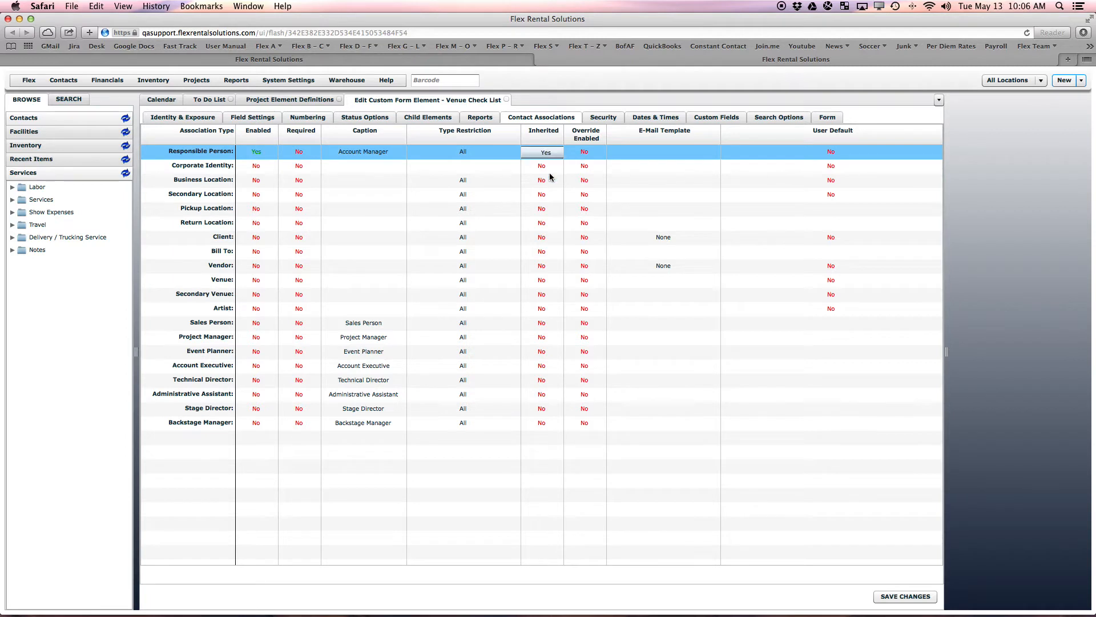
pyautogui.click(588, 153)
pyautogui.click(588, 153)
pyautogui.click(593, 173)
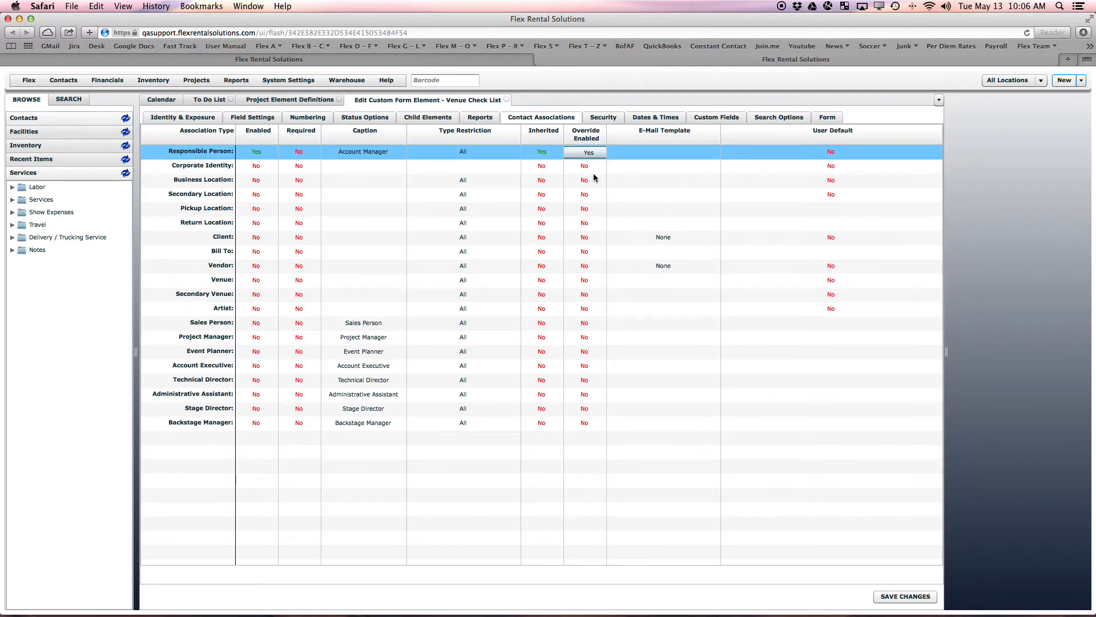
pyautogui.click(832, 152)
pyautogui.click(839, 153)
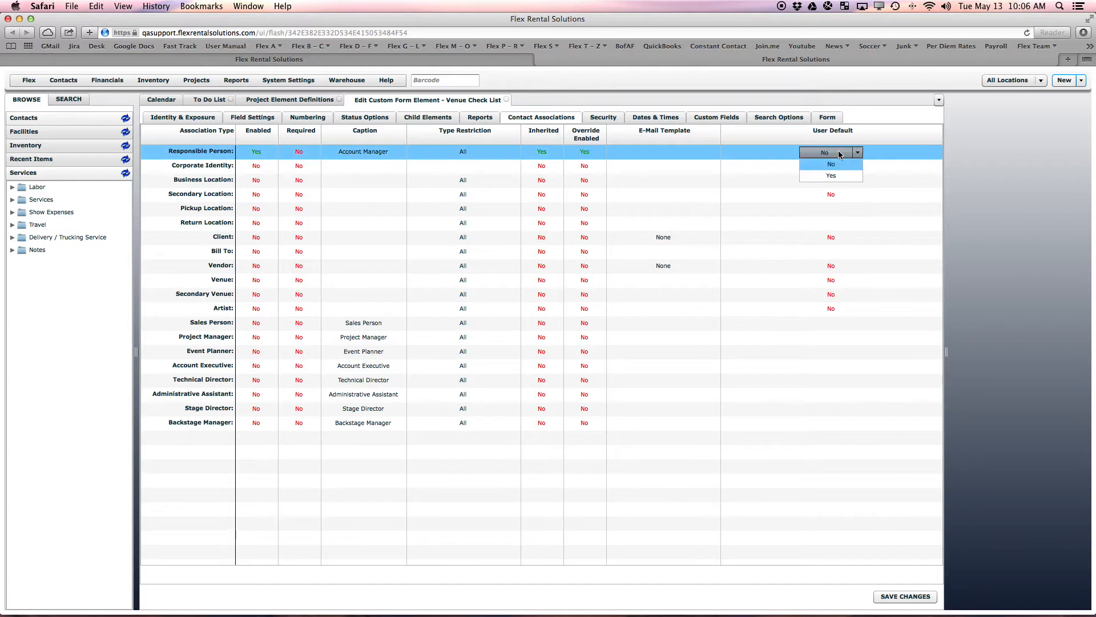
pyautogui.click(840, 178)
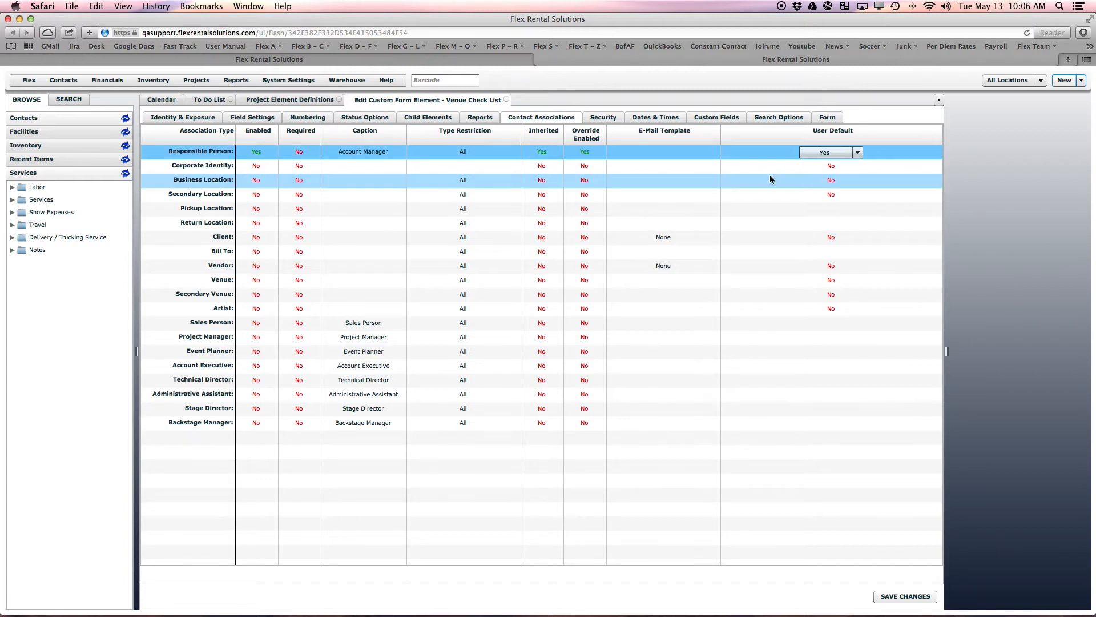
# Enable the Business Location contact association with the caption Warehouse.
pyautogui.click(264, 182)
pyautogui.click(264, 182)
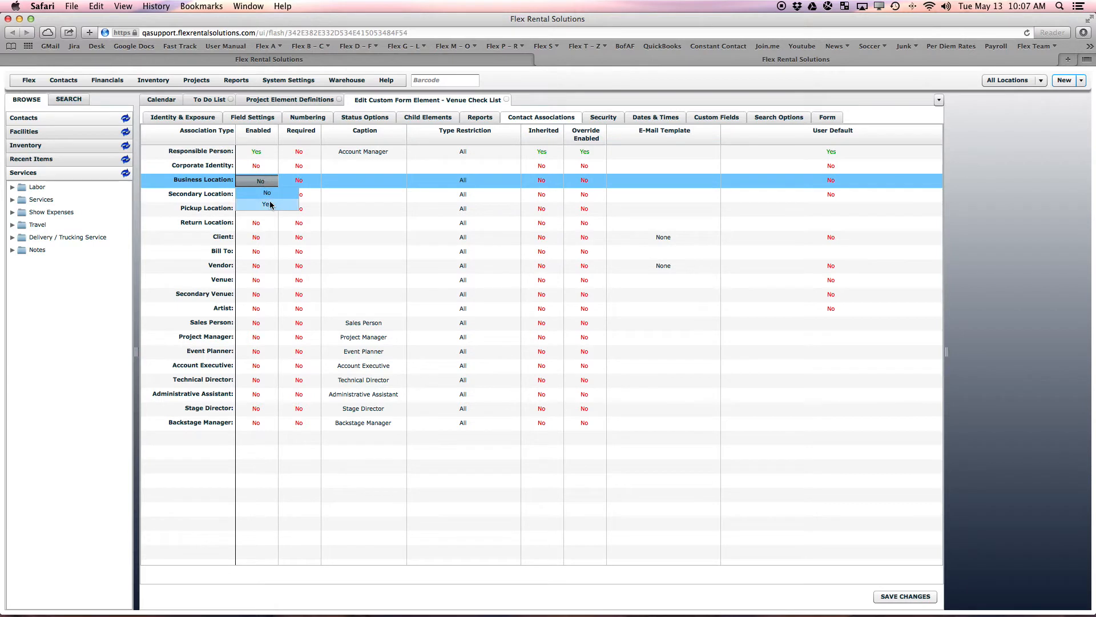
pyautogui.click(271, 204)
pyautogui.click(335, 181)
pyautogui.write('Warehouse')
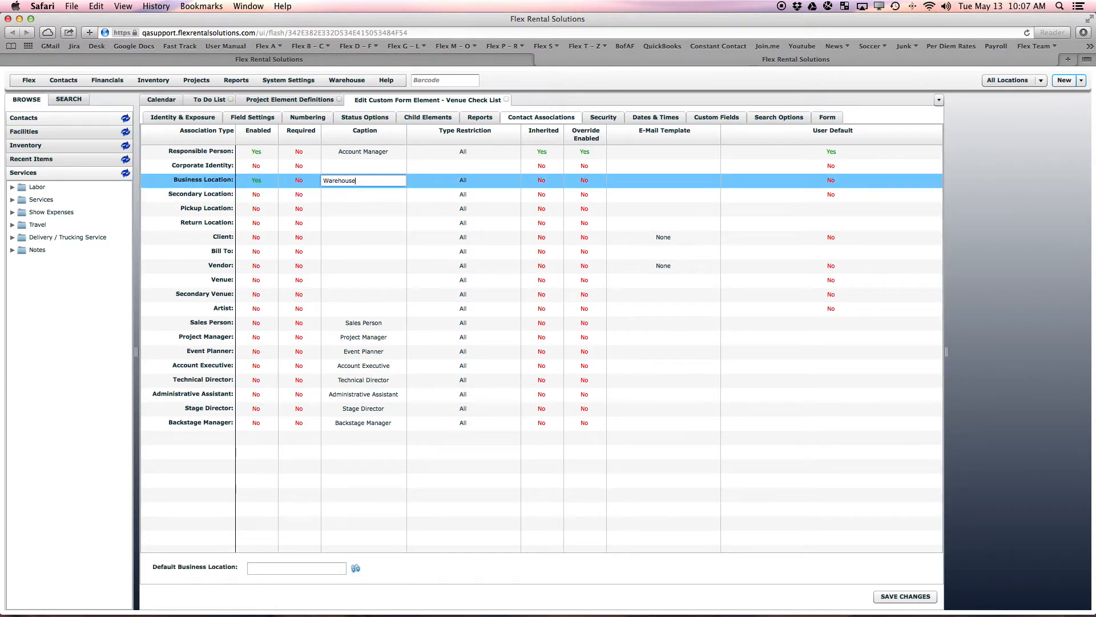
# Set Inherited, Override Enabled and User Default to Yes for the Business Location association.
pyautogui.click(545, 180)
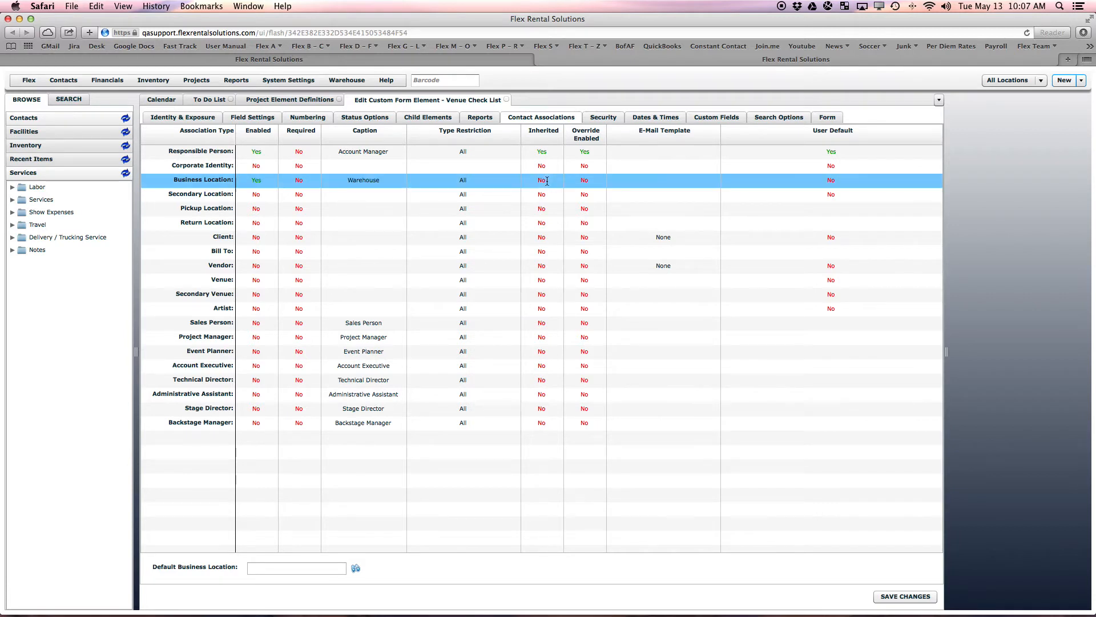
pyautogui.click(547, 181)
pyautogui.click(554, 183)
pyautogui.click(552, 203)
pyautogui.click(588, 181)
pyautogui.click(592, 184)
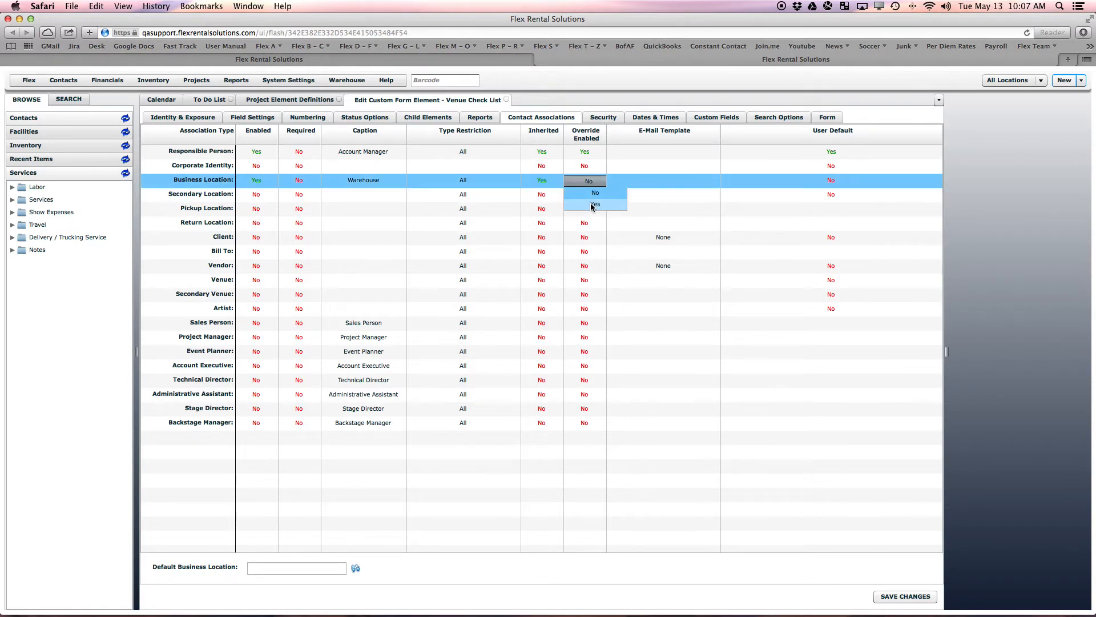
pyautogui.click(587, 206)
pyautogui.click(832, 180)
pyautogui.click(840, 182)
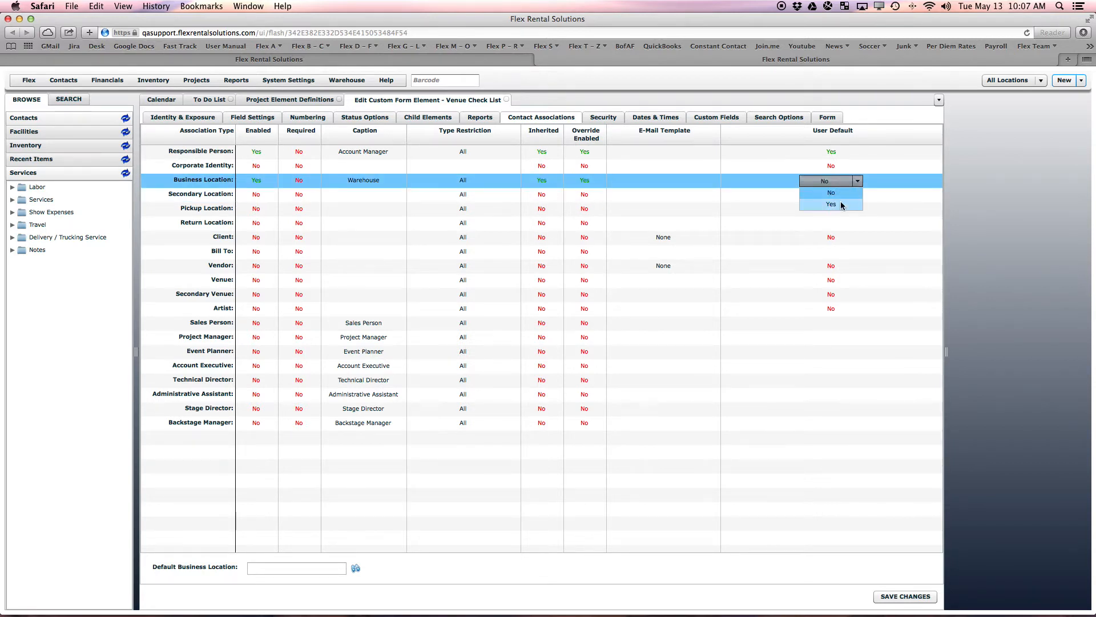
pyautogui.click(843, 205)
# Enable the Client contact association with the caption Client, and set its Inherited and Override Enabled options to Yes.
pyautogui.click(263, 238)
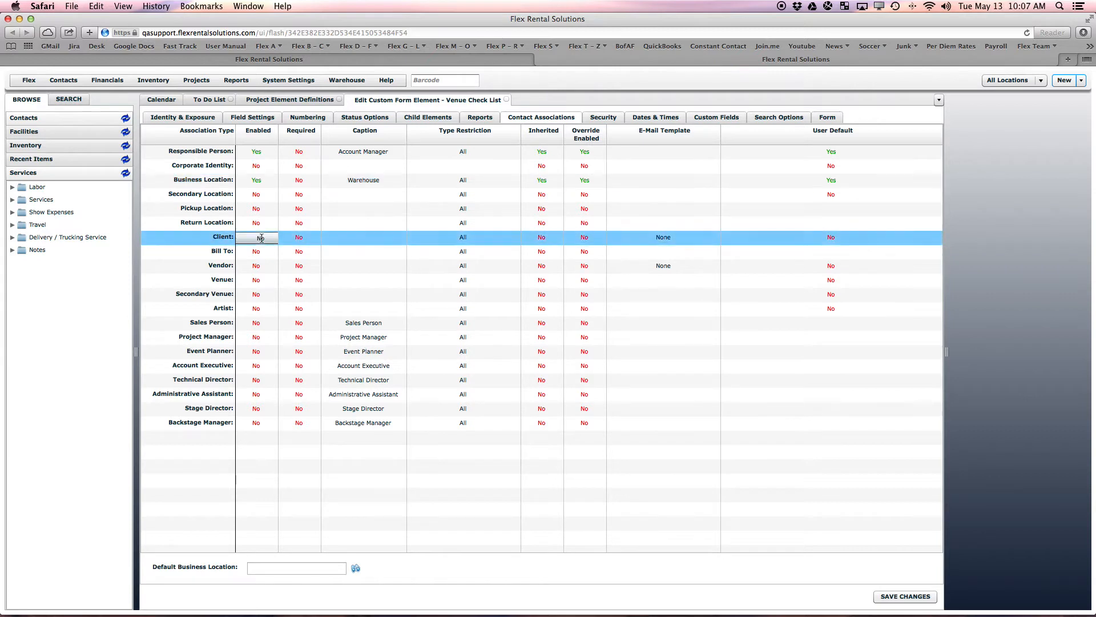
pyautogui.click(264, 241)
pyautogui.click(266, 261)
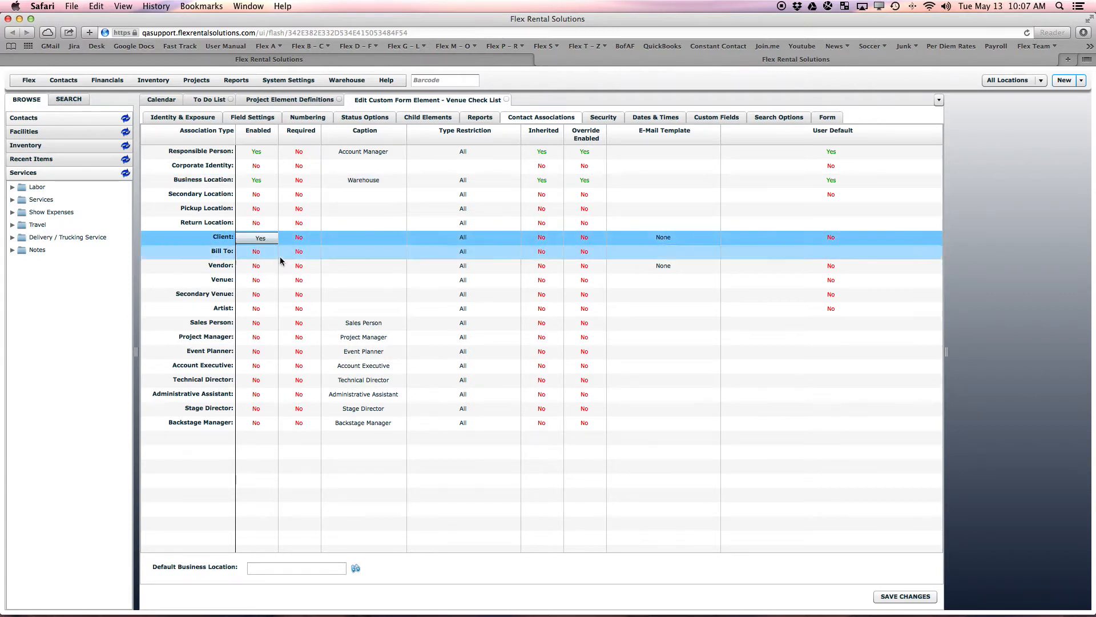
pyautogui.click(338, 236)
pyautogui.write('Client')
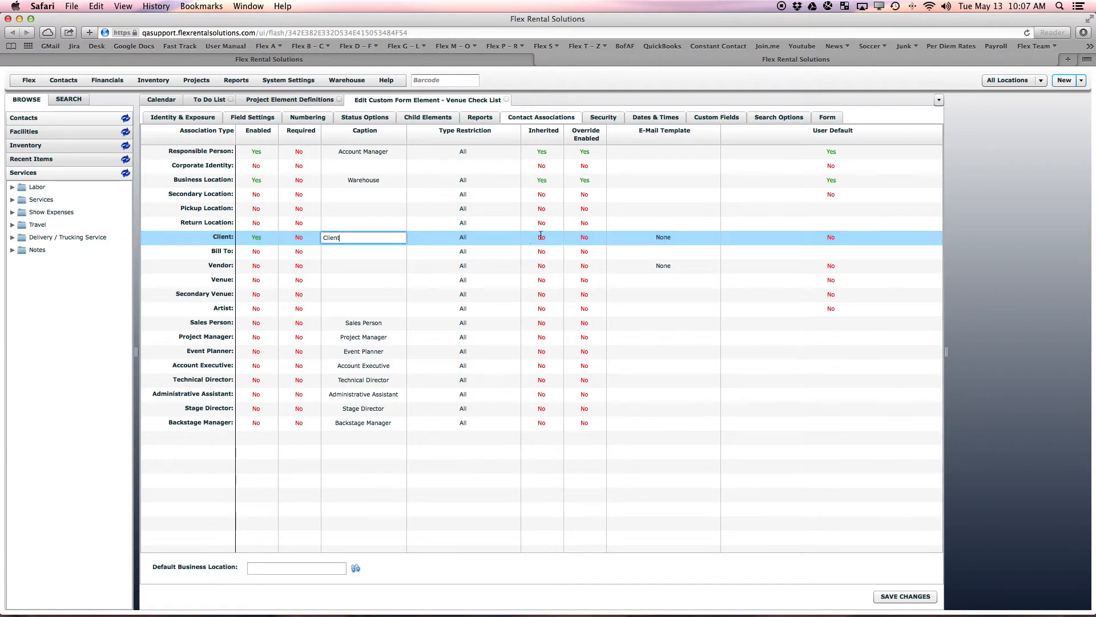
pyautogui.click(543, 237)
pyautogui.click(551, 263)
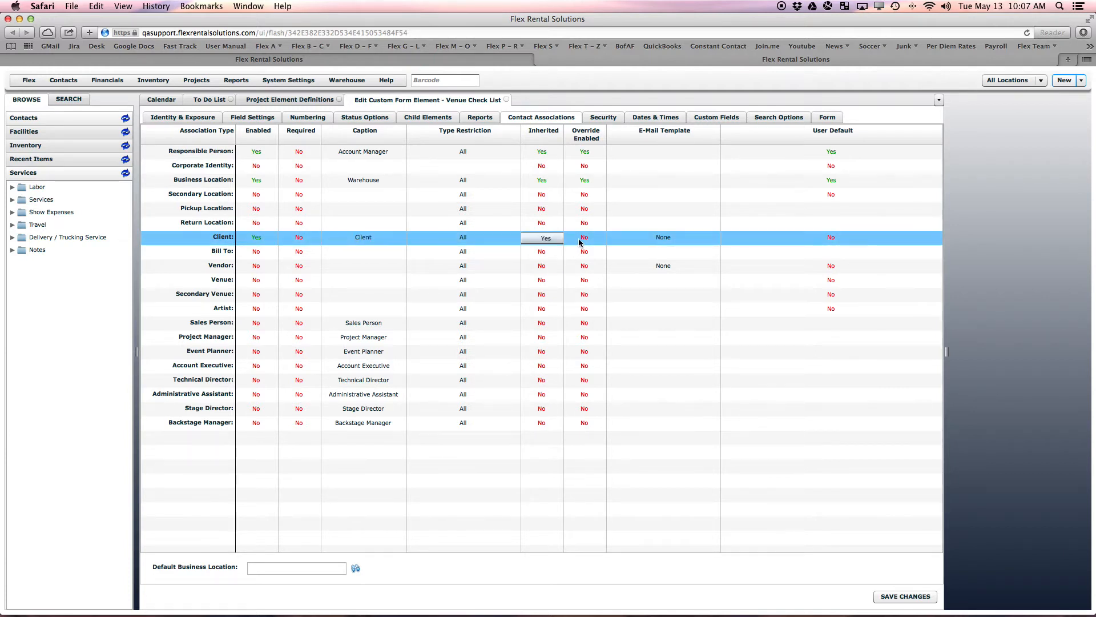
pyautogui.click(582, 239)
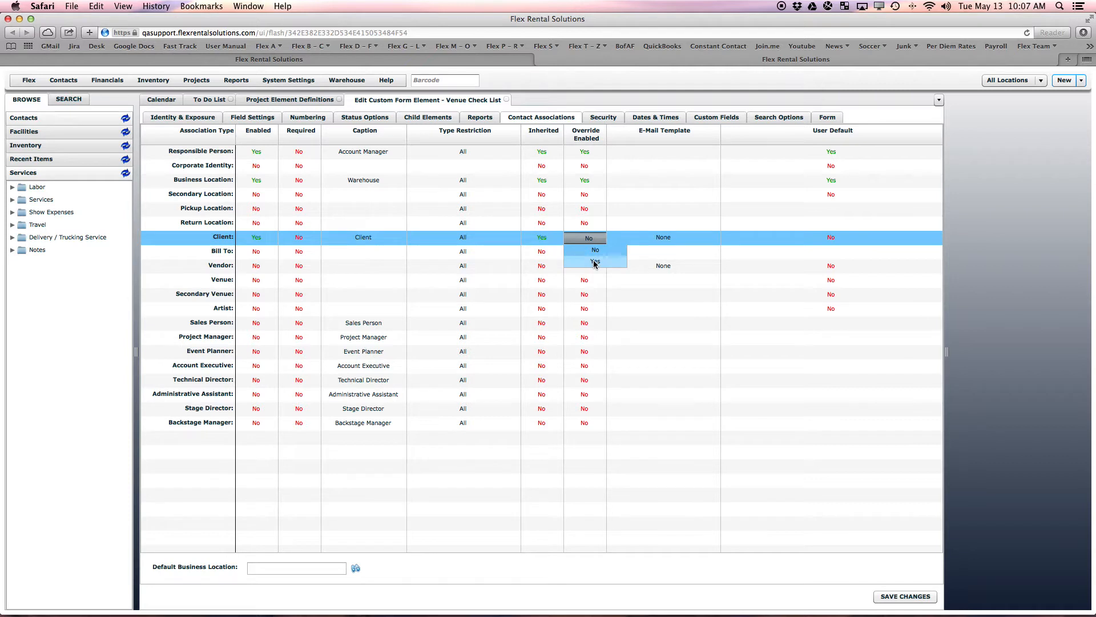
pyautogui.click(594, 261)
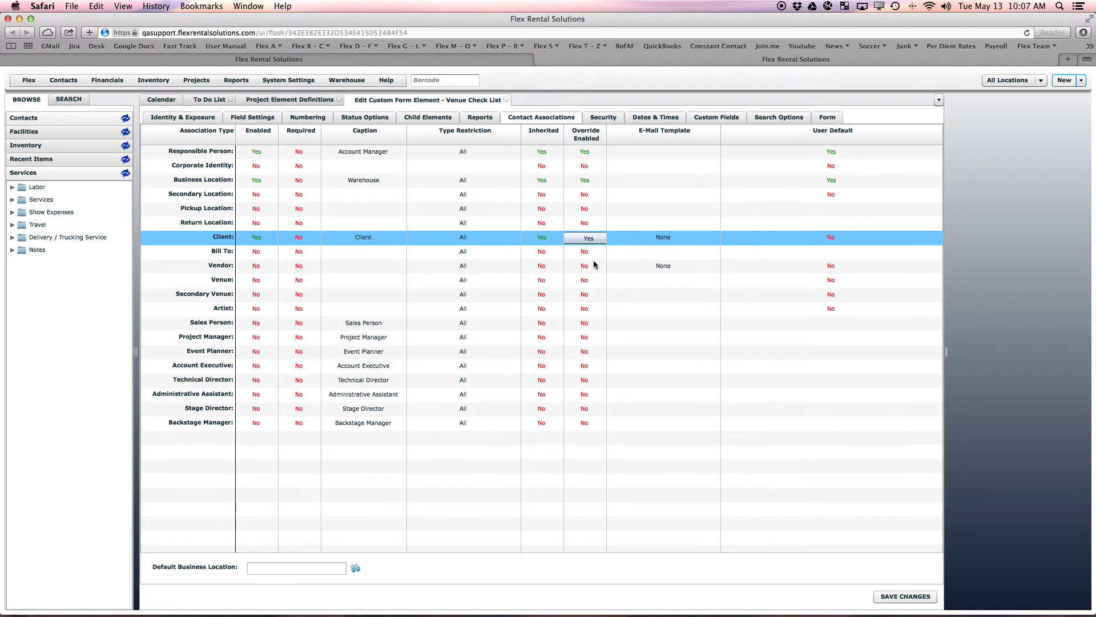
# Enable the Venue association with the caption Venue, set Inherited and Override Enabled to Yes, and save the element's changes.
pyautogui.click(262, 281)
pyautogui.click(262, 282)
pyautogui.click(266, 305)
pyautogui.click(338, 283)
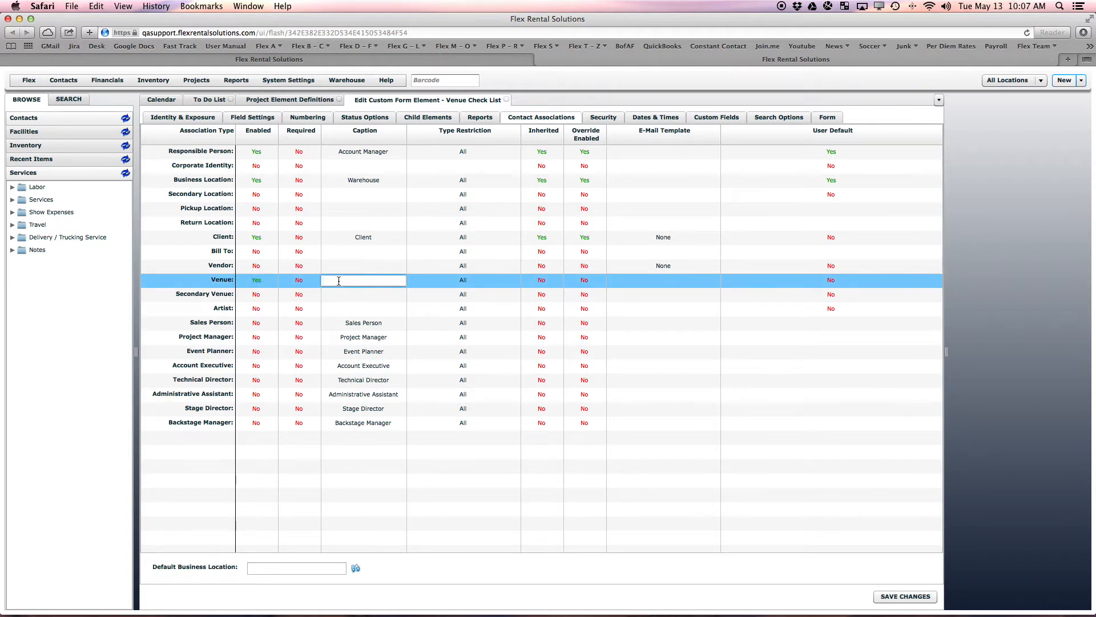
pyautogui.write('Venue')
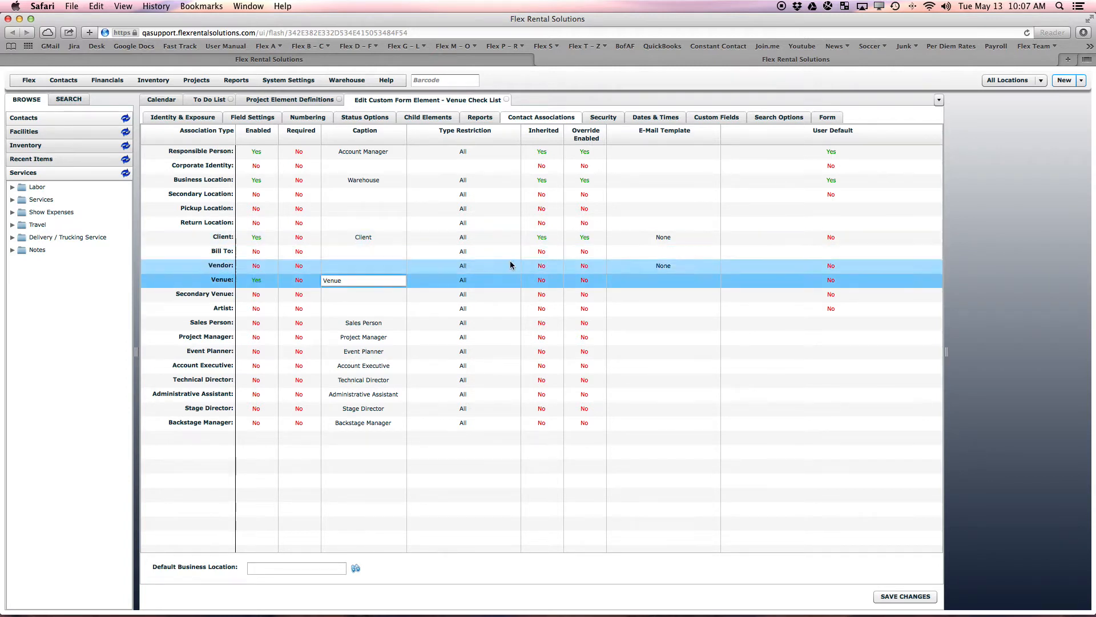
pyautogui.click(545, 280)
pyautogui.click(549, 305)
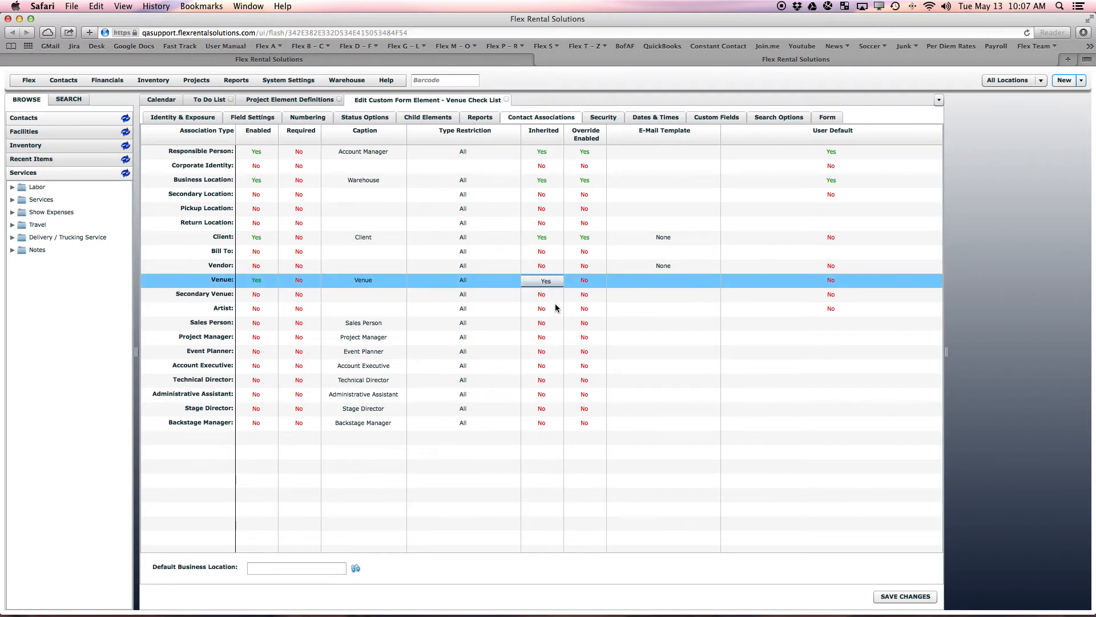
pyautogui.click(584, 282)
pyautogui.click(587, 304)
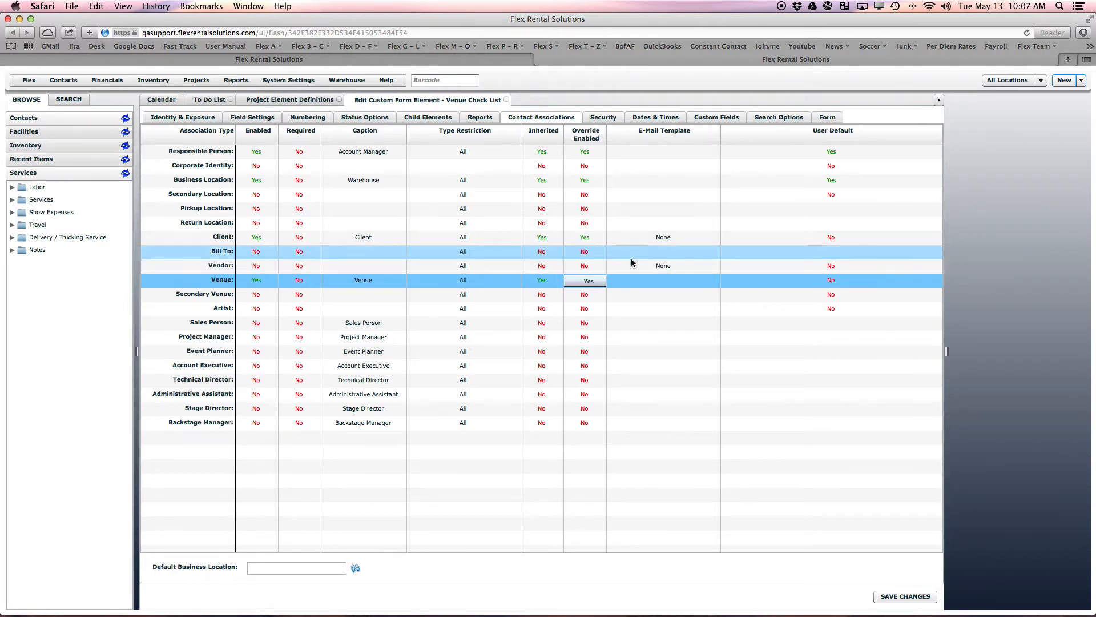
pyautogui.click(900, 597)
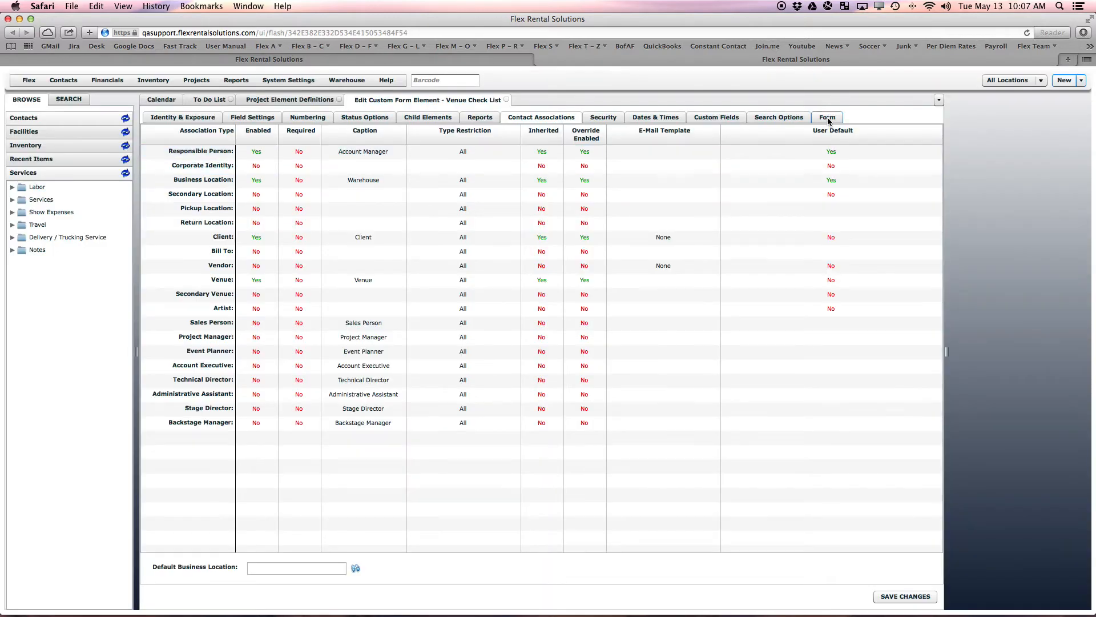
# Compare the Venue Check List's form definition with the existing check list and the captions, fields and expressions in its form definition.
pyautogui.click(828, 118)
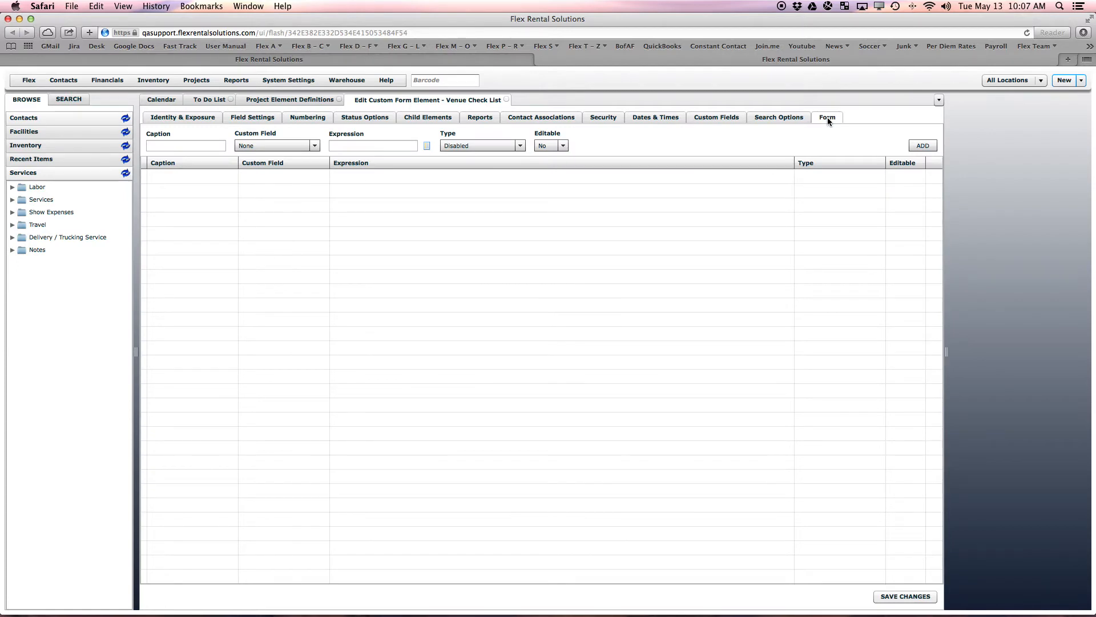
pyautogui.click(480, 62)
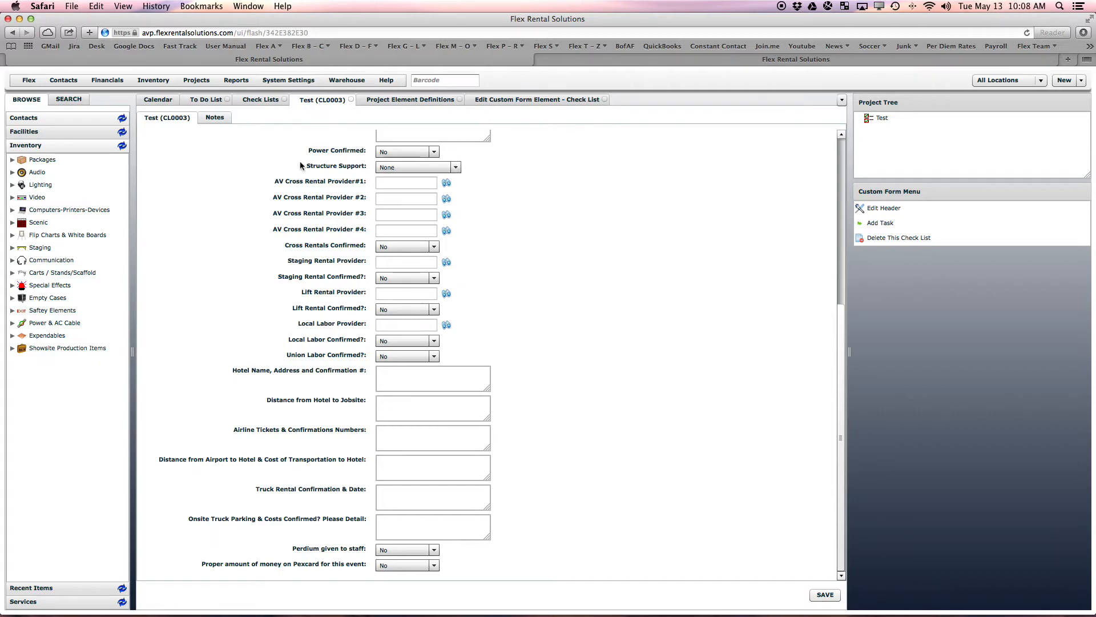
pyautogui.click(568, 101)
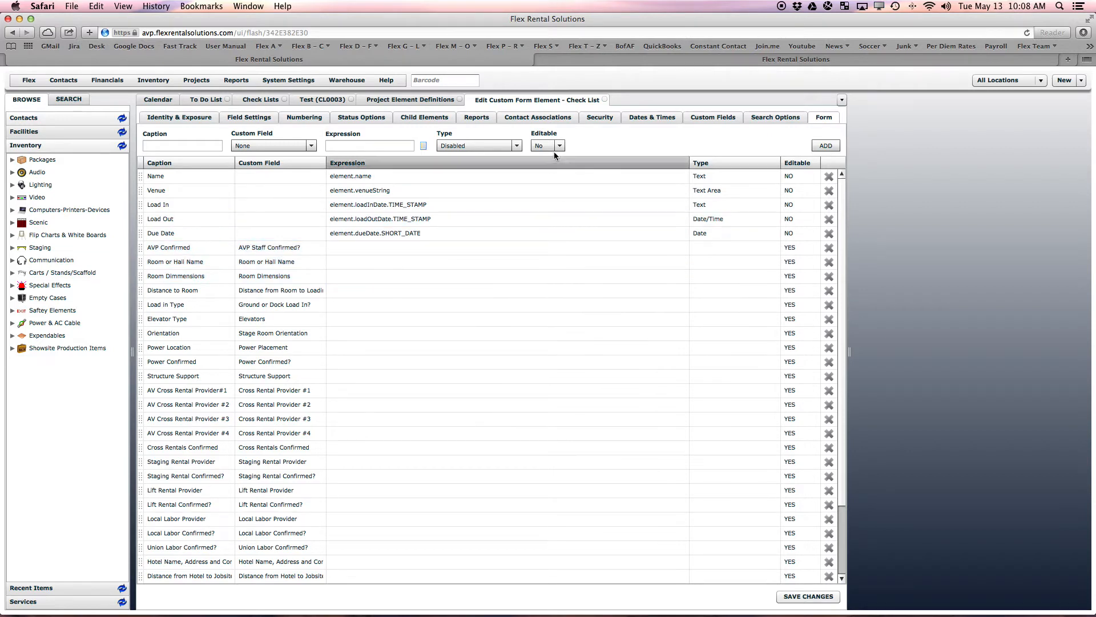
pyautogui.click(613, 62)
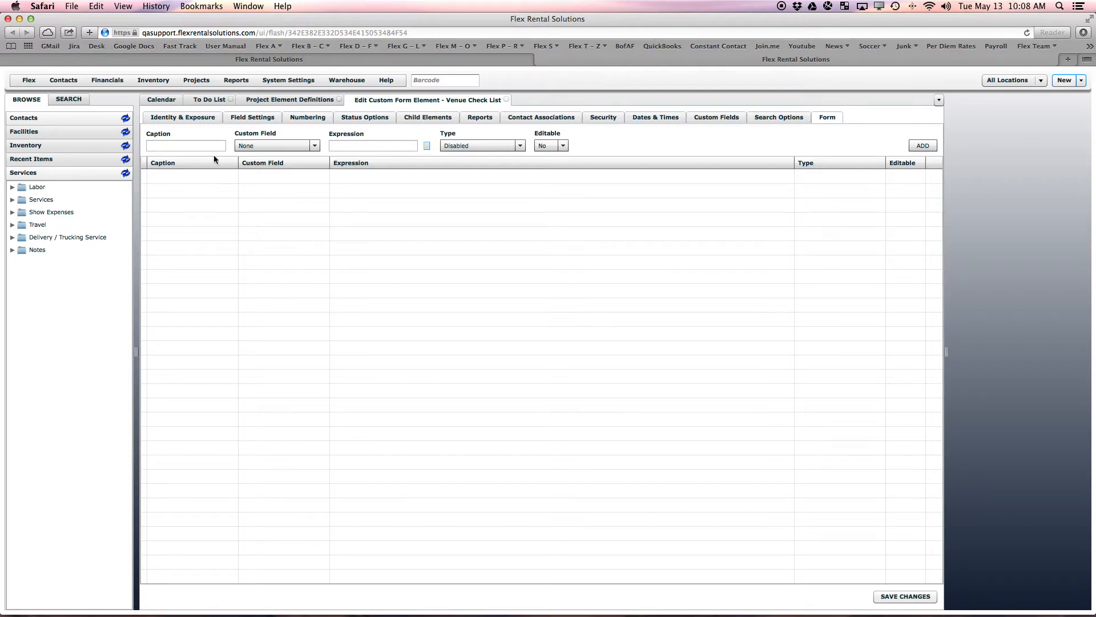
# Caption a form field Dock Info and start a new custom field for it, captioned dock Info, with data type Option List.
pyautogui.click(174, 150)
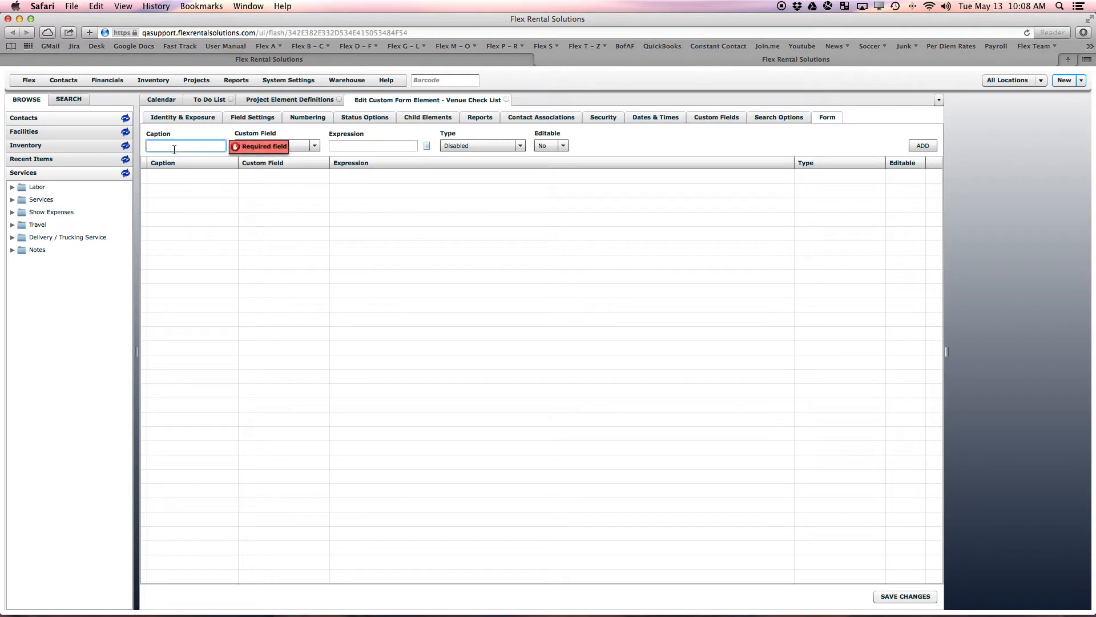
pyautogui.write('Dock Info')
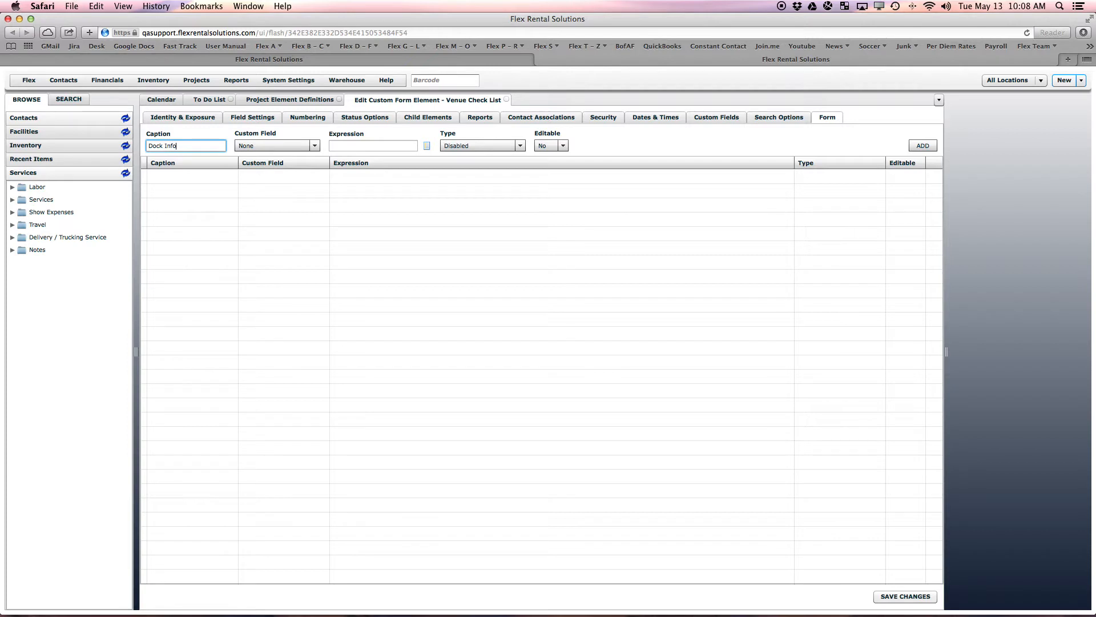
pyautogui.click(270, 149)
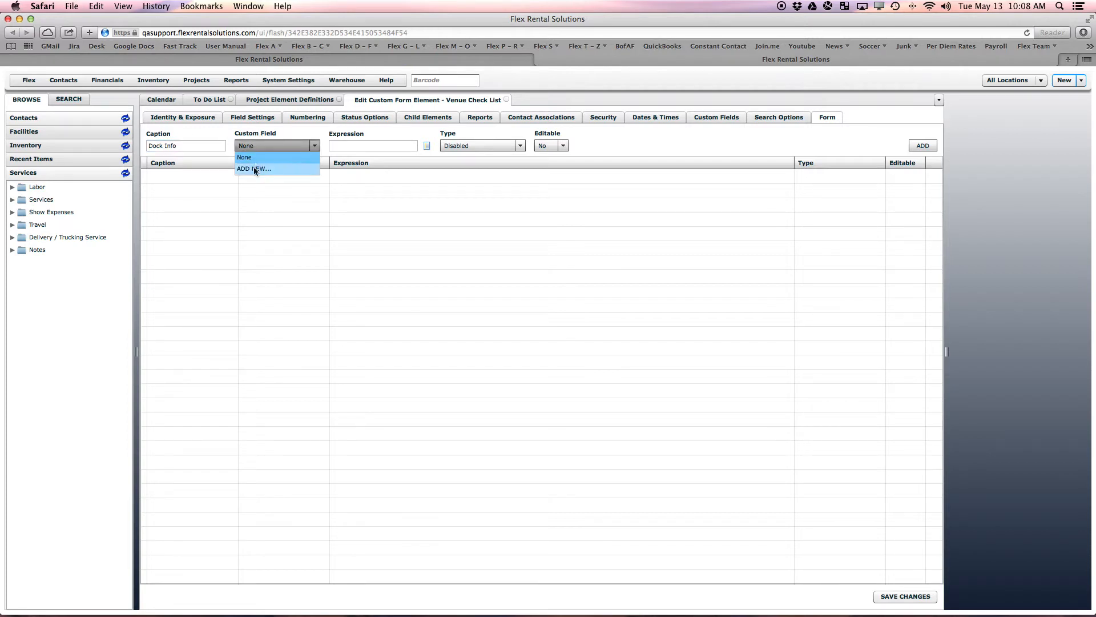
pyautogui.click(253, 170)
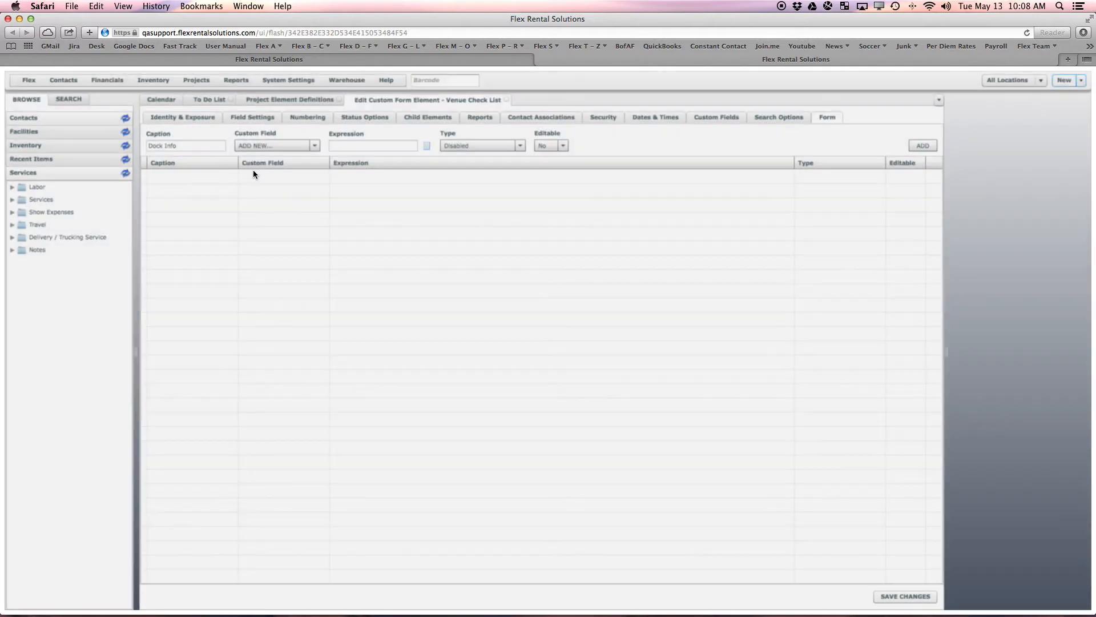
pyautogui.write('dock Info')
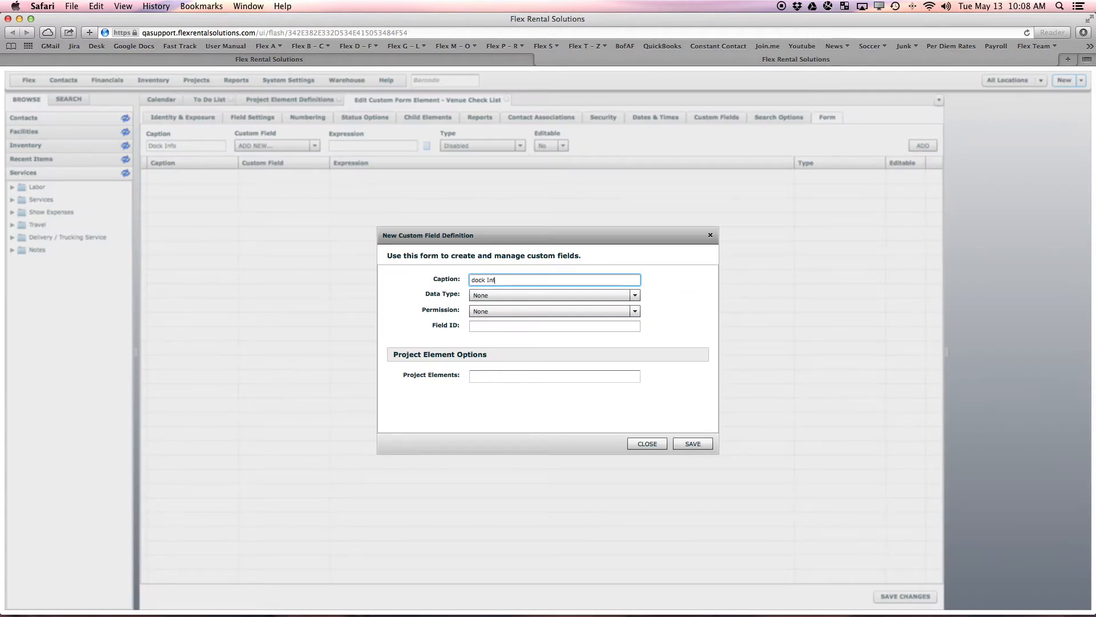
pyautogui.click(494, 296)
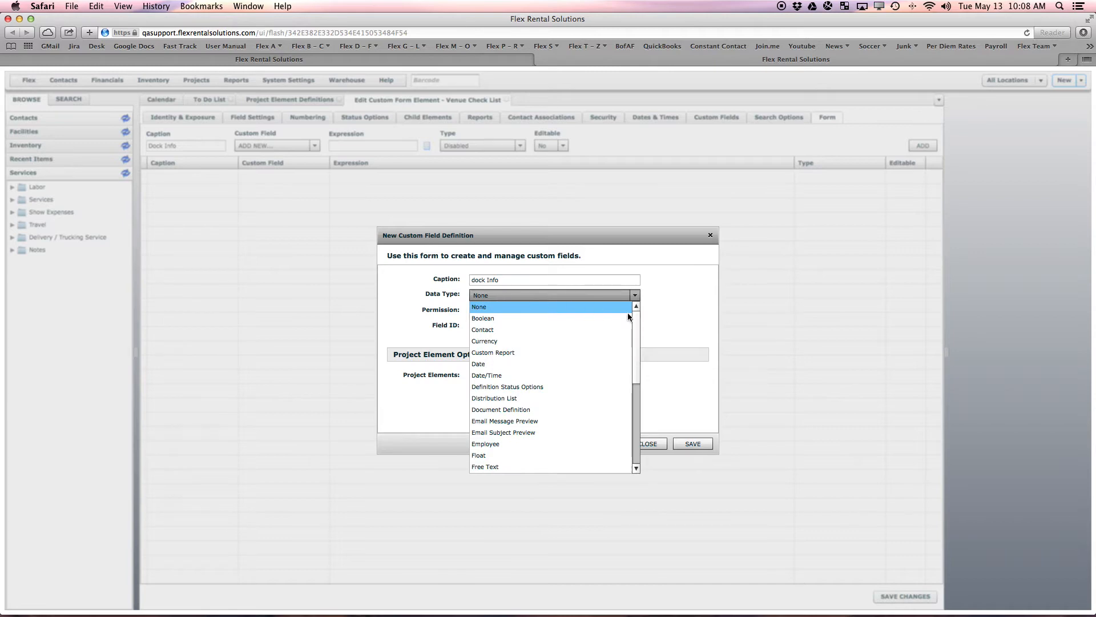
pyautogui.moveTo(638, 322); pyautogui.dragTo(585, 402)
pyautogui.click(509, 401)
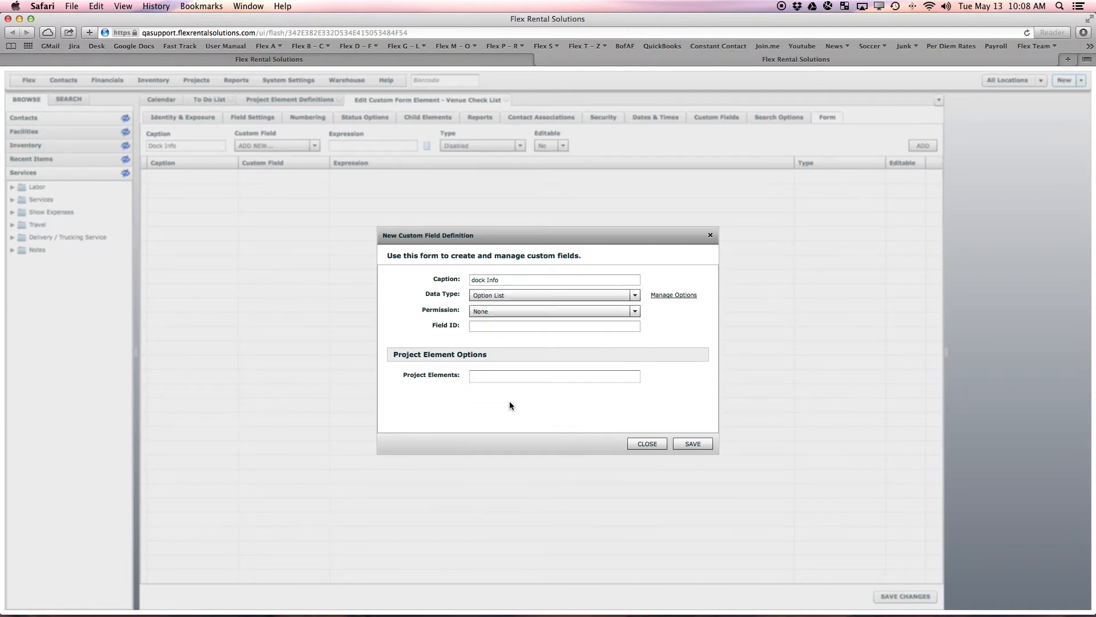
# Add the option Hi Dock with the Option List handler to the new custom field's options.
pyautogui.click(666, 296)
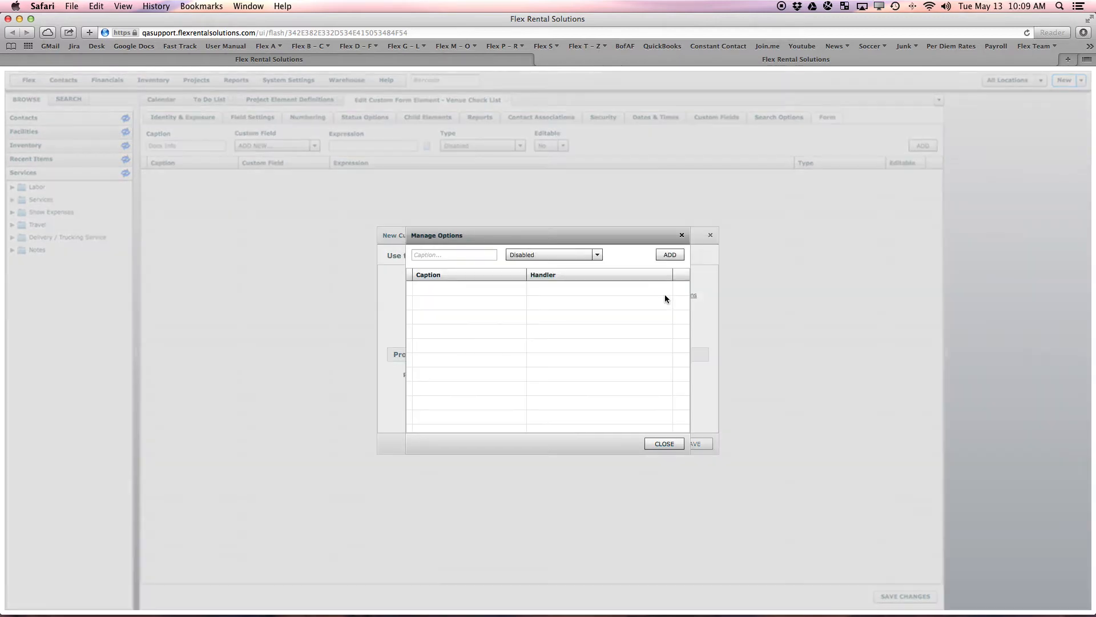
pyautogui.click(444, 256)
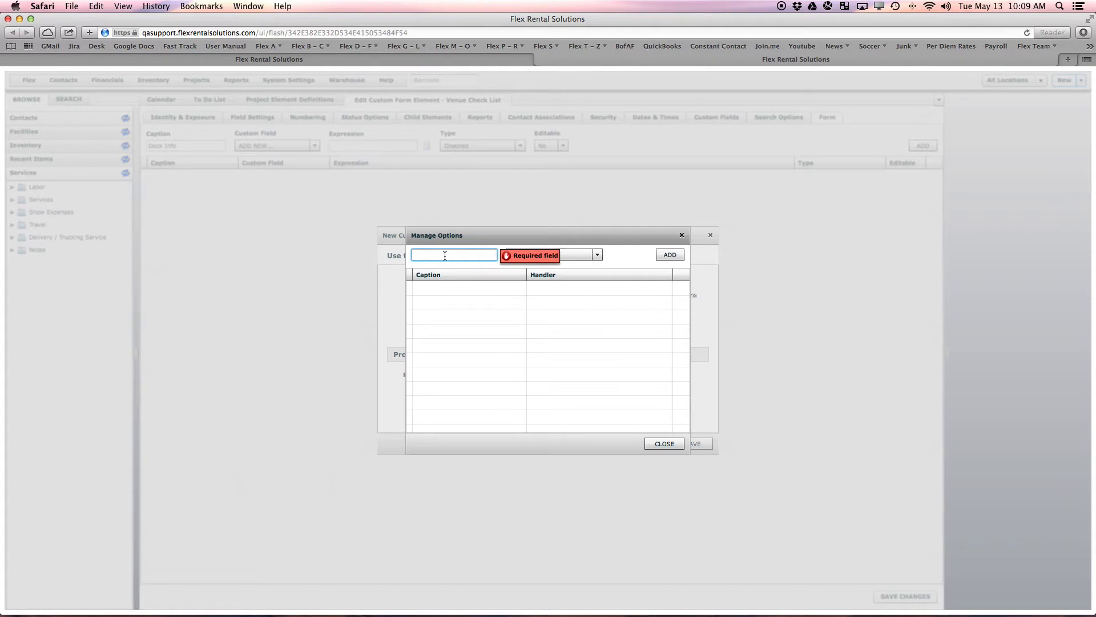
pyautogui.write('Hi Dock')
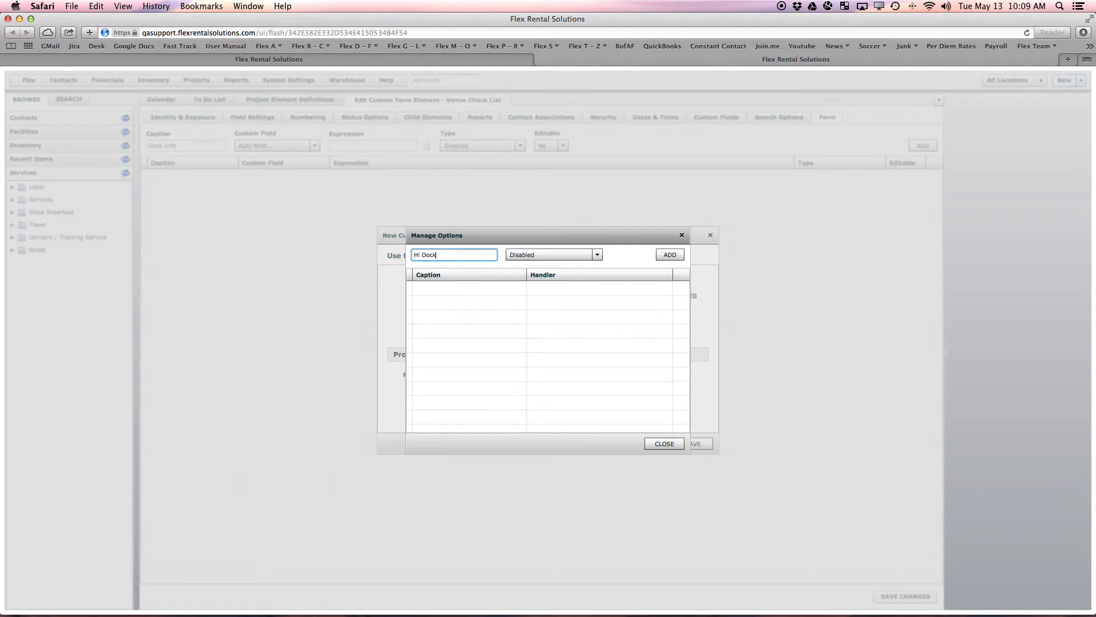
pyautogui.click(514, 255)
pyautogui.moveTo(600, 306); pyautogui.dragTo(598, 366)
pyautogui.click(528, 354)
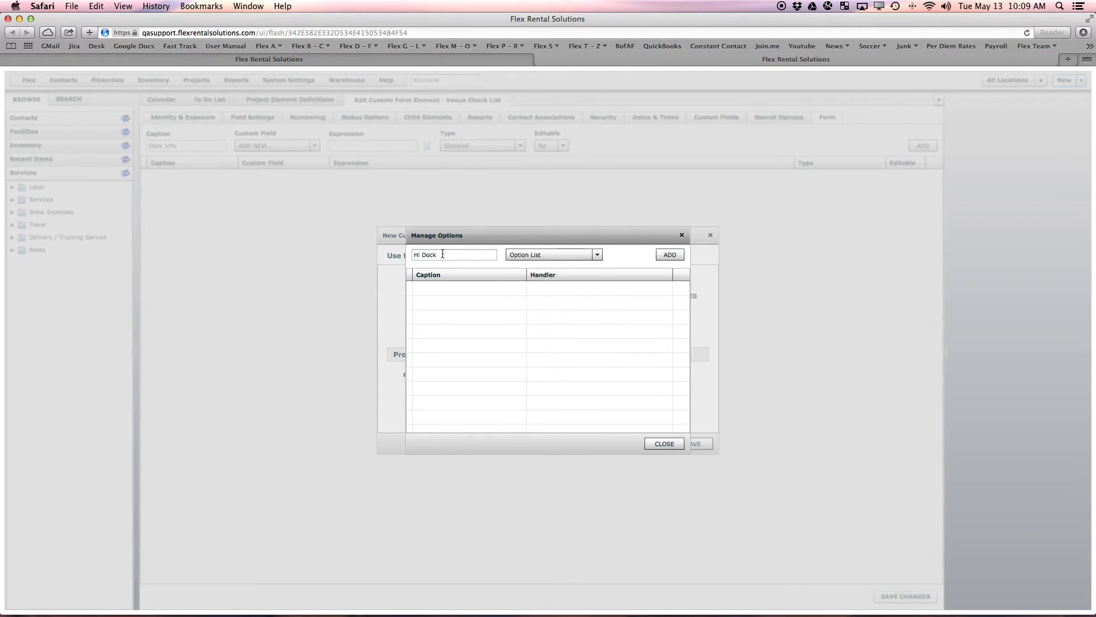
pyautogui.click(664, 255)
# Add the options Low Dock and No Dock with the Option List handler, and close the option management.
pyautogui.click(425, 256)
pyautogui.write('Low D')
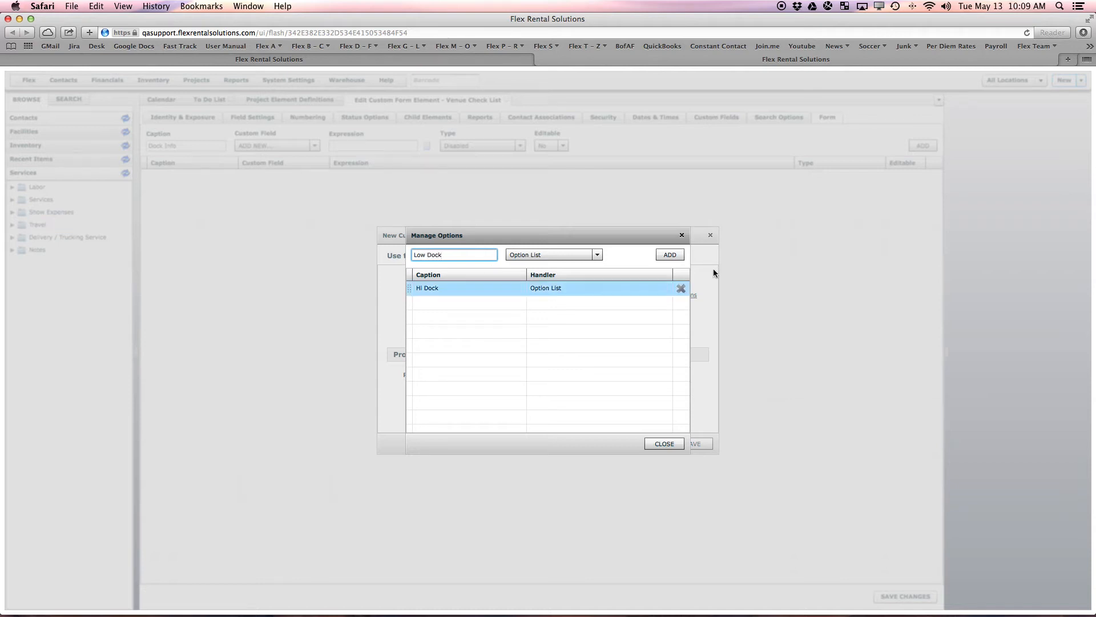
pyautogui.click(670, 255)
pyautogui.click(431, 255)
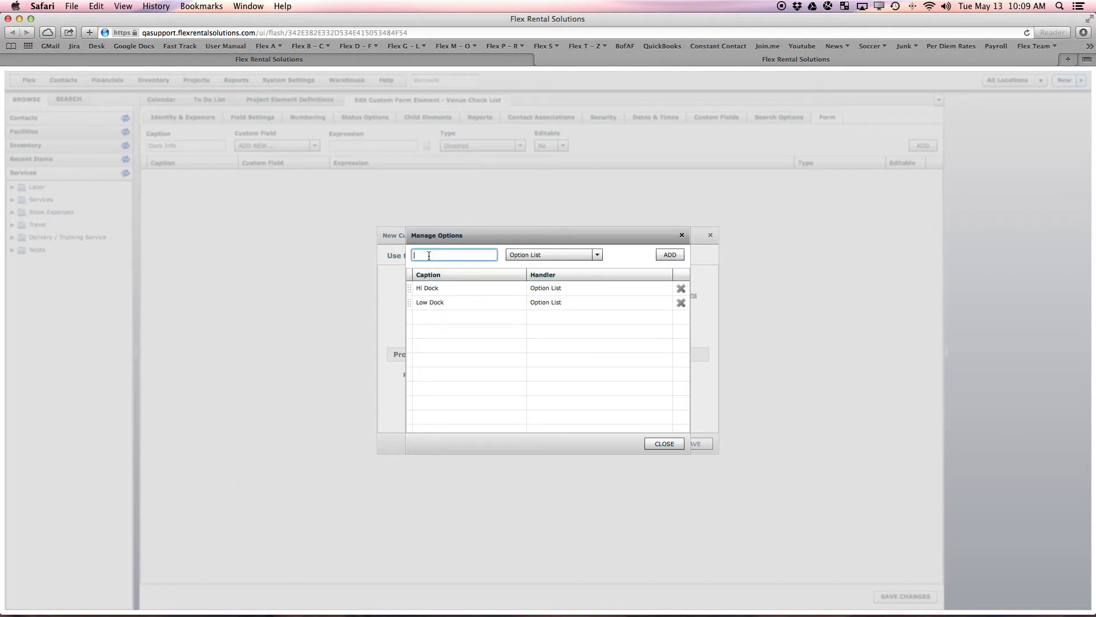
pyautogui.write('No Dock')
pyautogui.click(670, 255)
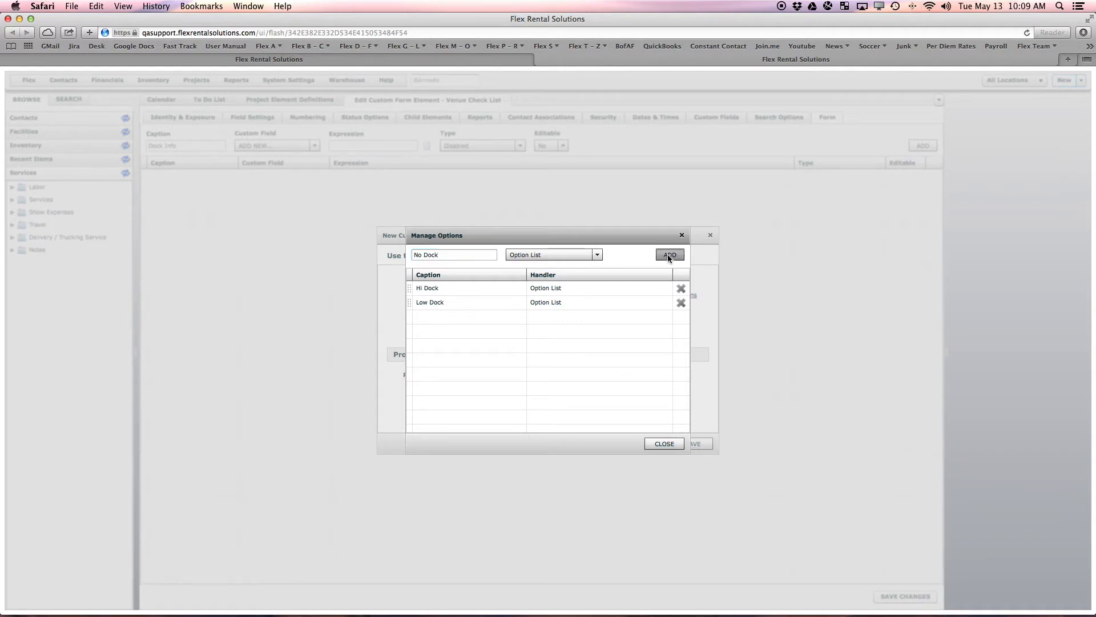
pyautogui.click(663, 444)
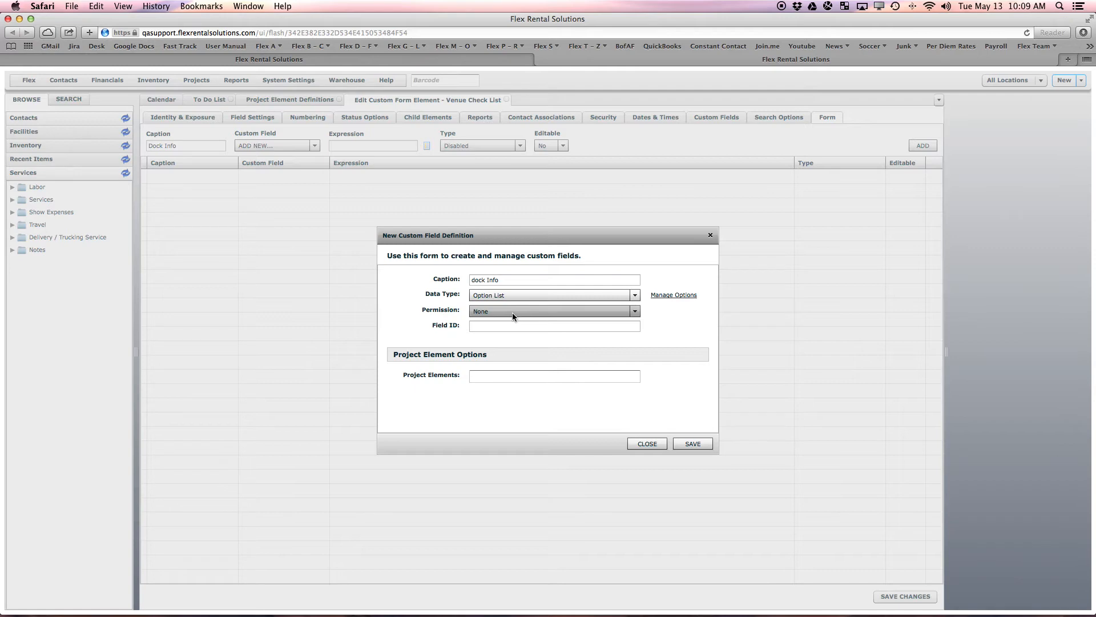
# Save the custom field with the corrected caption Dock Info, and add it to the form as editable, saving the element's changes.
pyautogui.click(474, 281)
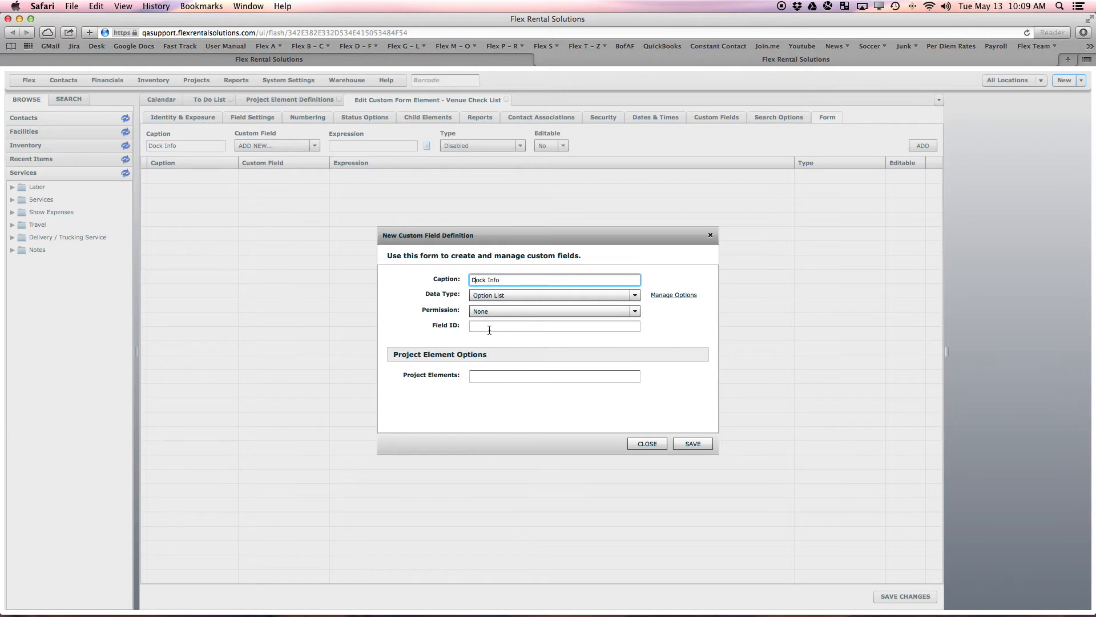
pyautogui.click(705, 443)
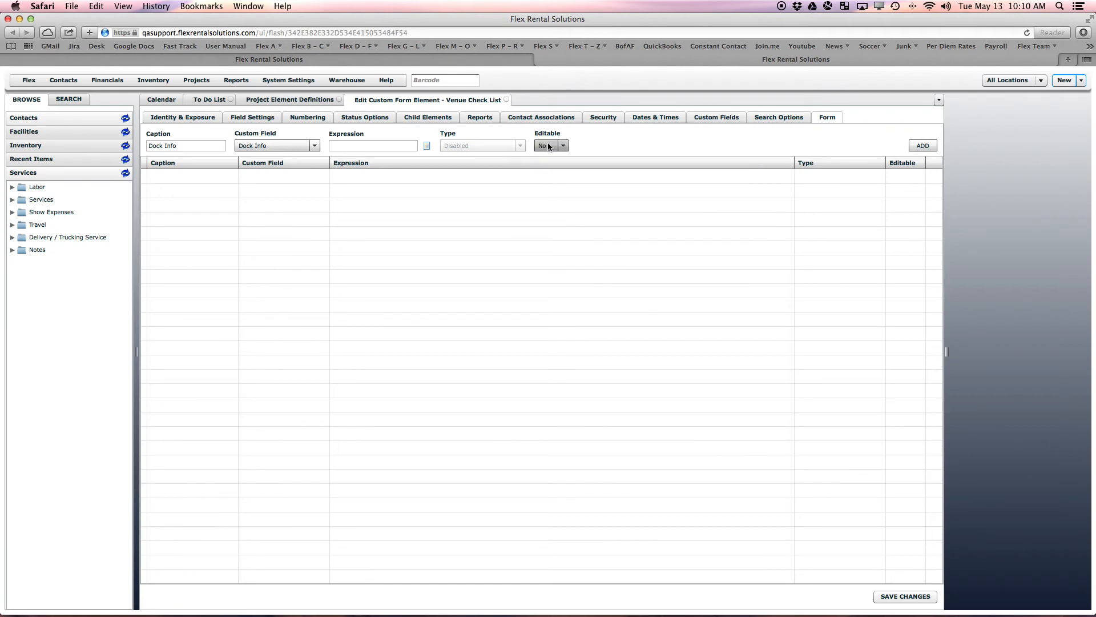
pyautogui.click(547, 167)
pyautogui.click(915, 147)
pyautogui.click(905, 597)
pyautogui.click(174, 178)
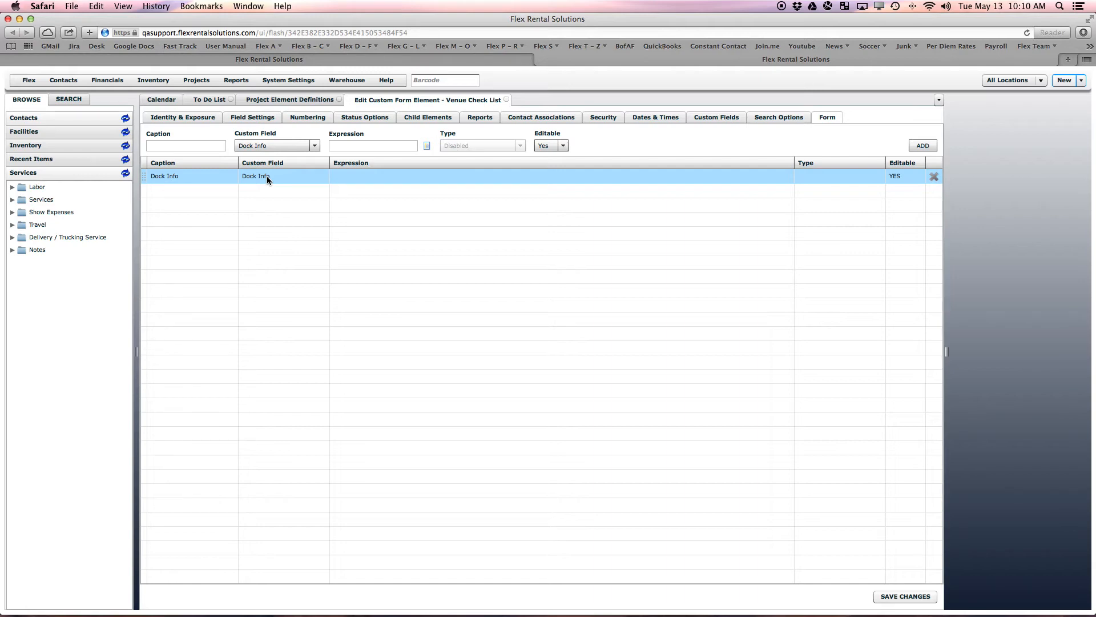
# Enter Parking Info as the caption of the next form field.
pyautogui.click(184, 147)
pyautogui.write('Parking Info')
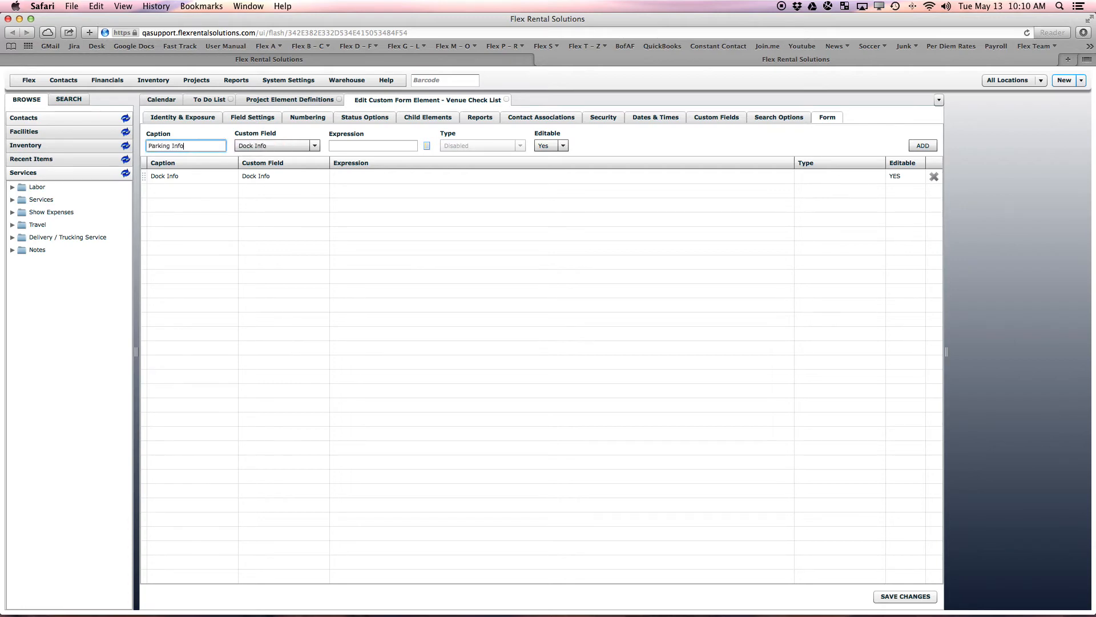
pyautogui.click(279, 147)
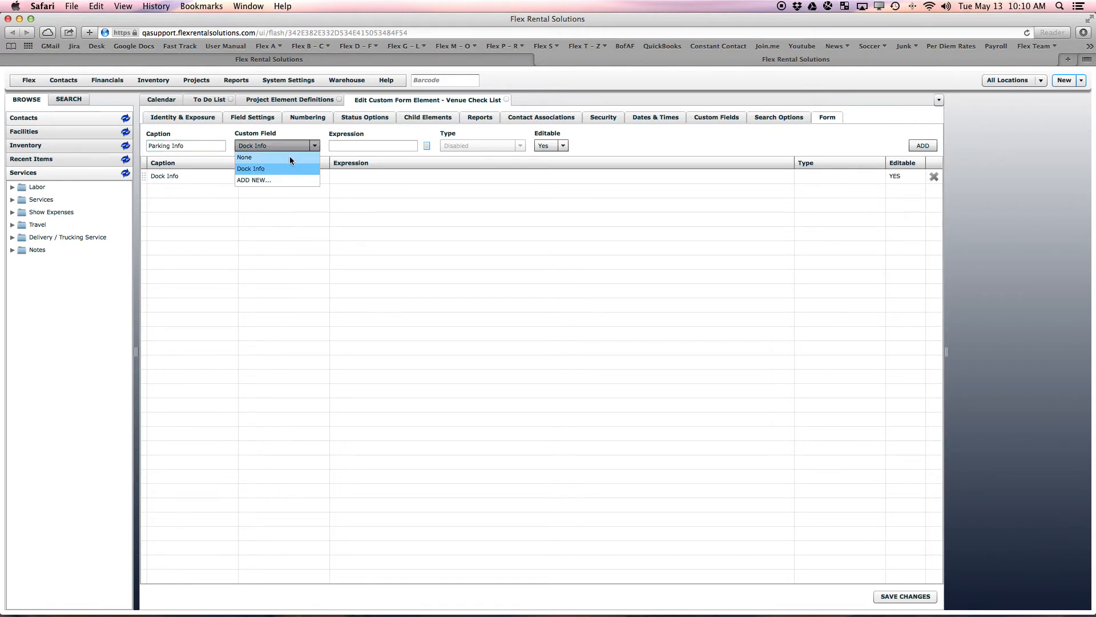
pyautogui.click(286, 154)
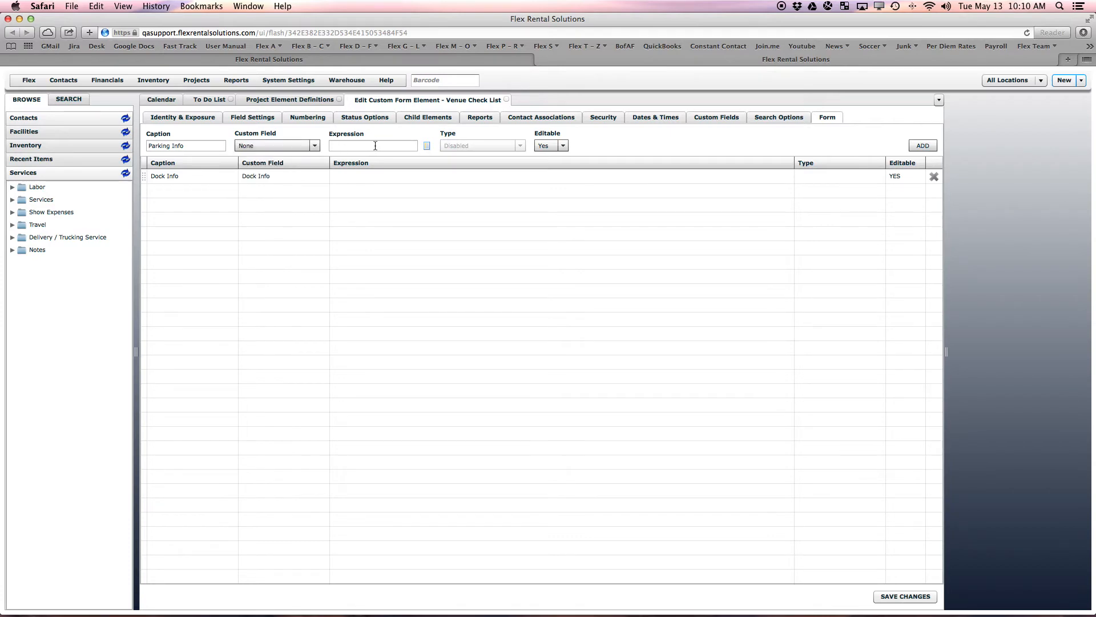
pyautogui.click(297, 146)
pyautogui.click(278, 179)
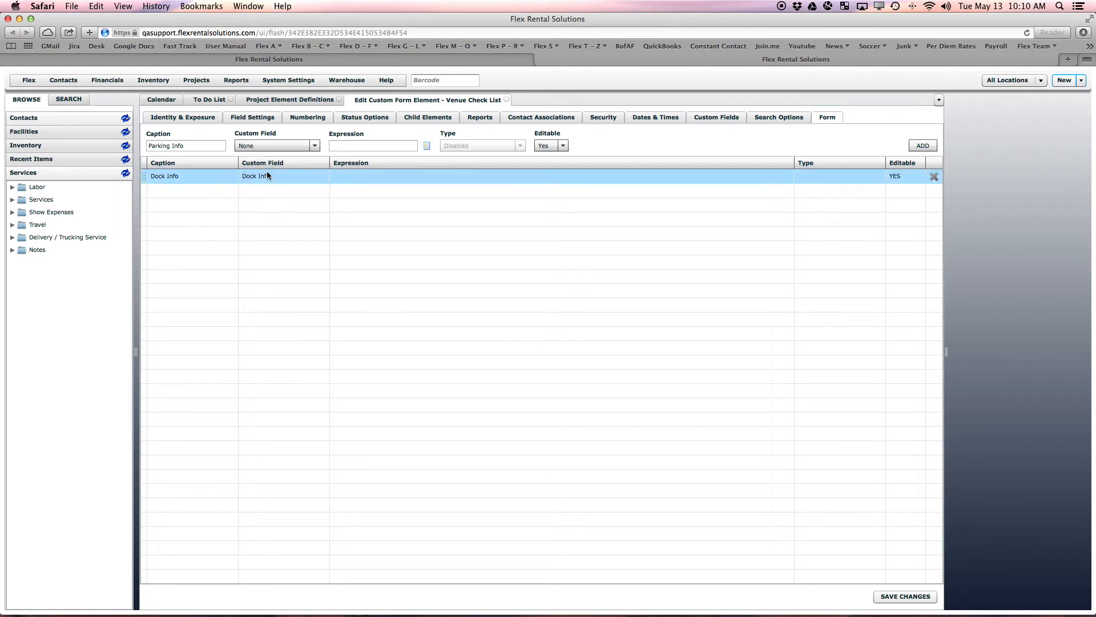
pyautogui.click(314, 146)
pyautogui.click(315, 147)
# Create a custom field captioned Parking Info with data type Text Area, and add it to the form as an editable field.
pyautogui.click(315, 146)
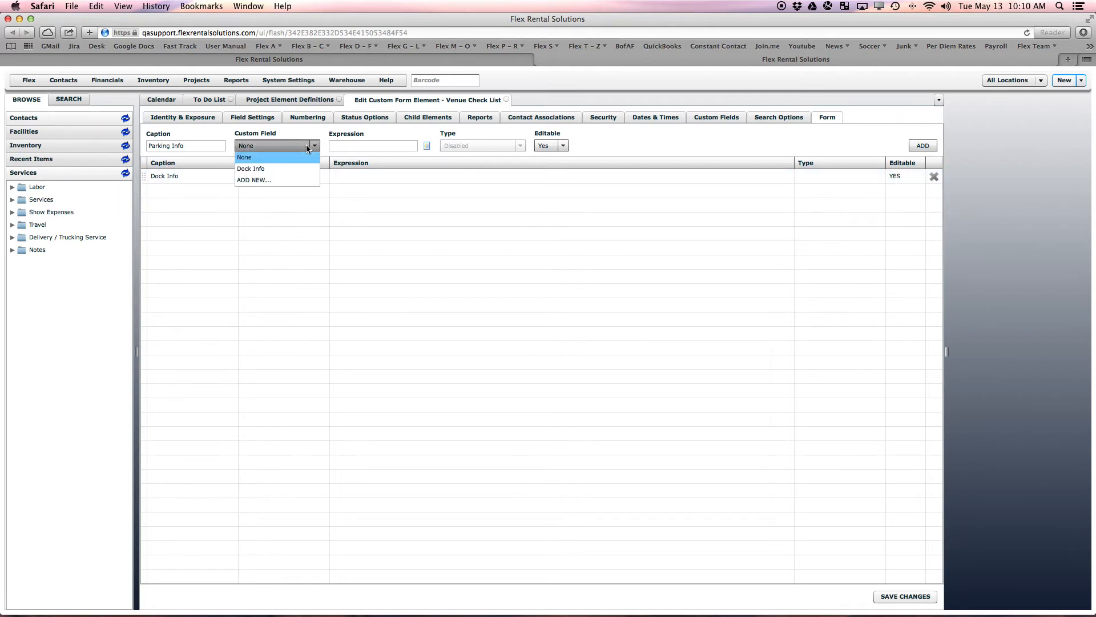
pyautogui.click(259, 180)
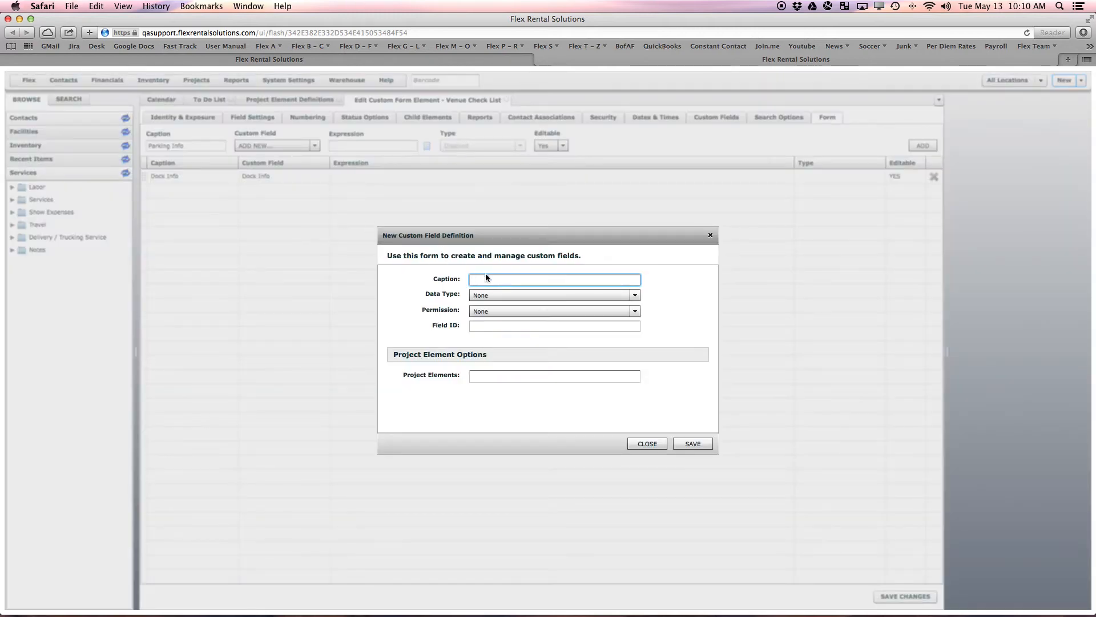
pyautogui.write('Parking Info')
pyautogui.click(502, 295)
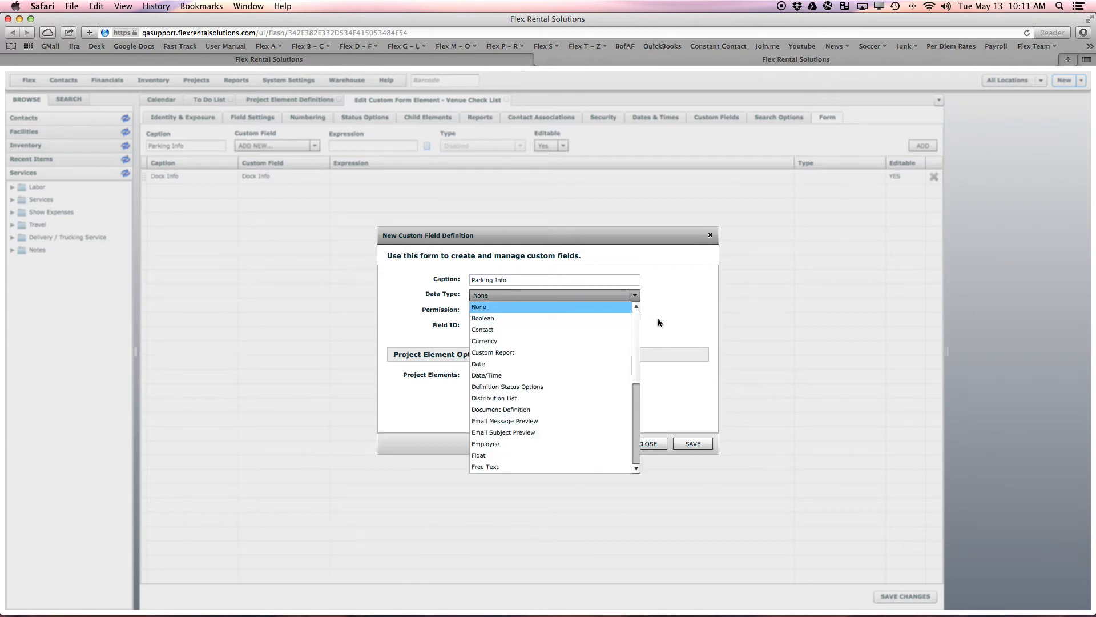
pyautogui.moveTo(636, 340); pyautogui.dragTo(641, 426)
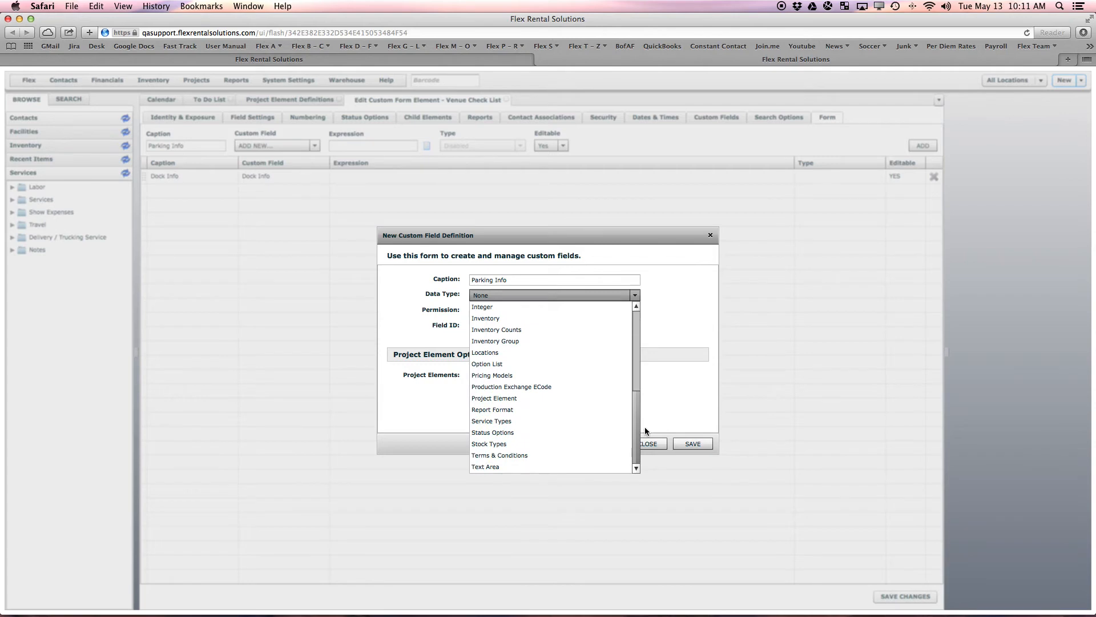
pyautogui.click(526, 467)
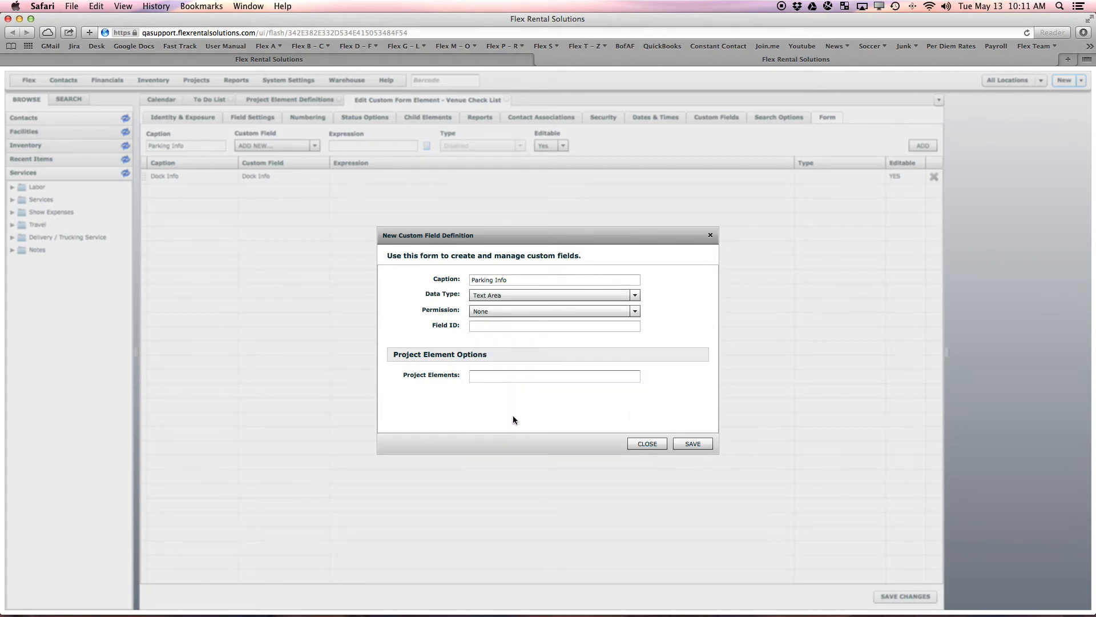
pyautogui.click(696, 443)
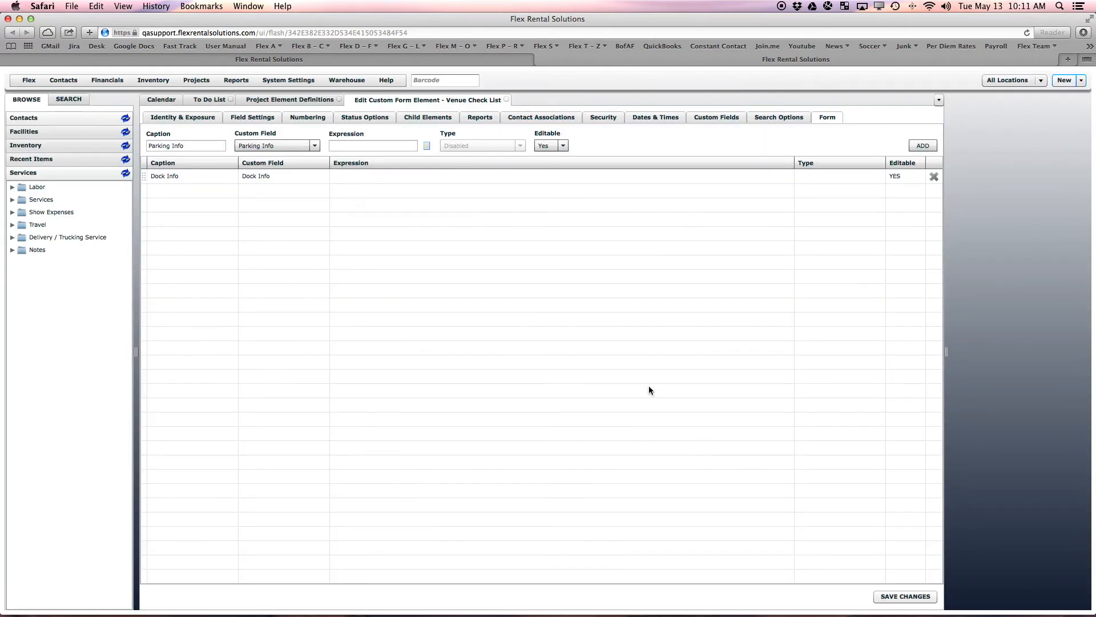
pyautogui.click(923, 146)
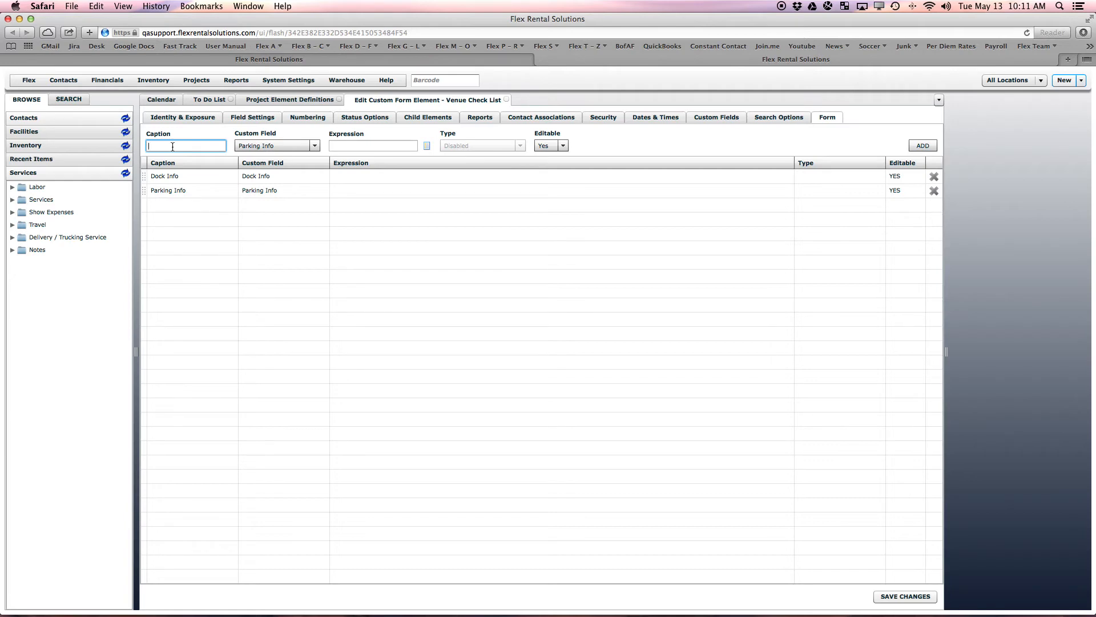
# Caption the next form field Union House, and create and save a custom field captioned Union House with data type Boolean for it.
pyautogui.write('Union House')
pyautogui.click(273, 146)
pyautogui.click(272, 146)
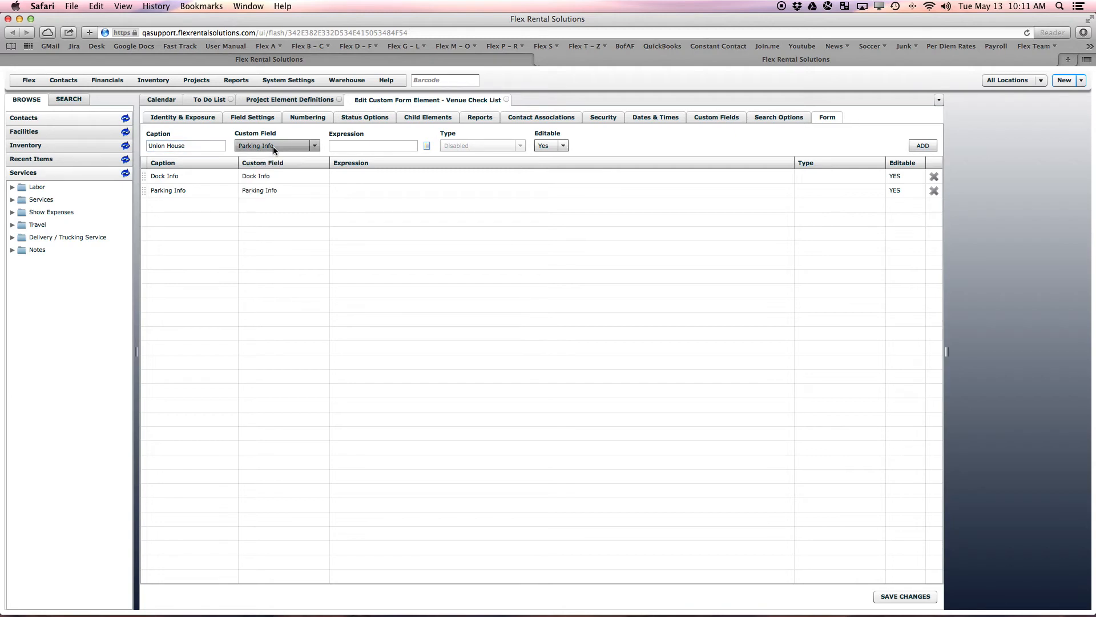
pyautogui.click(316, 146)
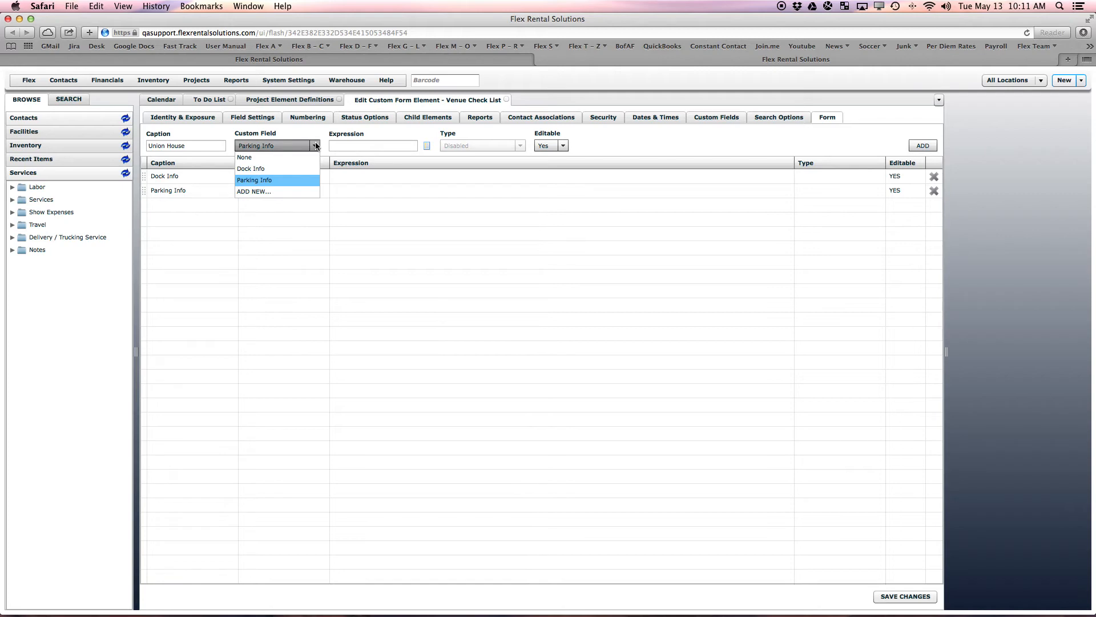
pyautogui.click(269, 191)
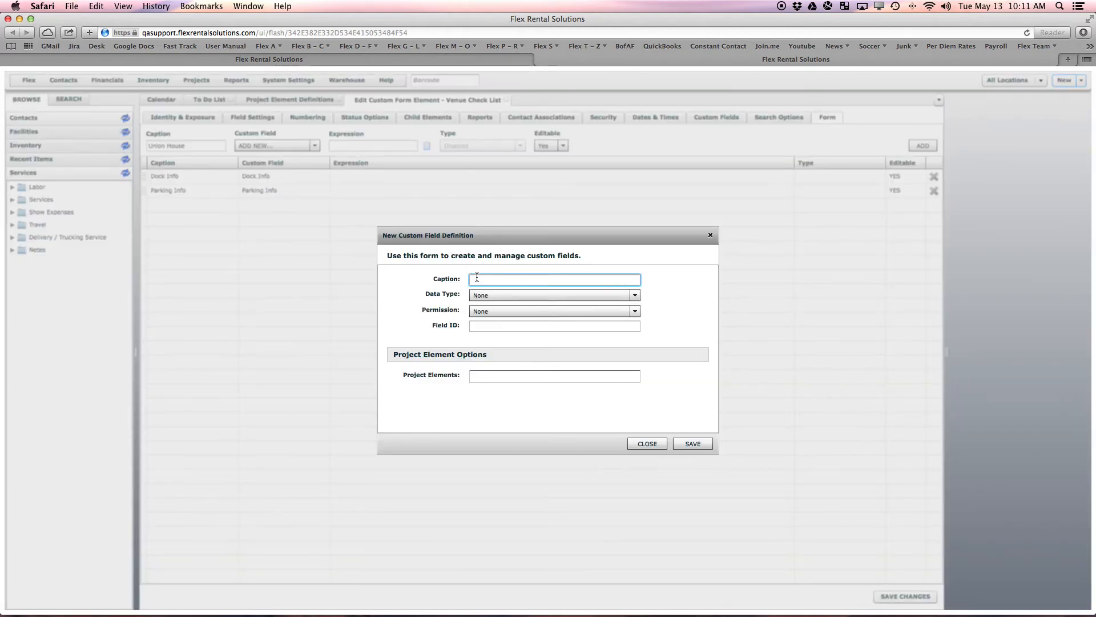
pyautogui.write('Union House')
pyautogui.click(480, 295)
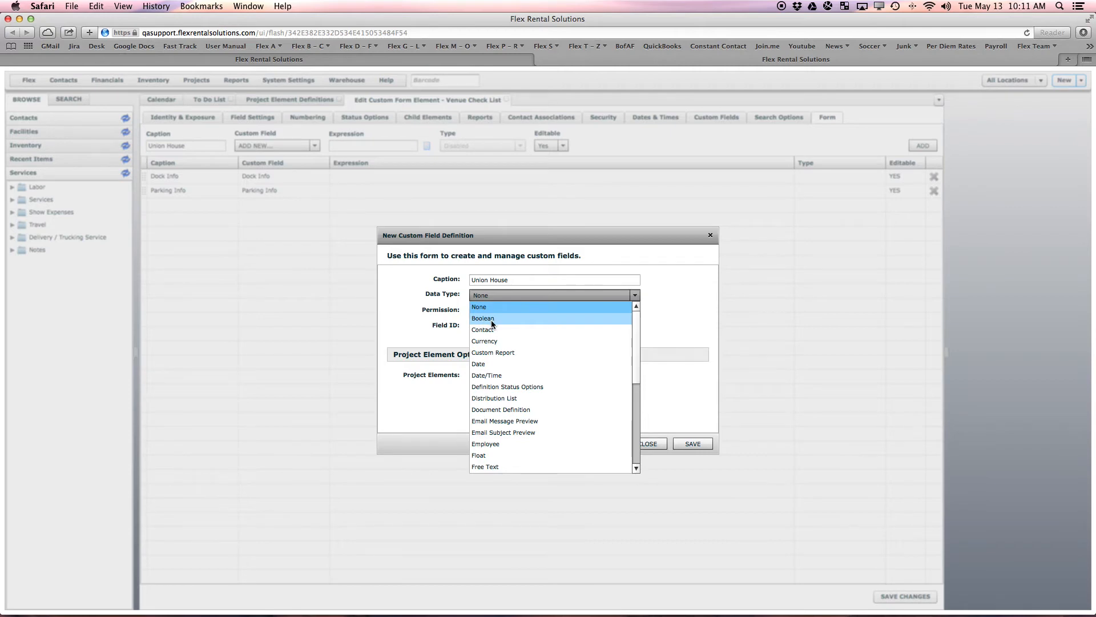
pyautogui.click(491, 324)
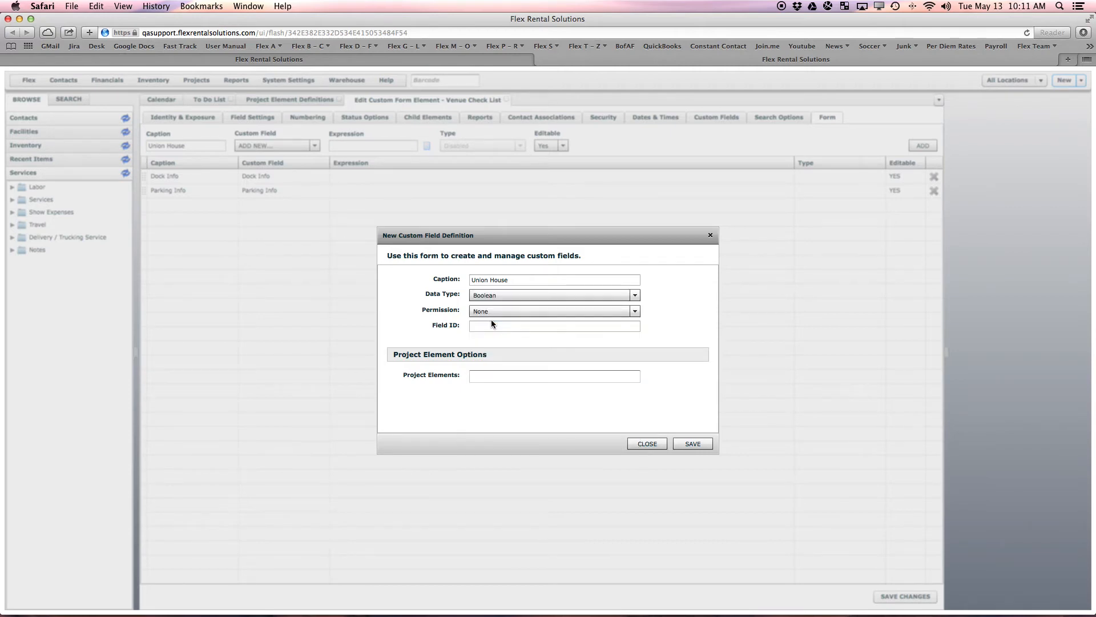
pyautogui.click(699, 445)
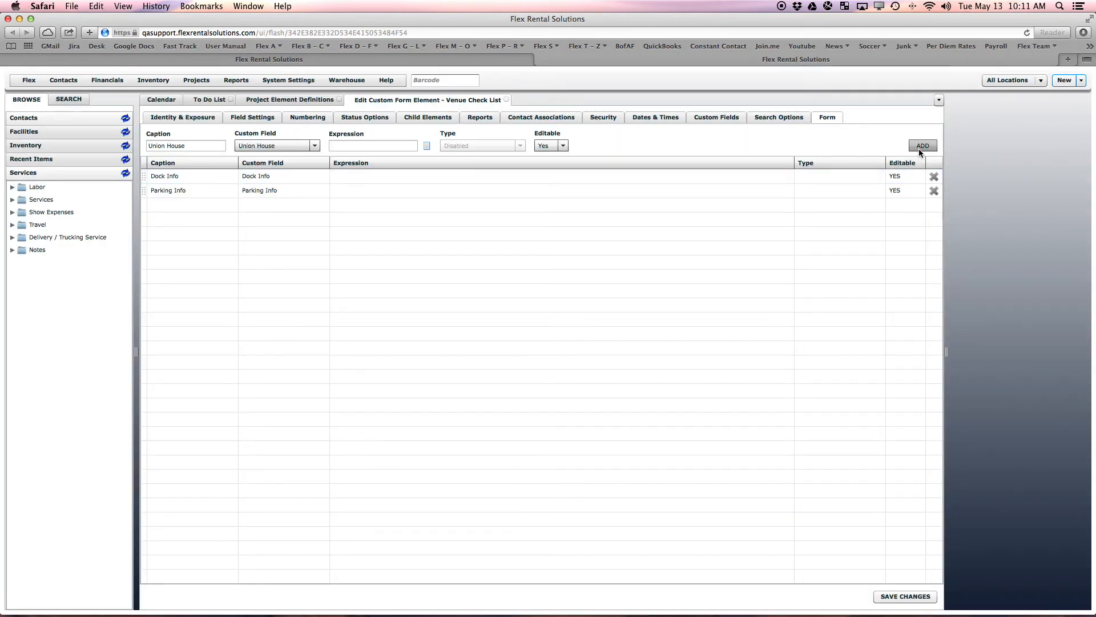
# Add the Union House field to the form as editable, and enter Labor Provider as the caption of the next form field.
pyautogui.click(919, 147)
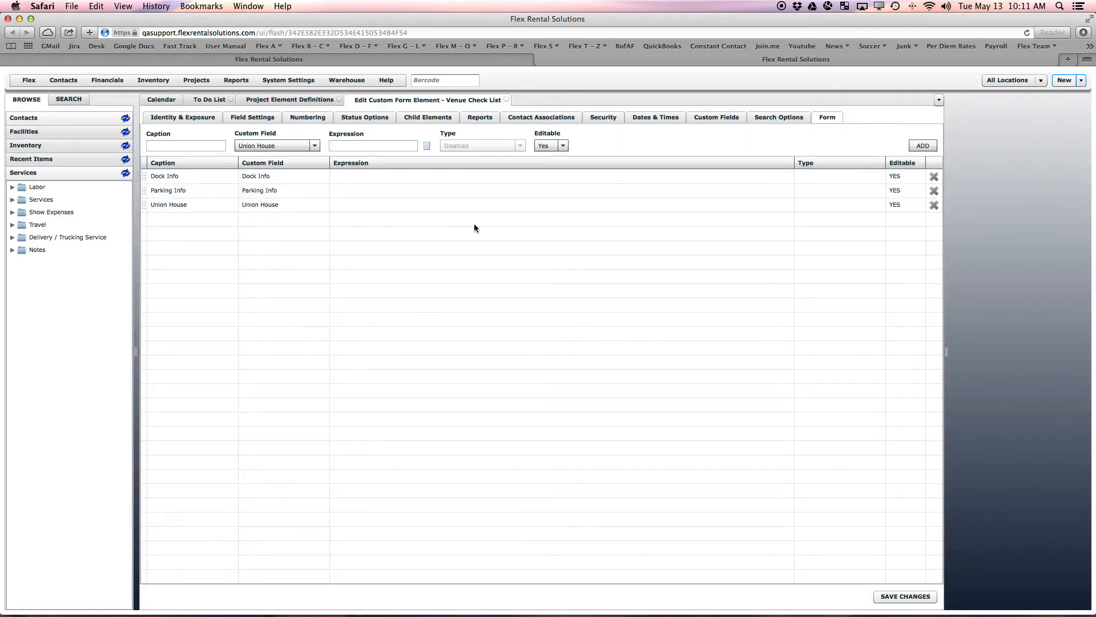
pyautogui.click(177, 145)
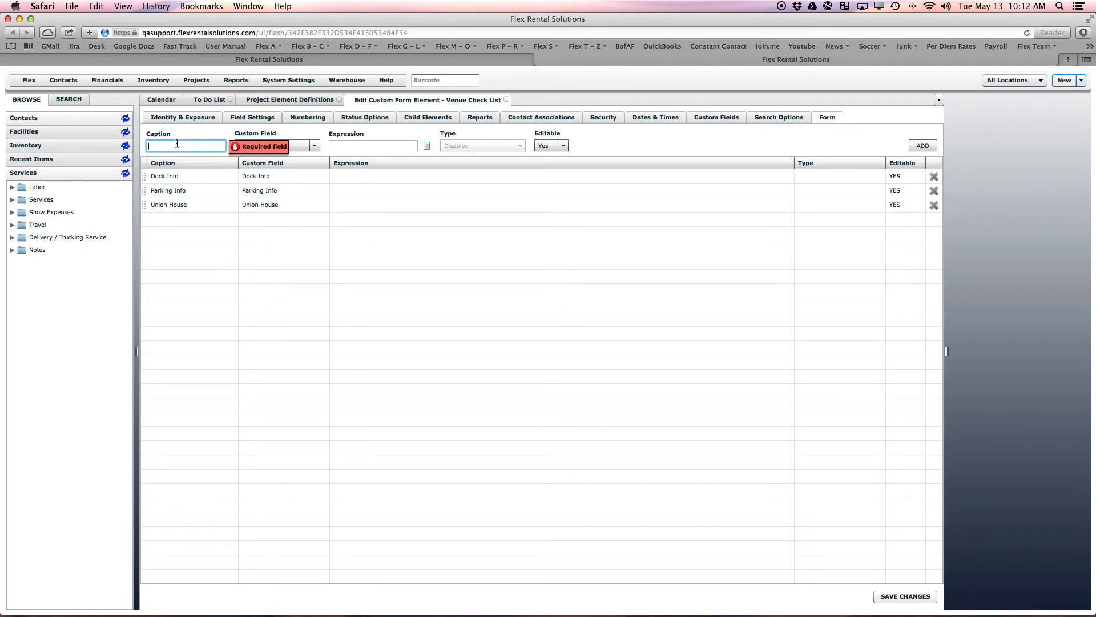
pyautogui.write('Union')
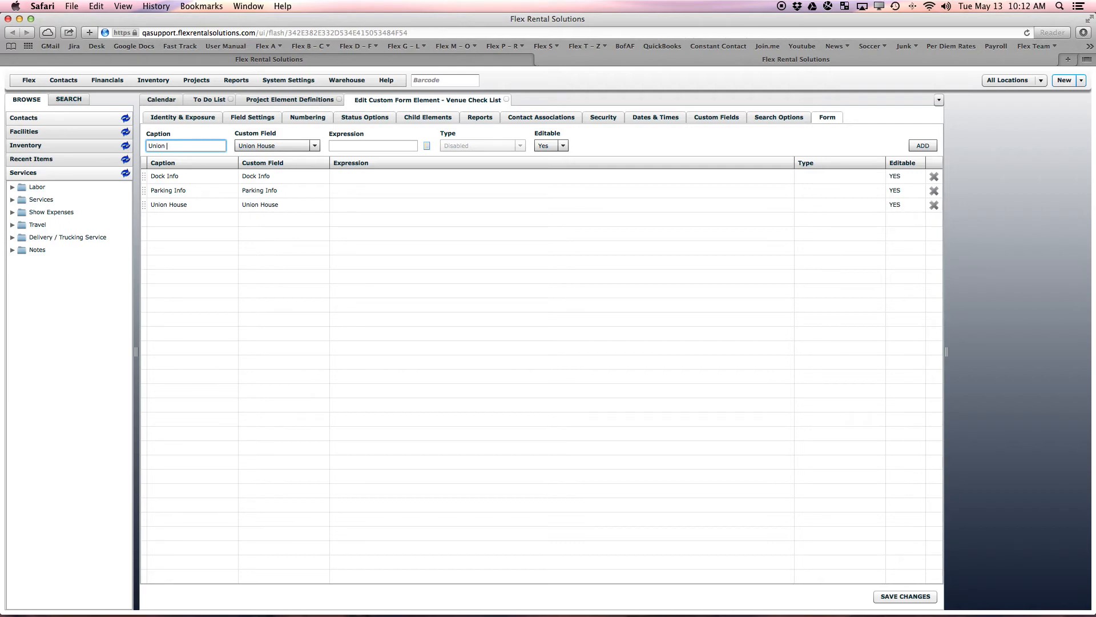
pyautogui.press('BackSpace')
pyautogui.press('BackSpace')
pyautogui.press('BackSpace')
pyautogui.press('BackSpace')
pyautogui.write('Labor Provider')
# Start a new custom field for this form field, with the caption Labor Providor and data type Contact.
pyautogui.click(275, 147)
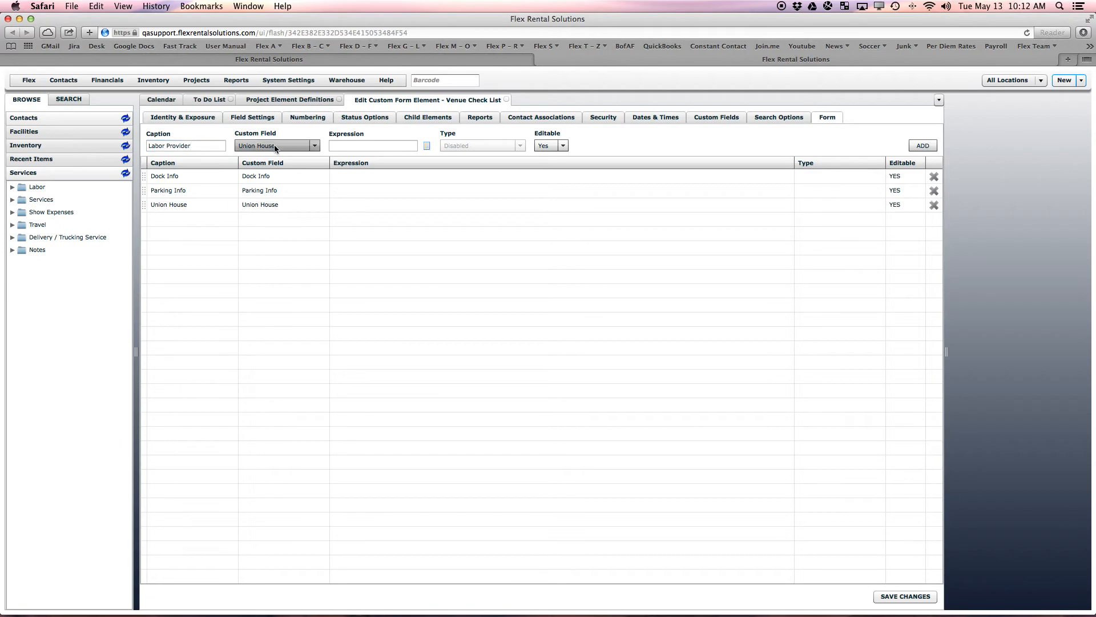
pyautogui.click(311, 146)
pyautogui.click(271, 203)
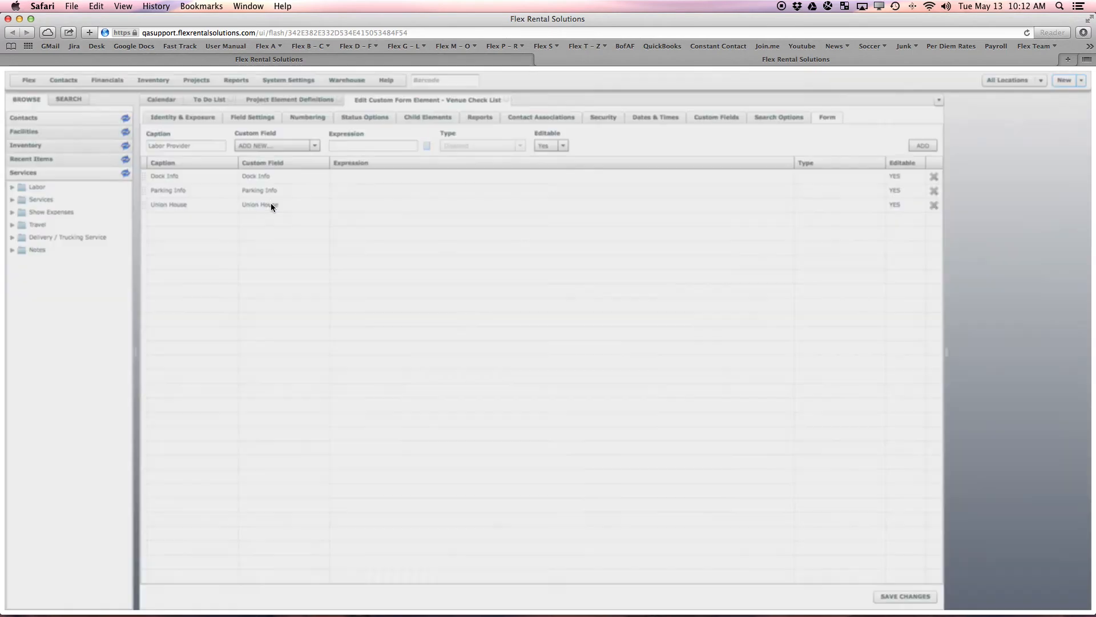
pyautogui.click(508, 280)
pyautogui.write('Labor Providor')
pyautogui.click(506, 295)
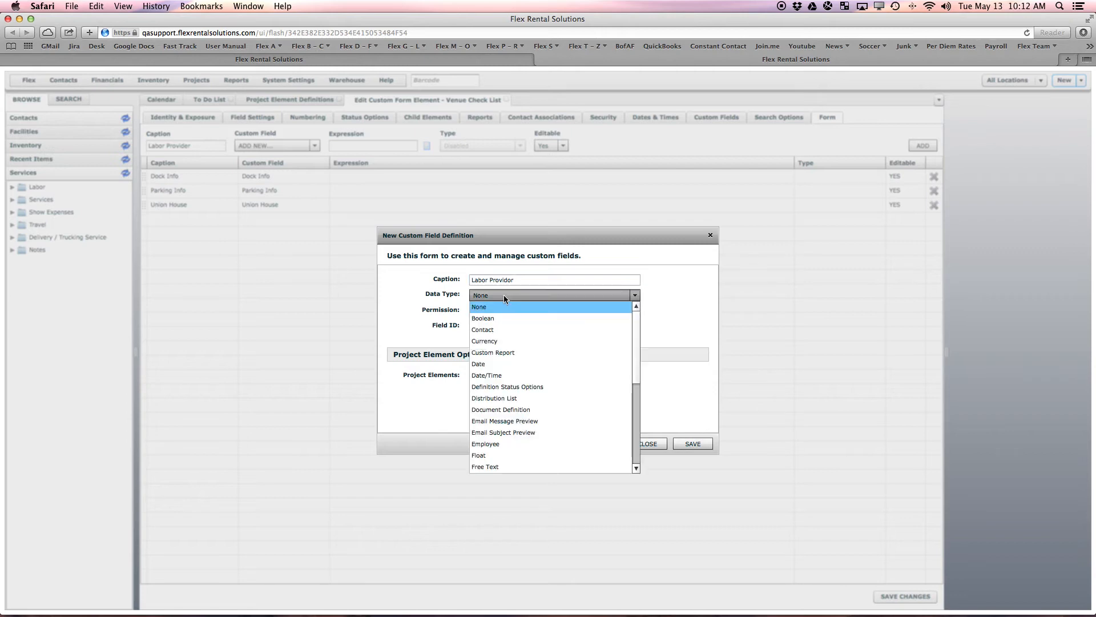
pyautogui.click(500, 331)
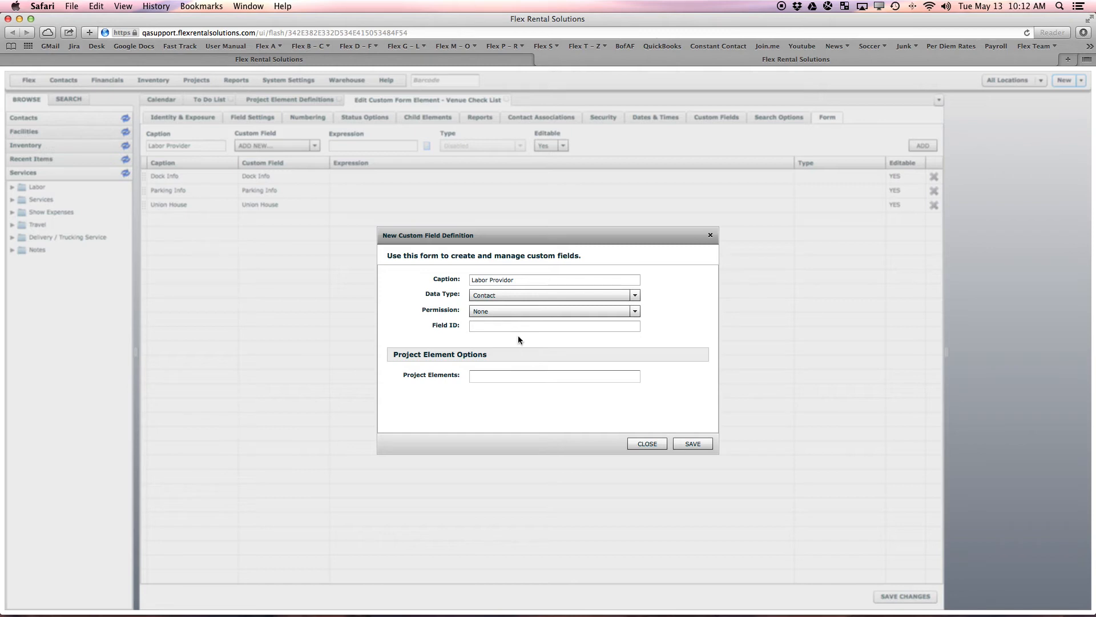
# Save the custom field and add Labor Provider to the form as editable, saving the element's changes.
pyautogui.click(707, 441)
pyautogui.click(910, 147)
pyautogui.click(907, 596)
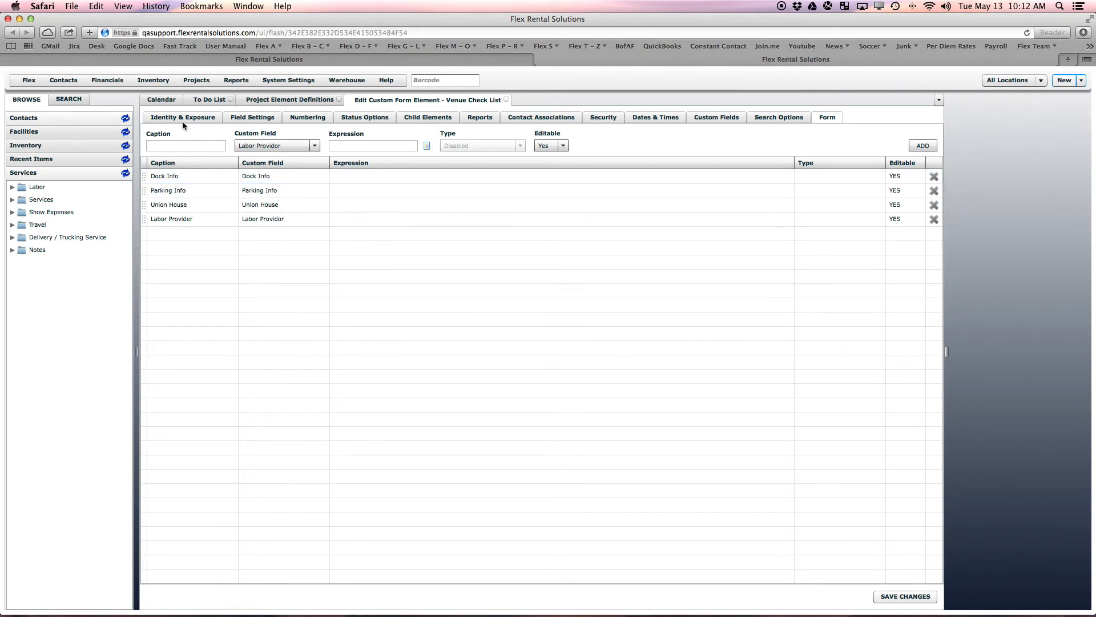
# Check the project module entries and the list of creatable elements for Venue Check List.
pyautogui.click(246, 33)
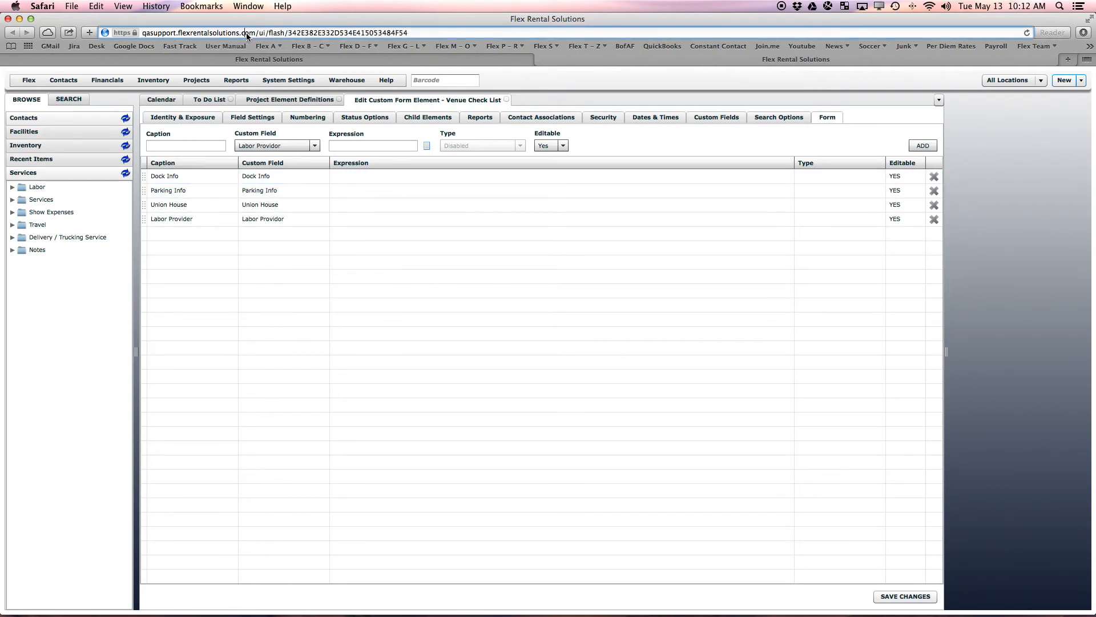
pyautogui.click(199, 84)
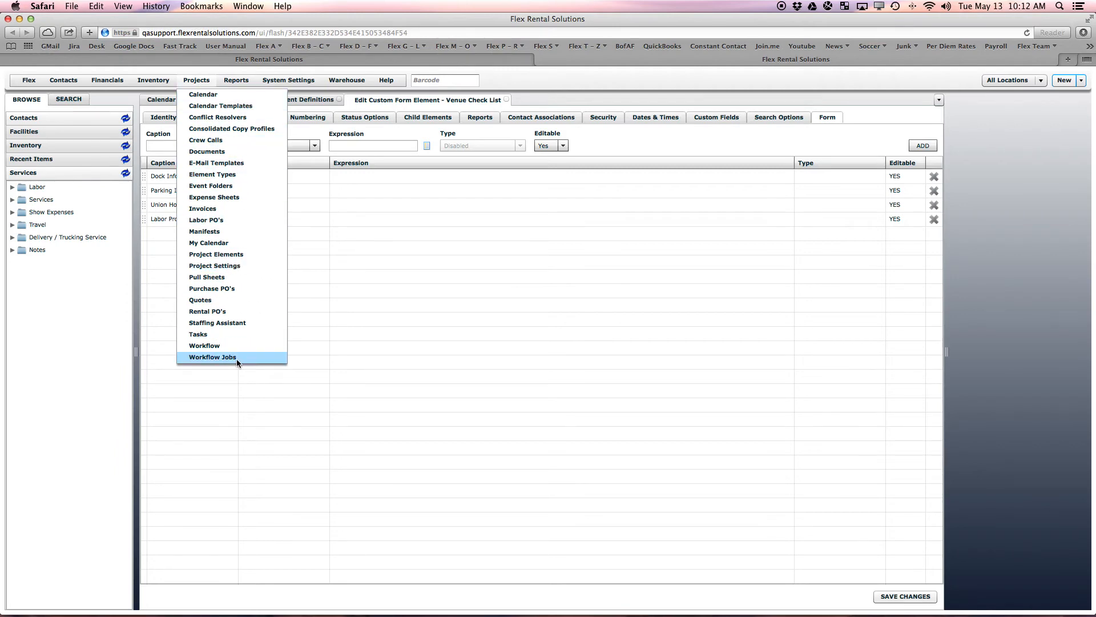
pyautogui.click(1081, 82)
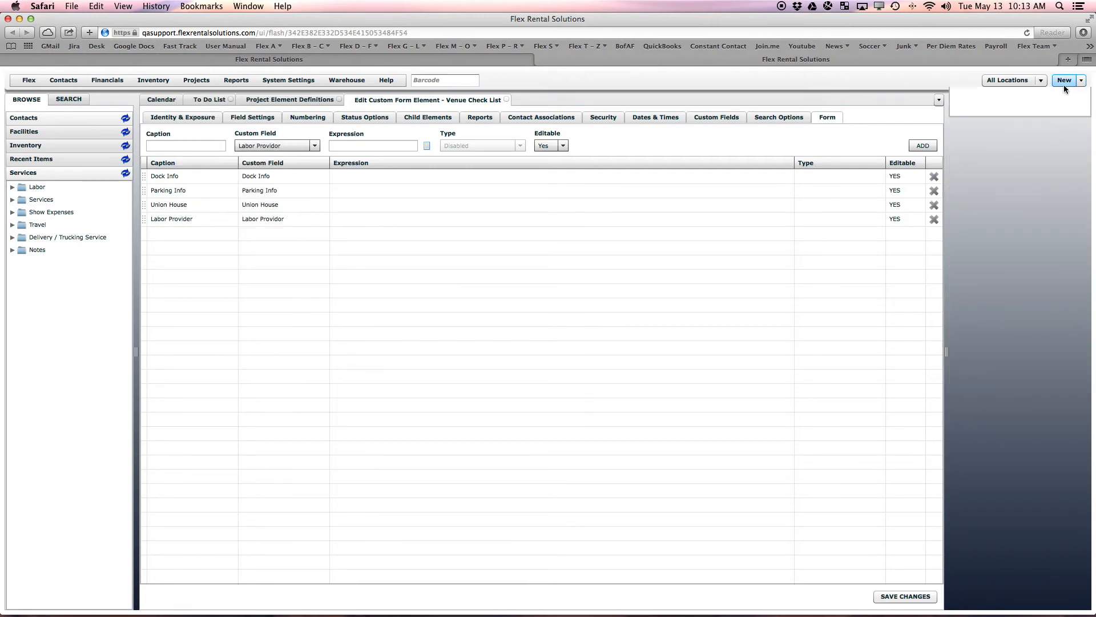
pyautogui.click(1063, 84)
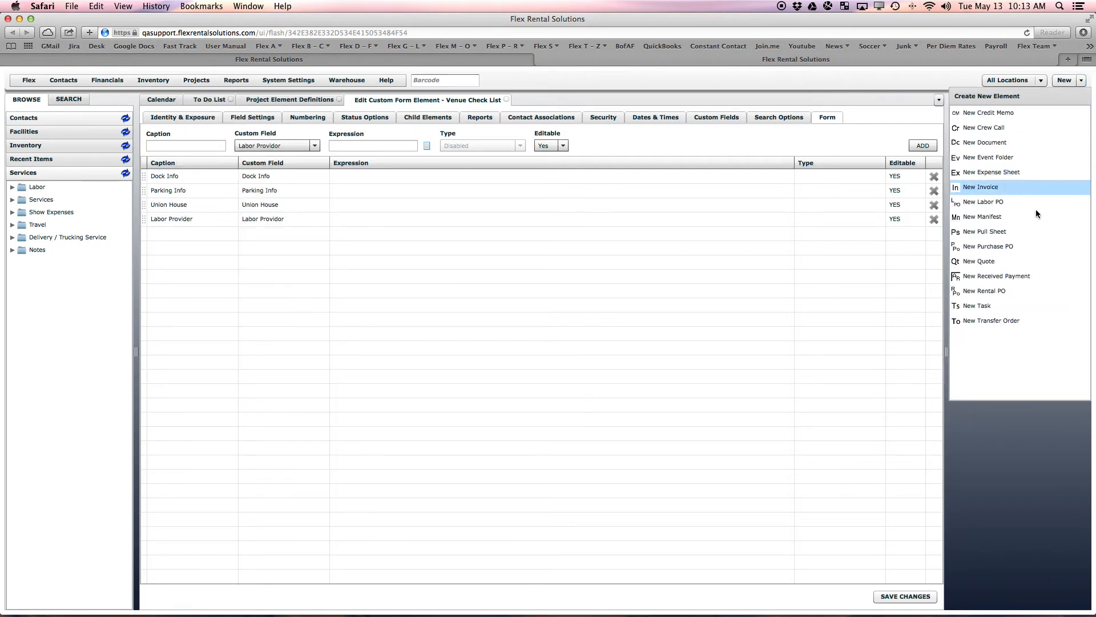
# Reload the application and check the project entries and creatable elements again for Venue Check List.
pyautogui.click(418, 33)
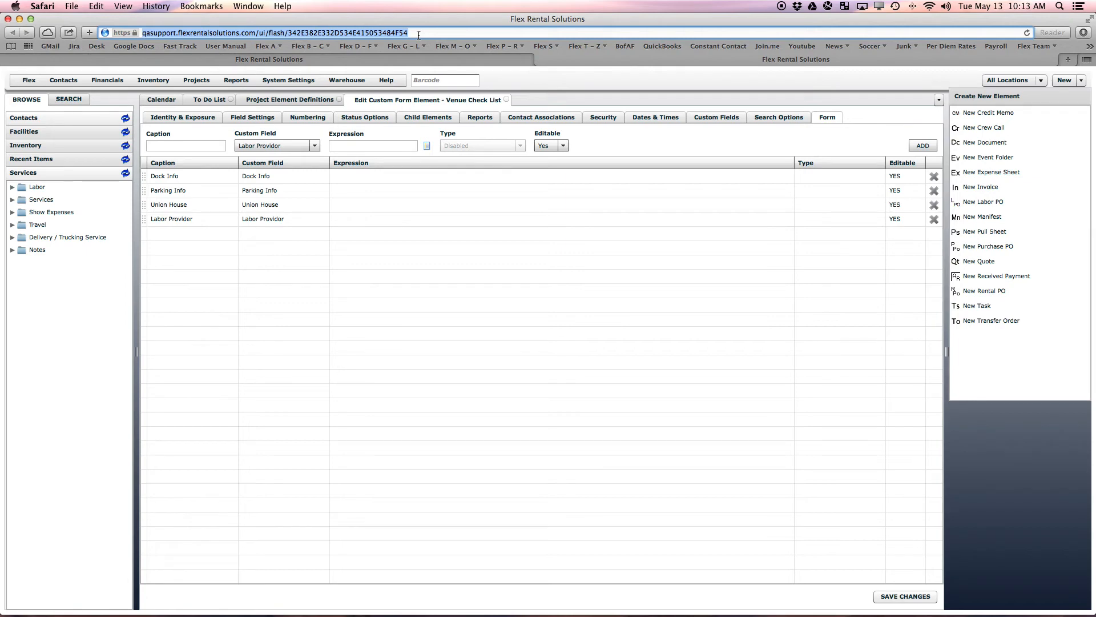
pyautogui.press('Return')
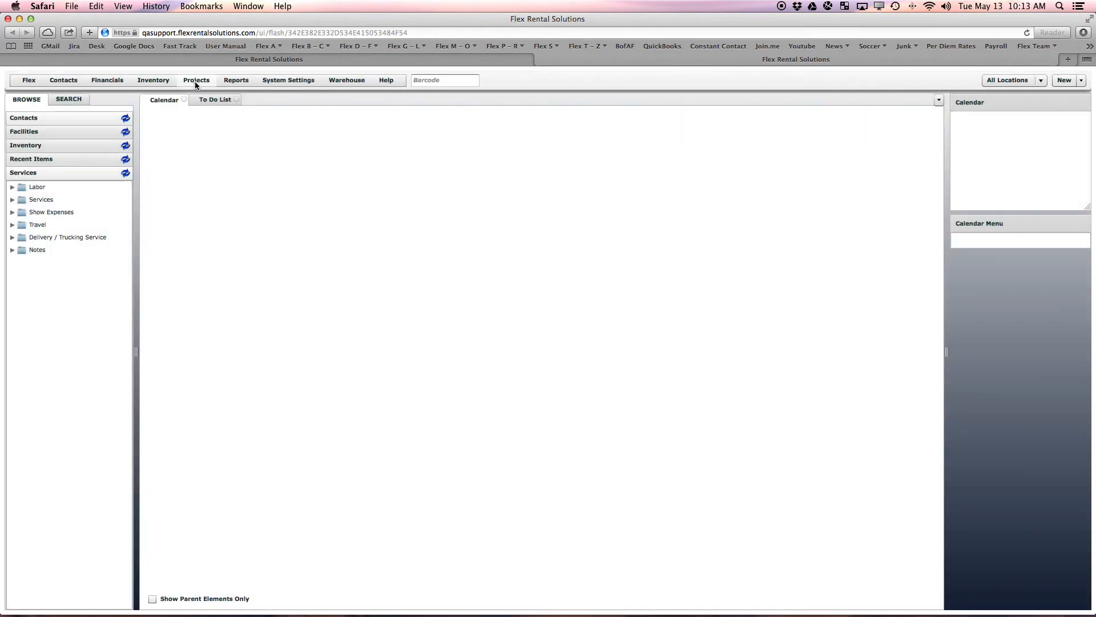
pyautogui.click(195, 82)
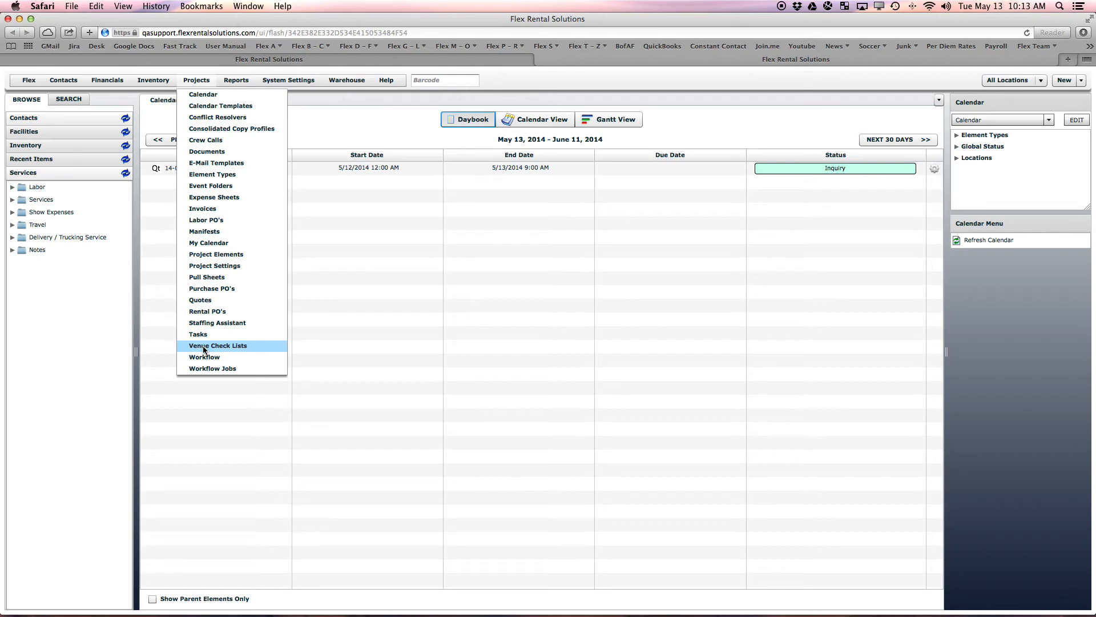
pyautogui.click(1072, 80)
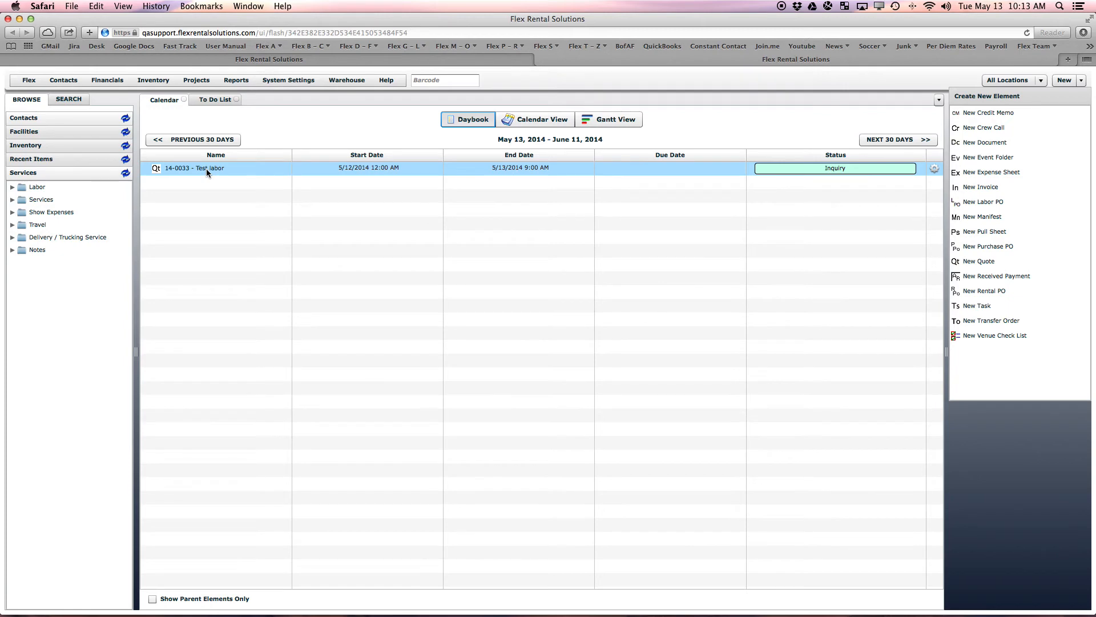
# Open the Quote definition for editing from the project element definitions.
pyautogui.click(203, 81)
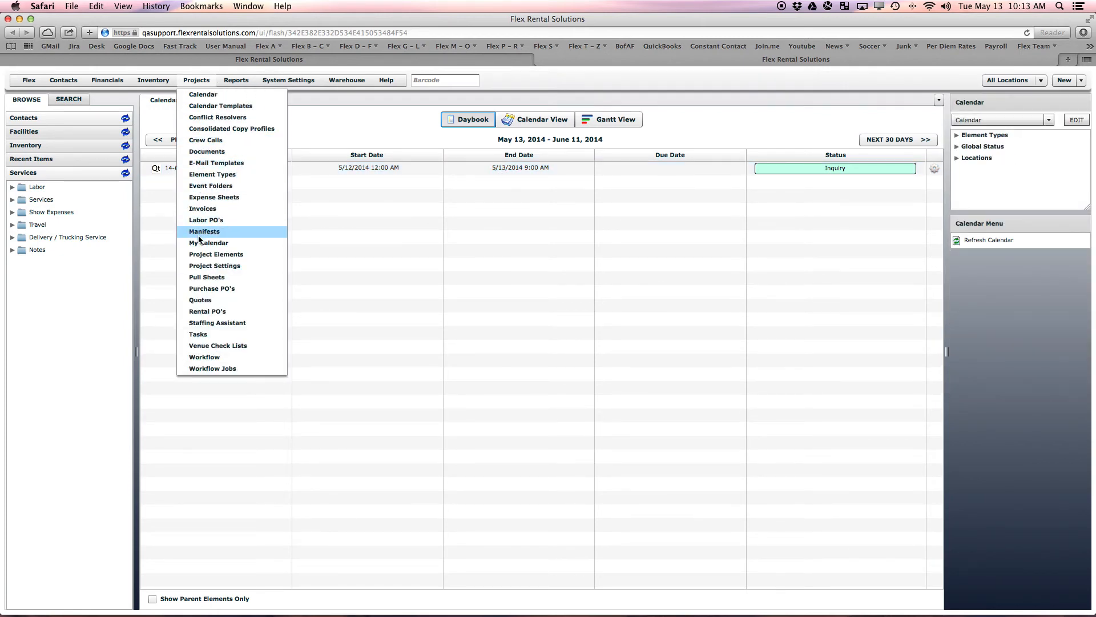
pyautogui.click(197, 254)
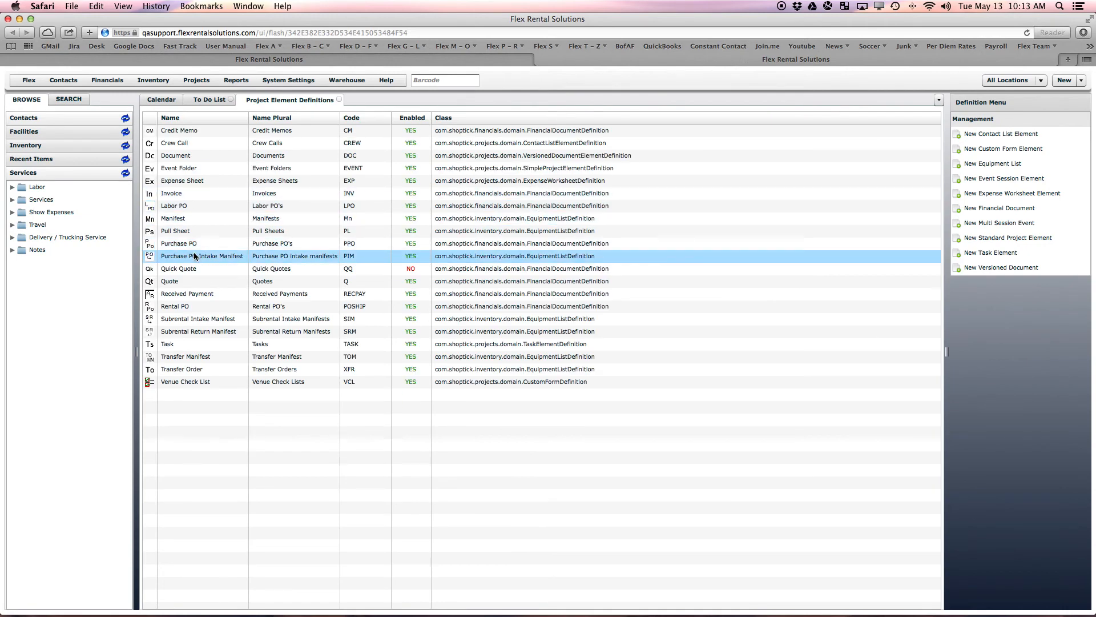
pyautogui.click(180, 283)
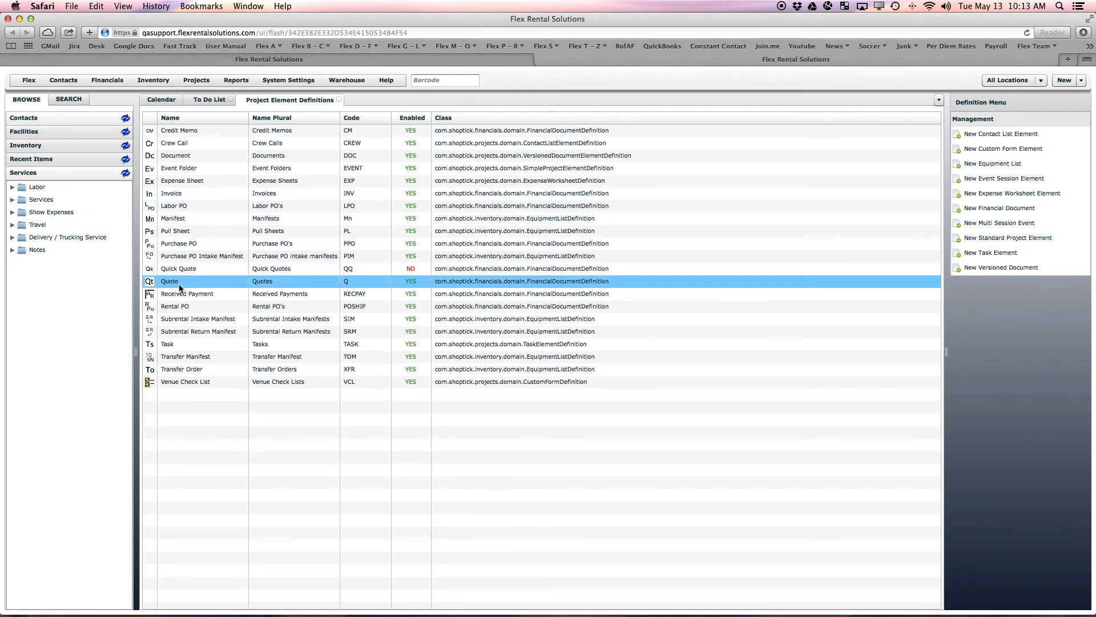
pyautogui.doubleClick(180, 287)
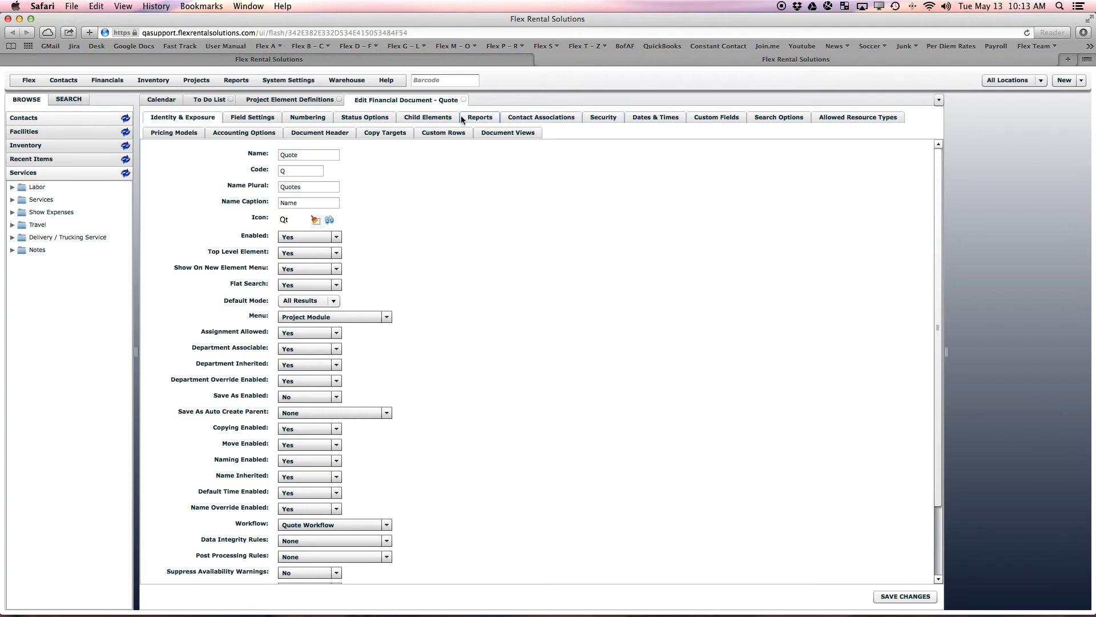
# Permit Venue Check List as a child element of Quote, save the changes and close the definition.
pyautogui.click(443, 117)
pyautogui.moveTo(401, 211); pyautogui.dragTo(396, 286)
pyautogui.click(269, 299)
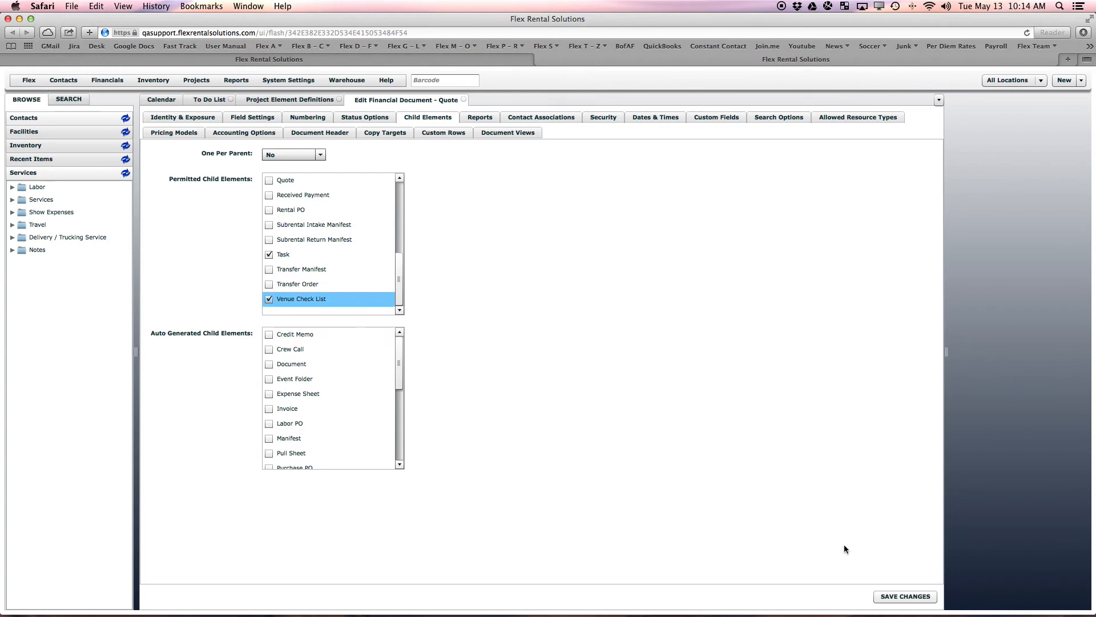
pyautogui.click(908, 595)
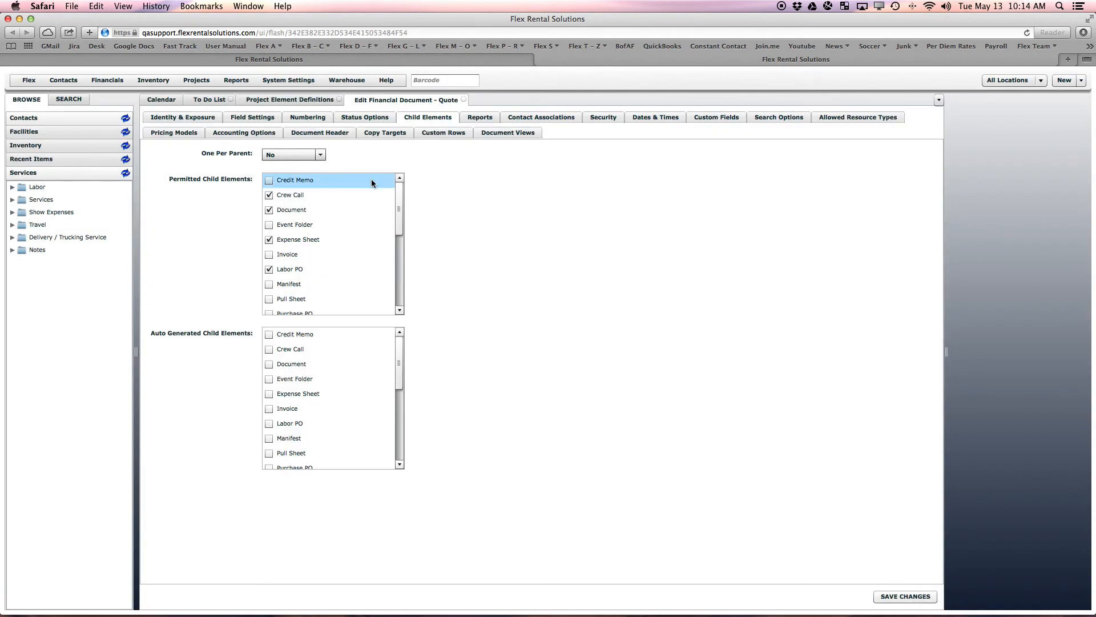
pyautogui.click(463, 99)
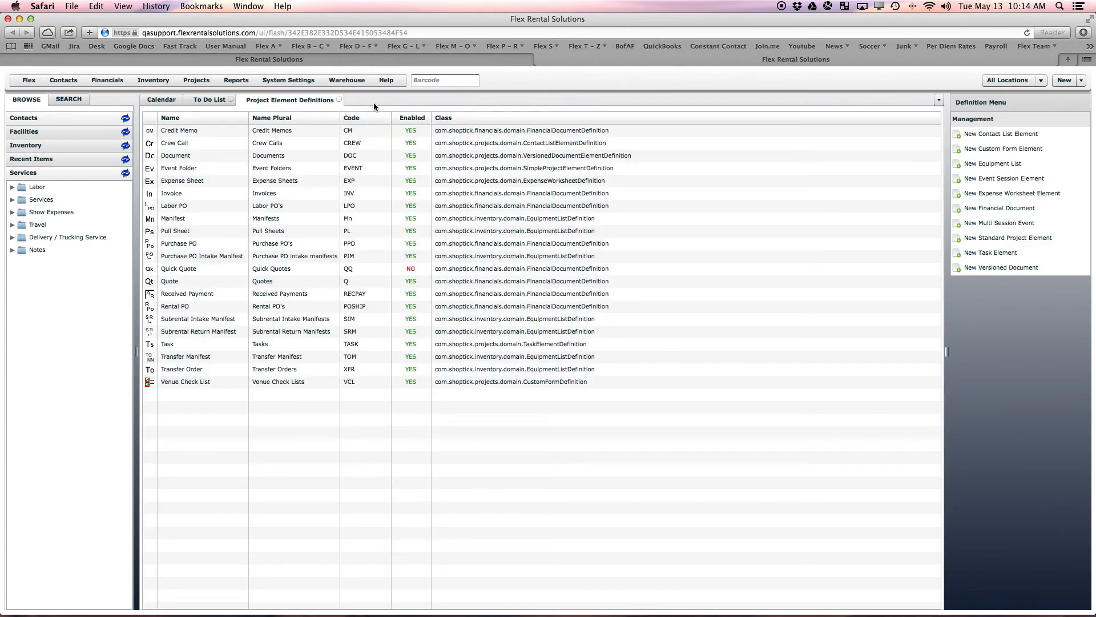
# Open the Test labor quote from the calendar and add a Venue Check List to it, accepting the default header details.
pyautogui.click(169, 101)
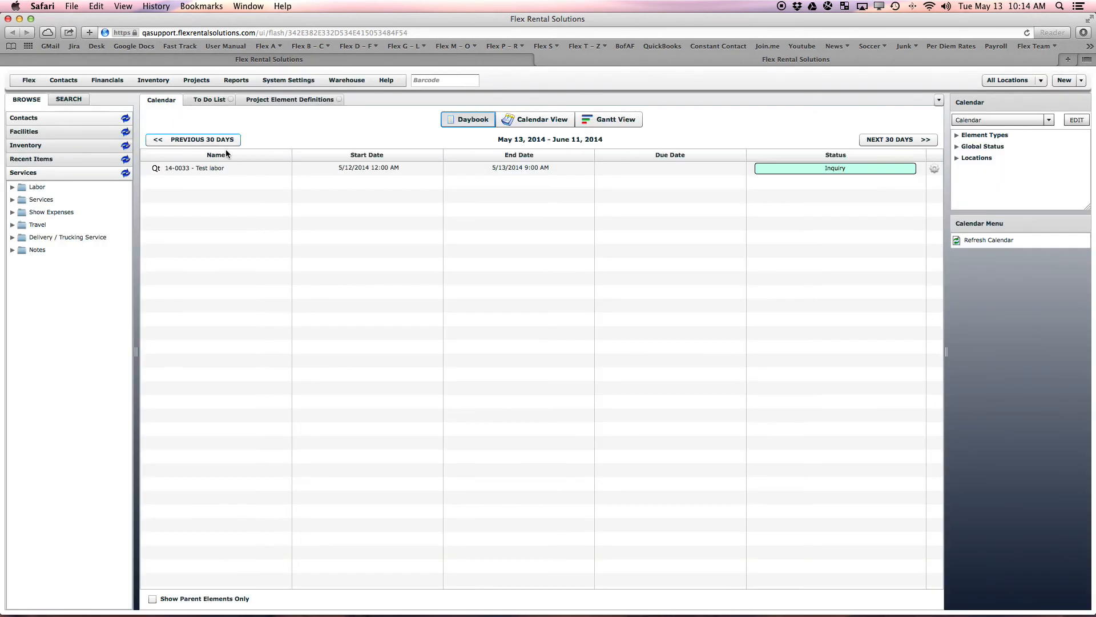
pyautogui.doubleClick(216, 168)
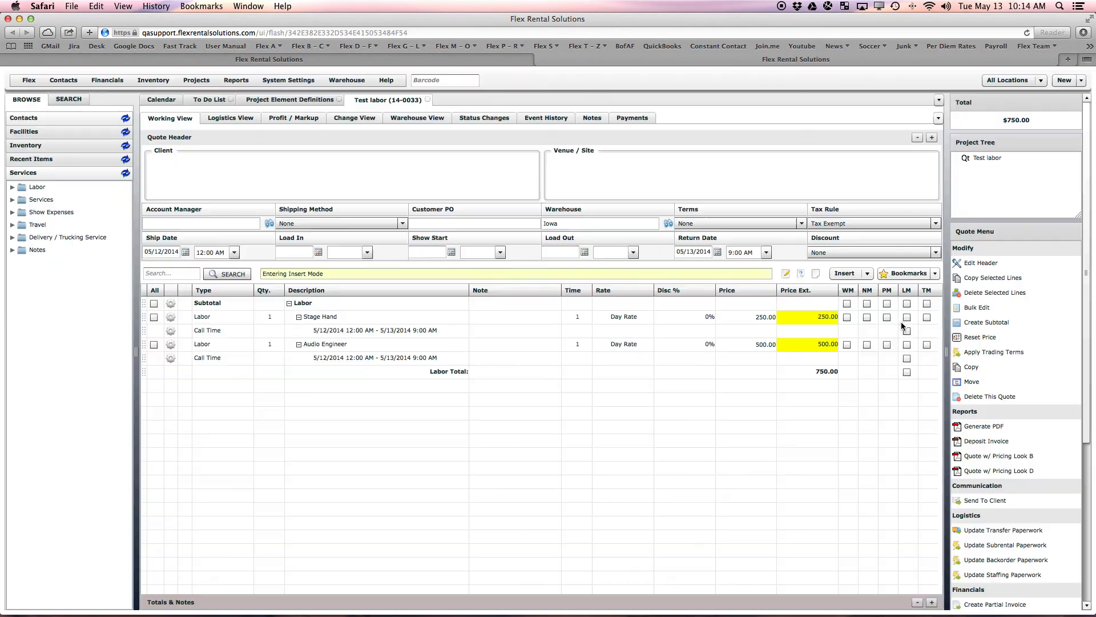
pyautogui.scroll(-5, 1016, 343)
pyautogui.scroll(-1, 967, 516)
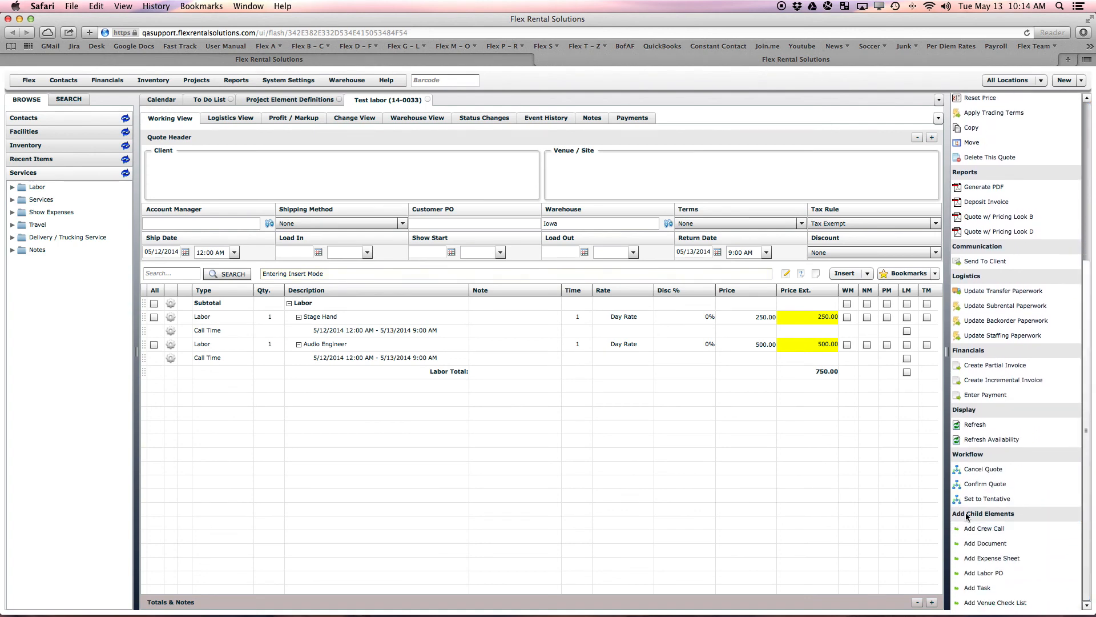
pyautogui.click(983, 604)
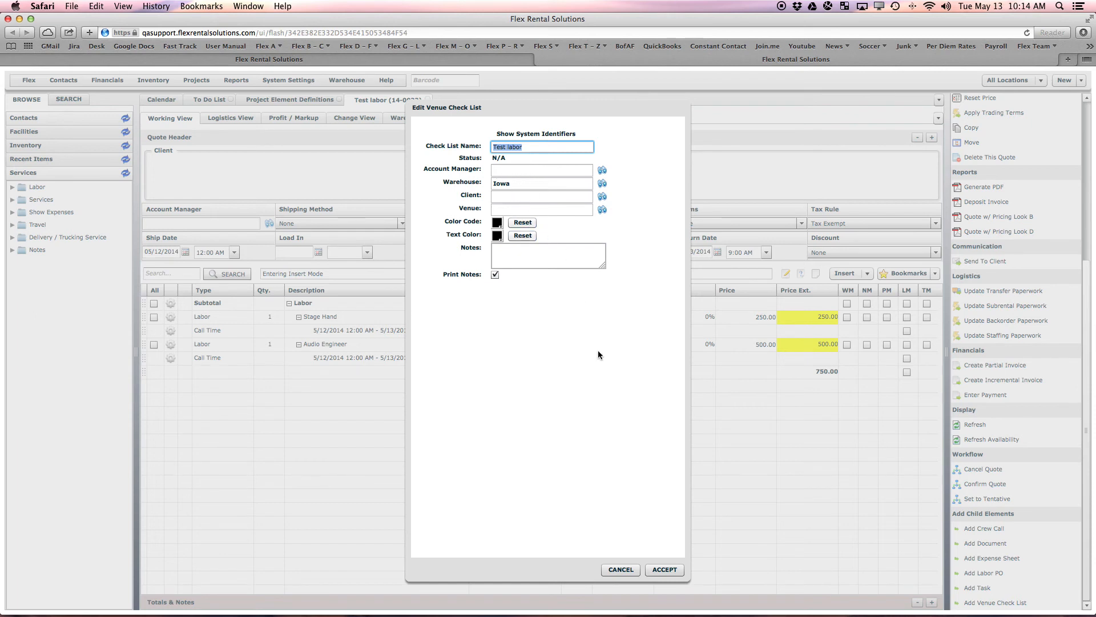
pyautogui.click(666, 569)
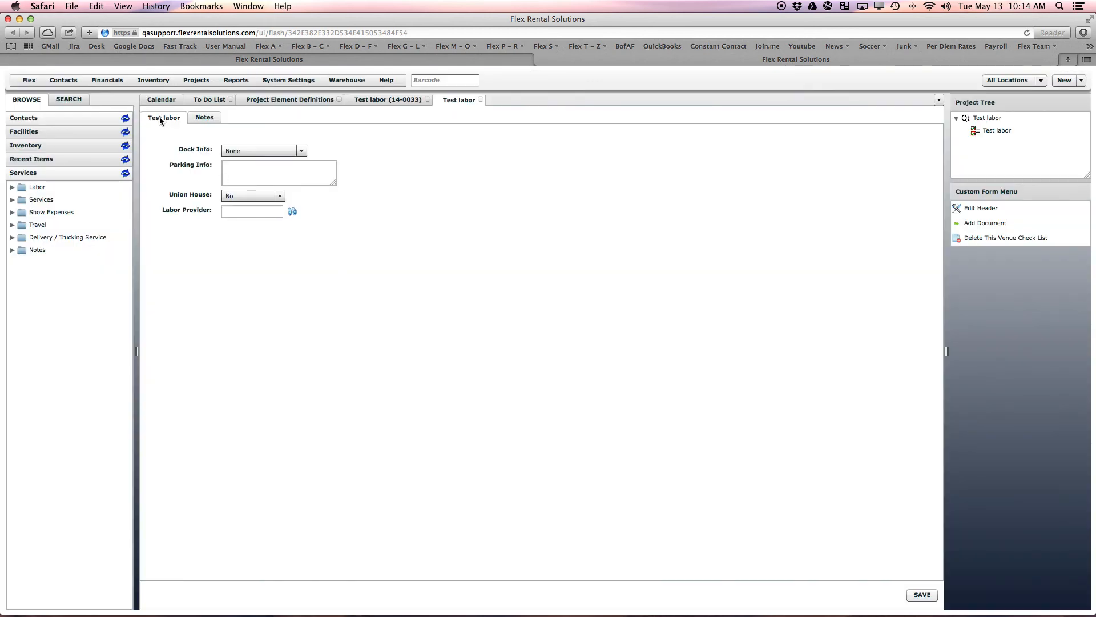
# Set Dock Info to Hi Dock, and enter "There is parking on the street. $5 per hour." as Parking Info in an enlarged text box.
pyautogui.click(263, 151)
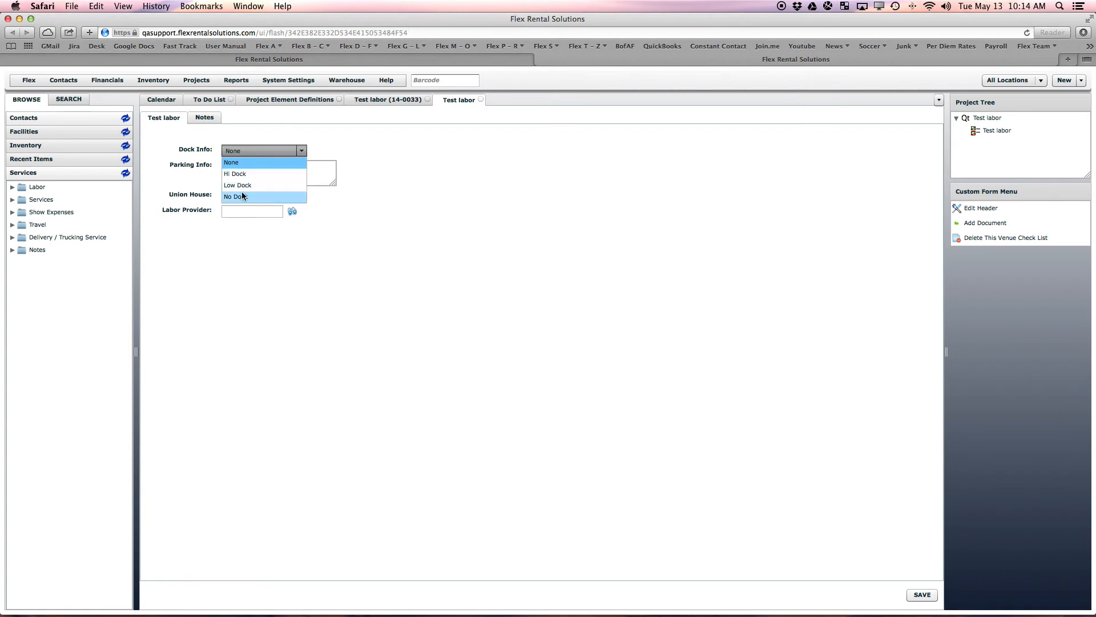
pyautogui.click(249, 174)
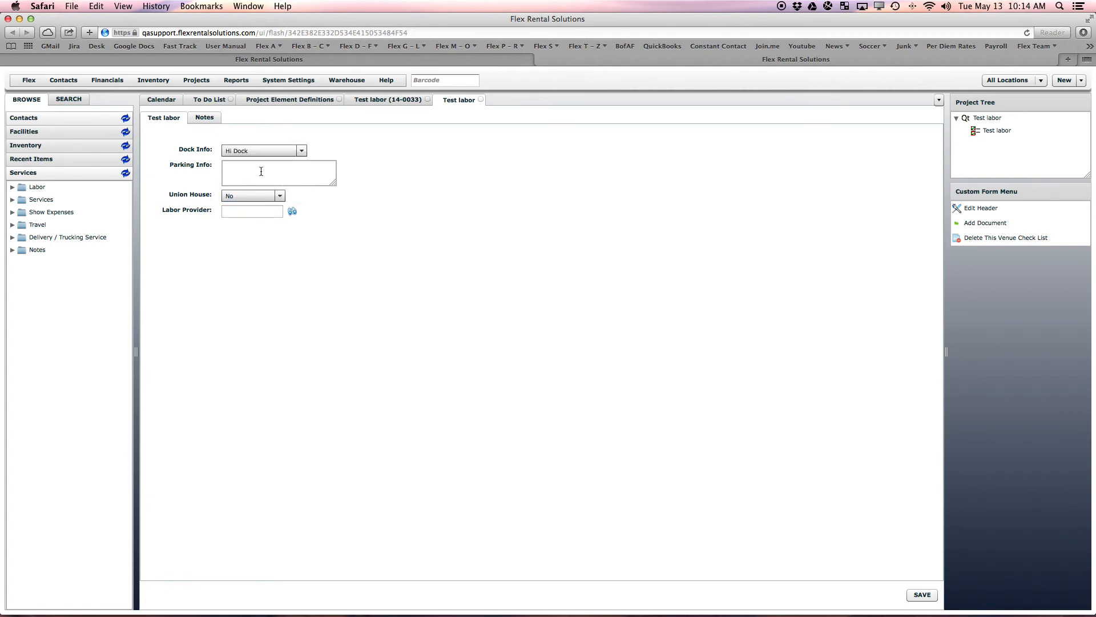
pyautogui.click(261, 170)
pyautogui.write('Thi')
pyautogui.write('re is pa')
pyautogui.write('rking ')
pyautogui.write('on the s')
pyautogui.write('treet. %')
pyautogui.press('BackSpace')
pyautogui.write('$10')
pyautogui.press('BackSpace')
pyautogui.press('BackSpace')
pyautogui.press('BackSpace')
pyautogui.write('$5 per hgour')
pyautogui.press('BackSpace')
pyautogui.press('BackSpace')
pyautogui.press('BackSpace')
pyautogui.press('BackSpace')
pyautogui.write('our')
pyautogui.moveTo(334, 182); pyautogui.dragTo(382, 218)
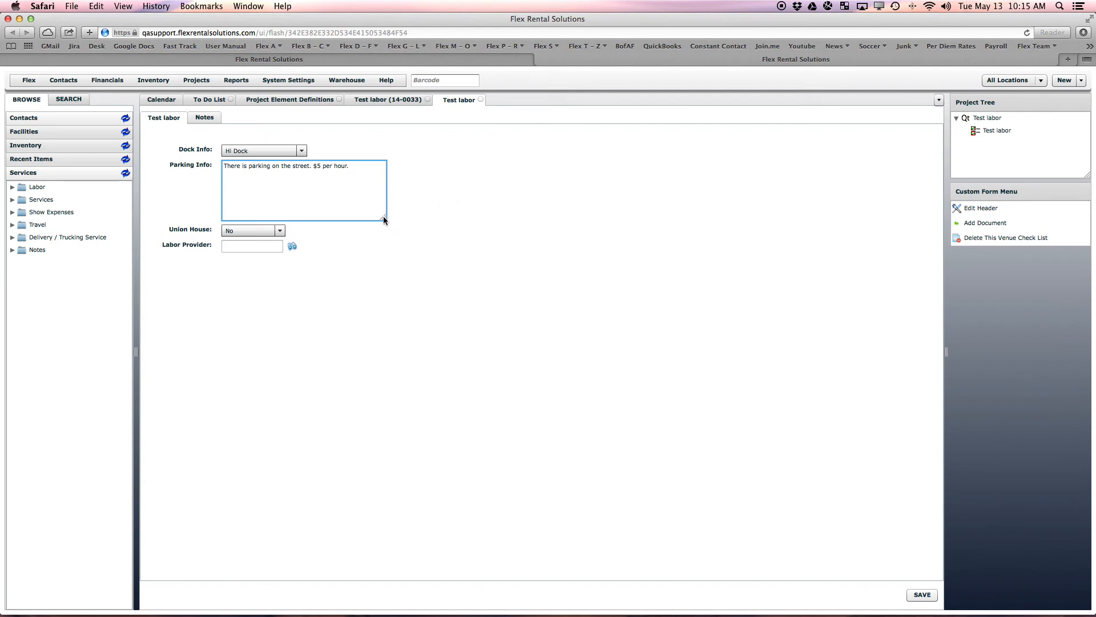
# Set Union House to Yes, choose IATSE Local 99 as the Labor Provider, and save the check list.
pyautogui.click(270, 231)
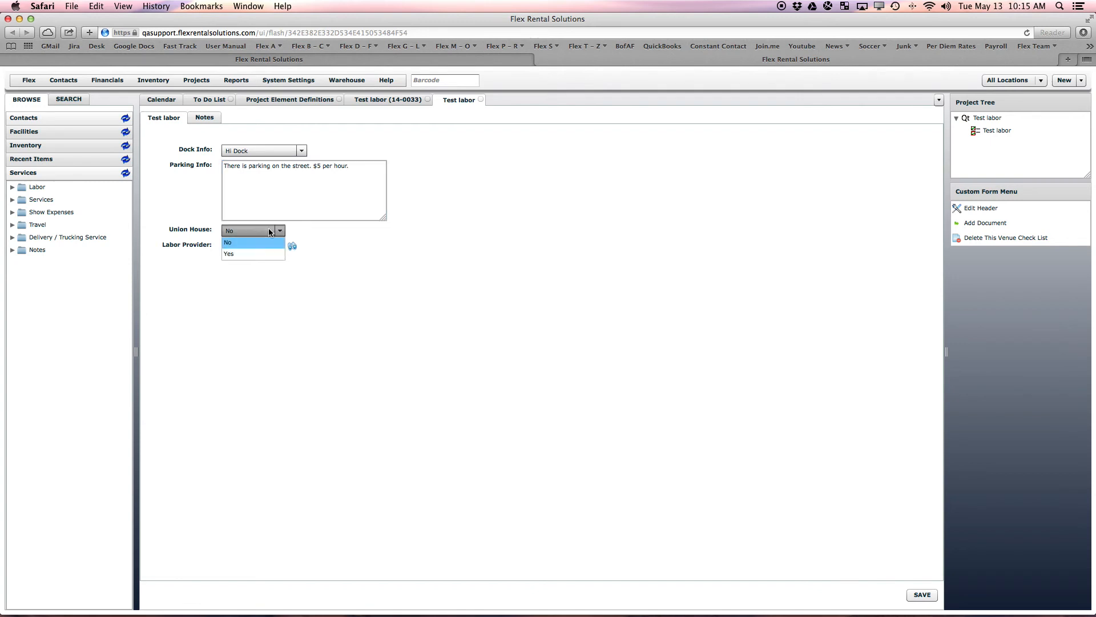
pyautogui.click(252, 255)
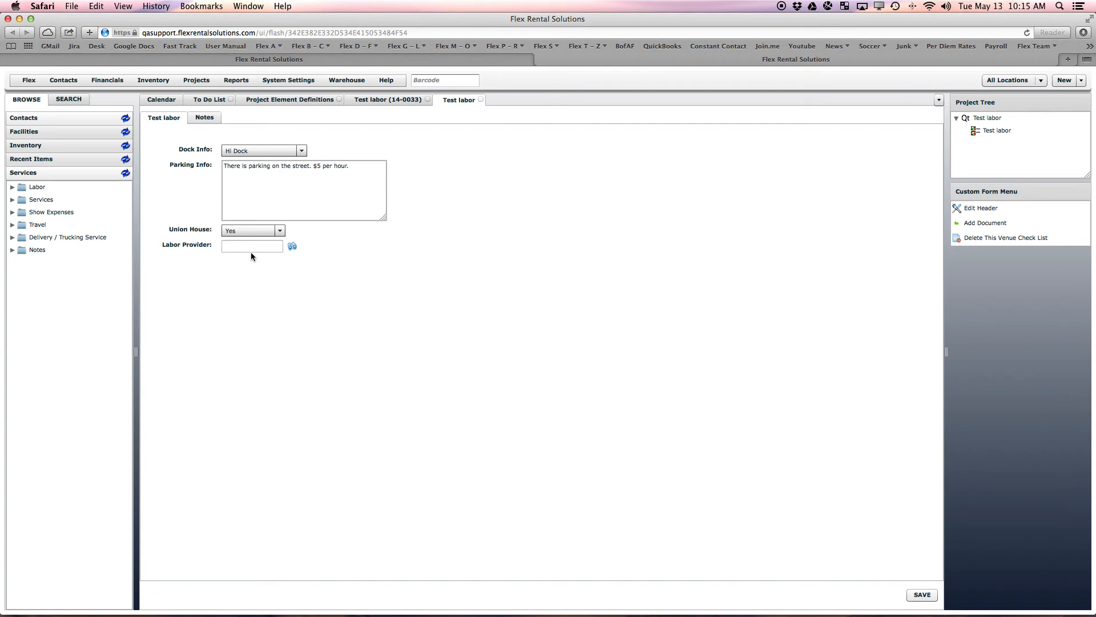
pyautogui.click(293, 246)
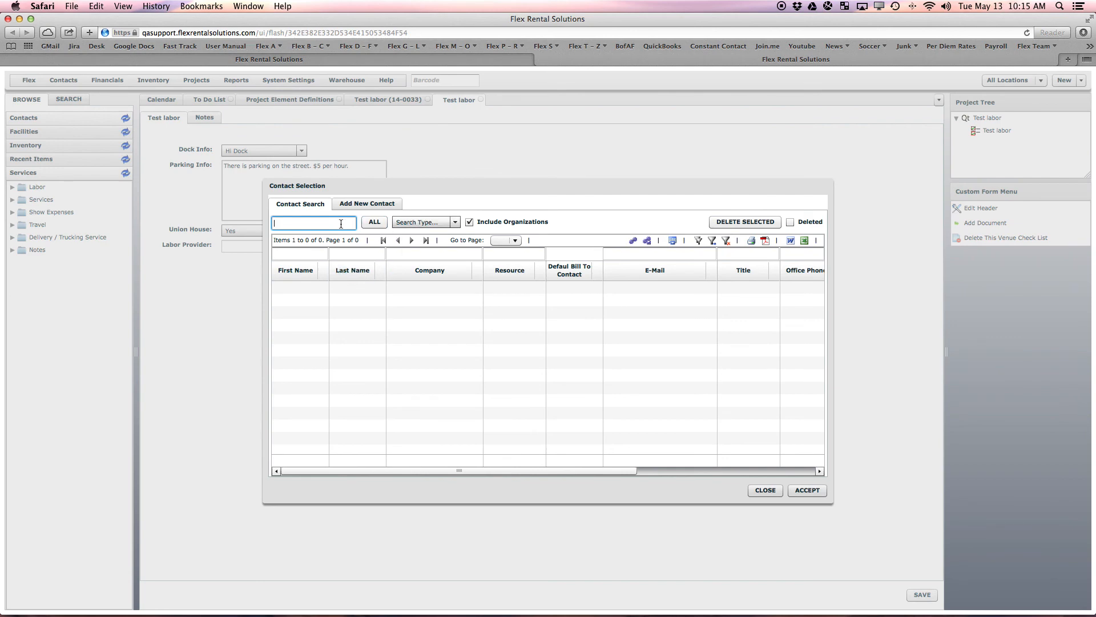
pyautogui.write('local')
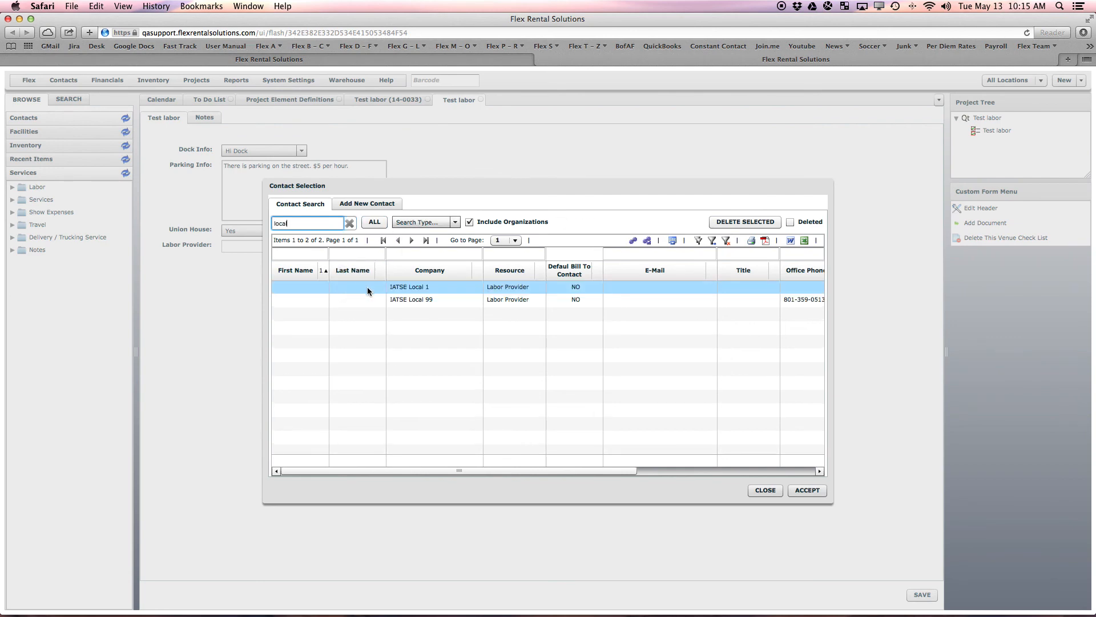
pyautogui.click(413, 301)
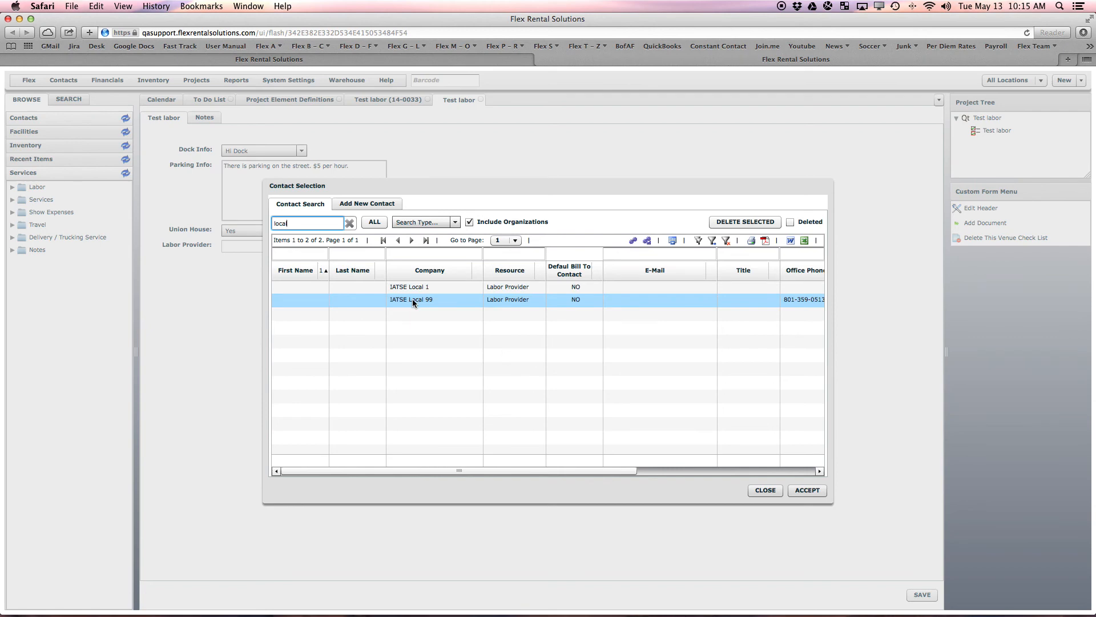
pyautogui.doubleClick(412, 299)
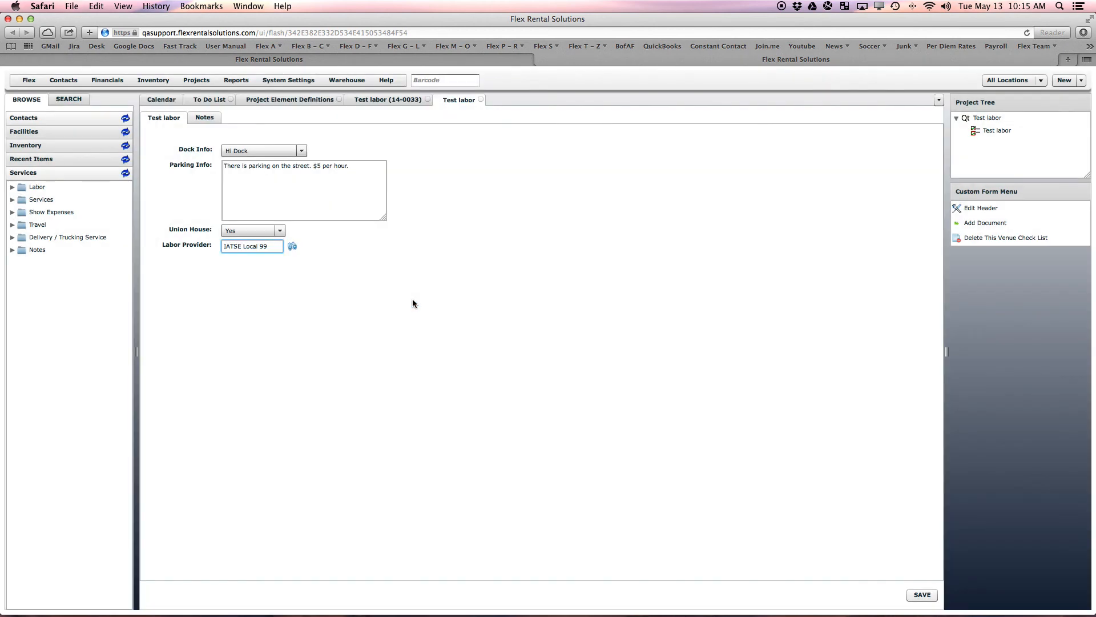
pyautogui.click(923, 594)
# Open the Venue Check List definition for editing from the project element definitions and show its form field layout.
pyautogui.click(311, 100)
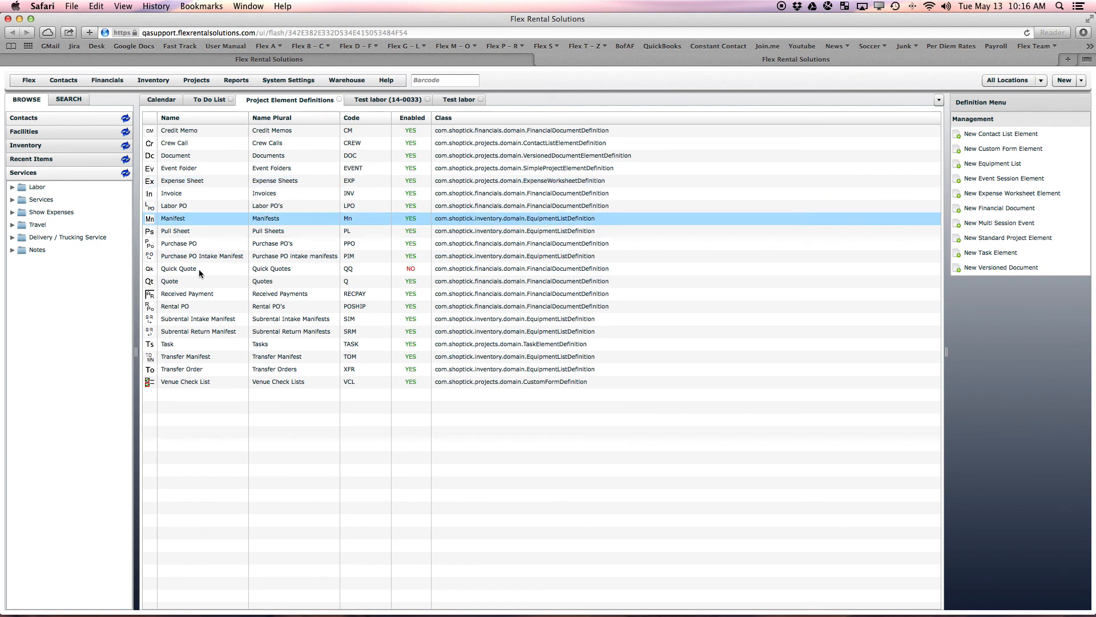
pyautogui.click(188, 382)
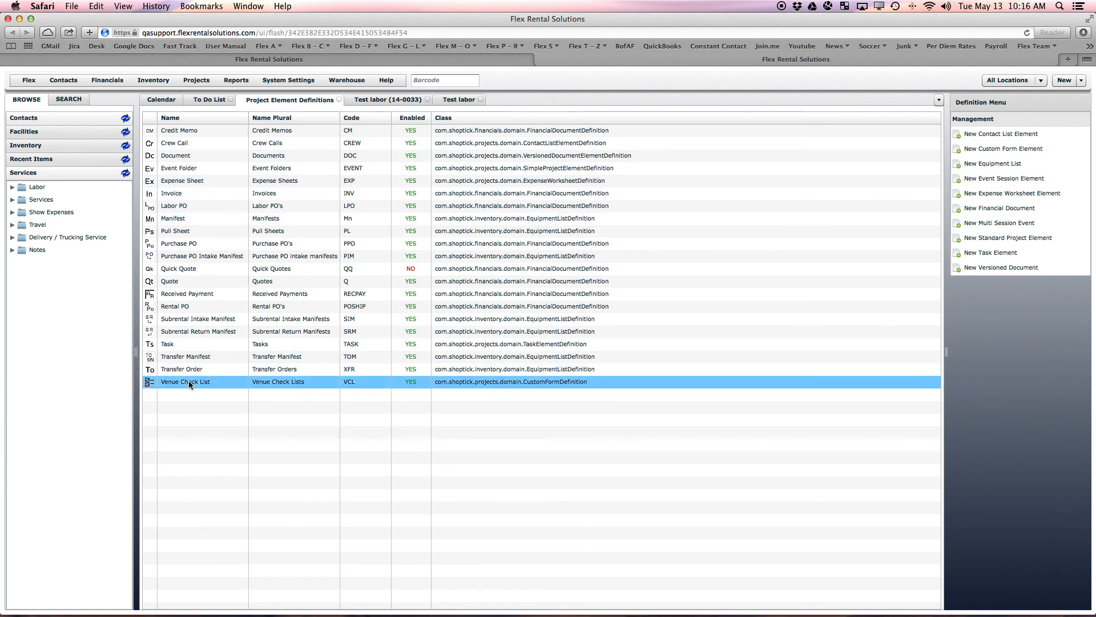
pyautogui.doubleClick(189, 382)
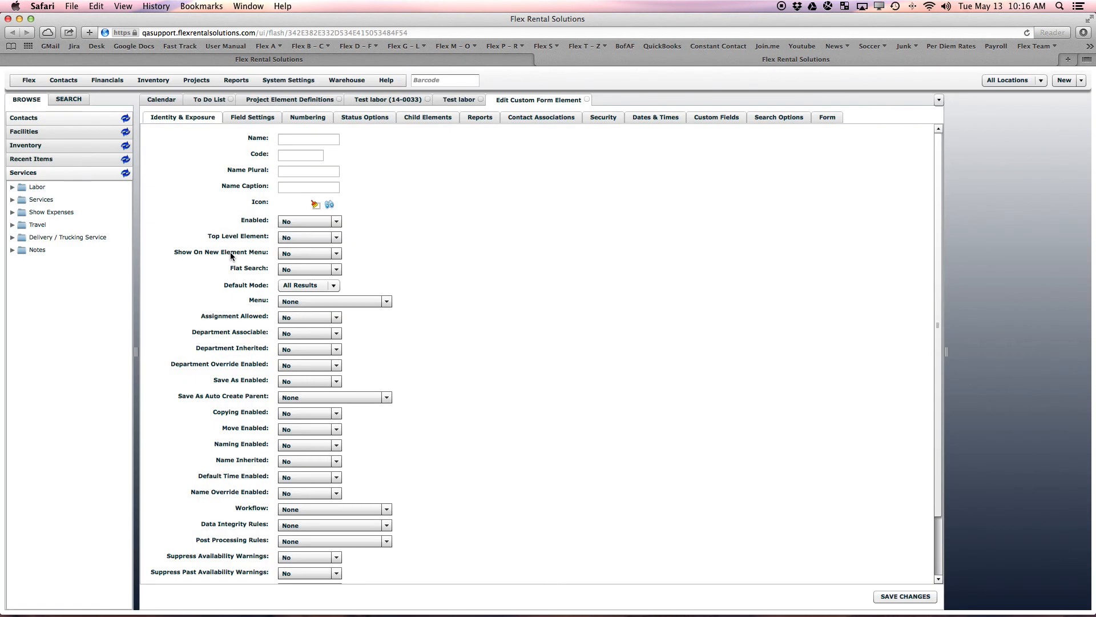
pyautogui.click(829, 117)
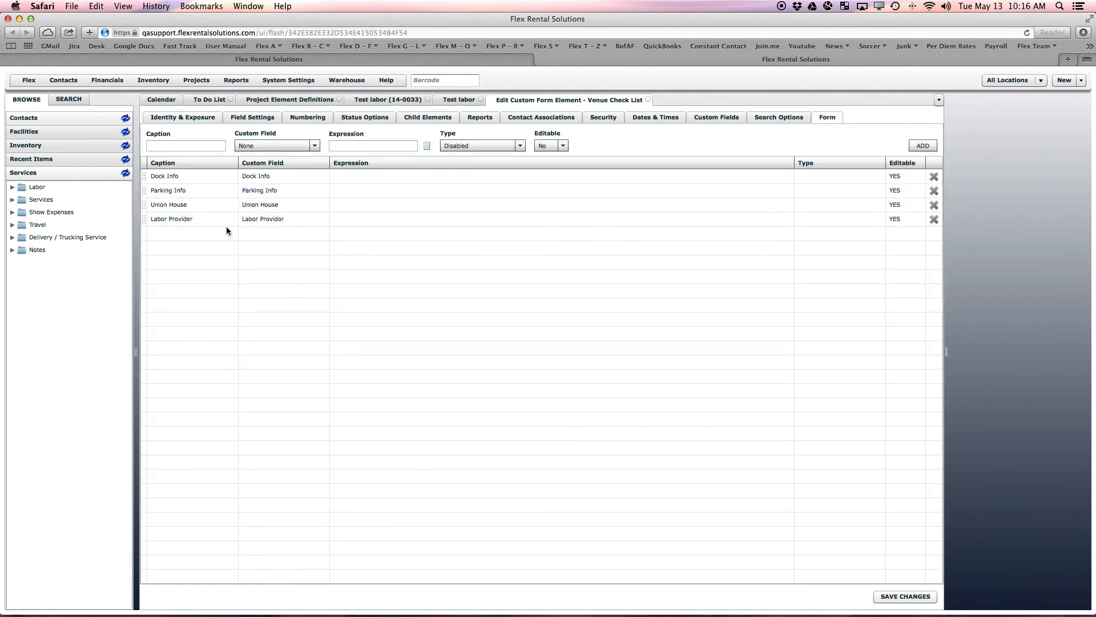
# Move Parking Info above Dock Info in the form's field order, save the changes and close the definition.
pyautogui.click(144, 219)
pyautogui.click(143, 192)
pyautogui.moveTo(145, 195); pyautogui.dragTo(144, 177)
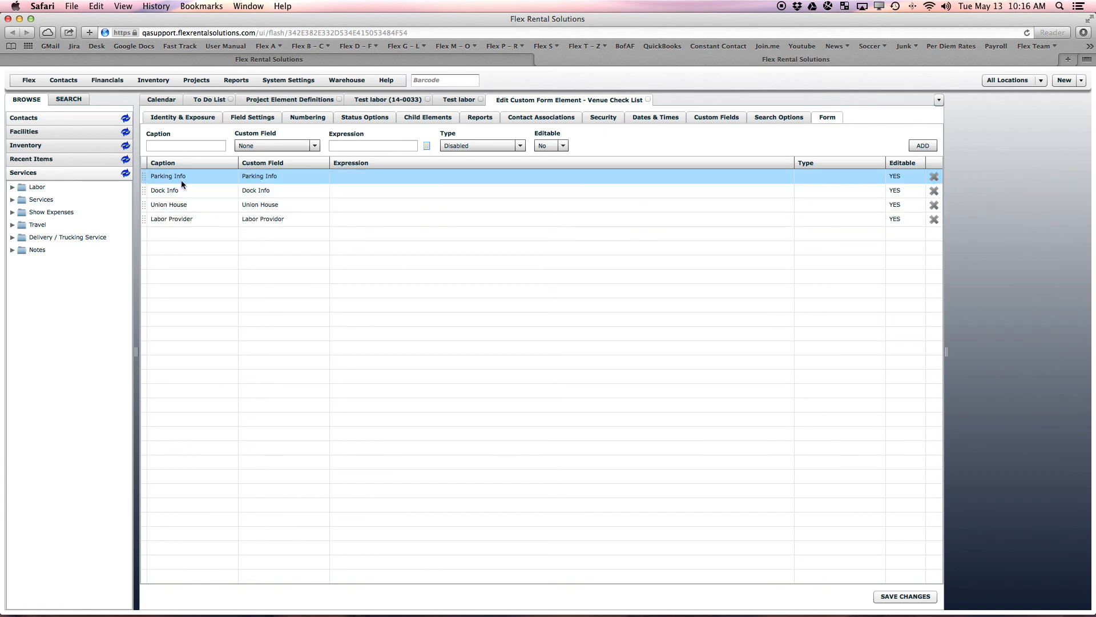
pyautogui.click(907, 596)
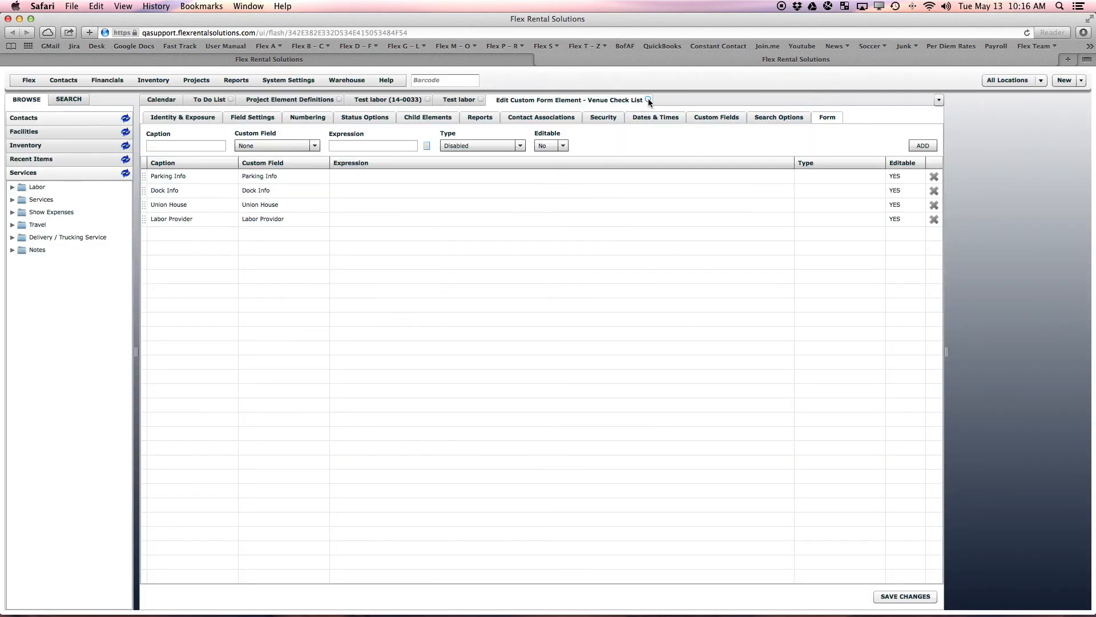
pyautogui.click(649, 100)
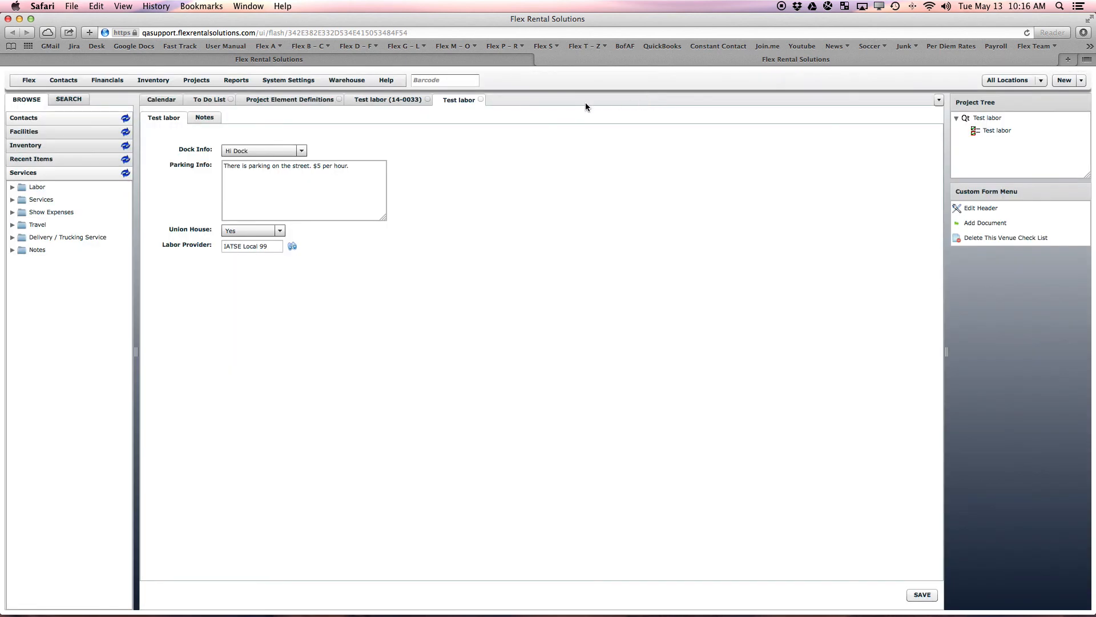
# Close the filled-in Venue Check List and reopen it from the Test labor quote's project tree to check the field order.
pyautogui.click(482, 98)
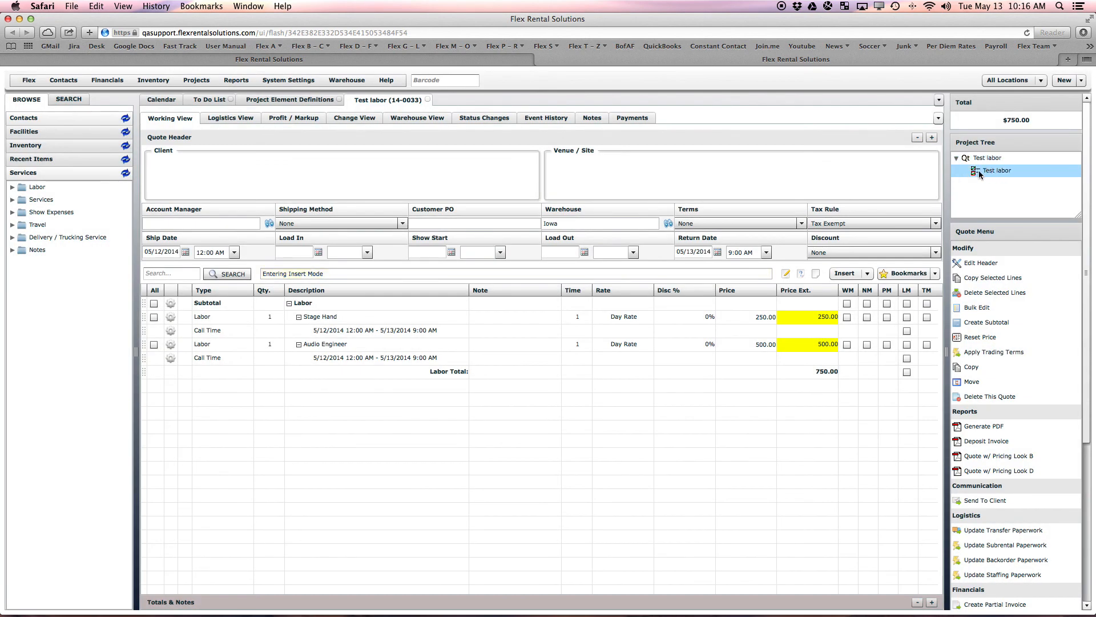
pyautogui.doubleClick(992, 170)
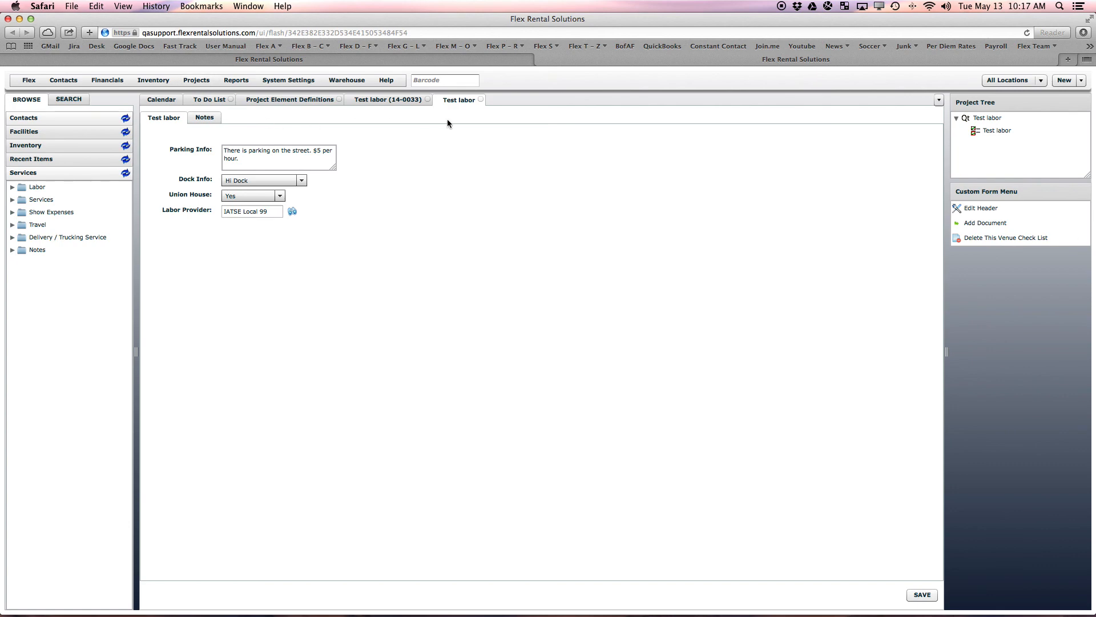
pyautogui.click(965, 119)
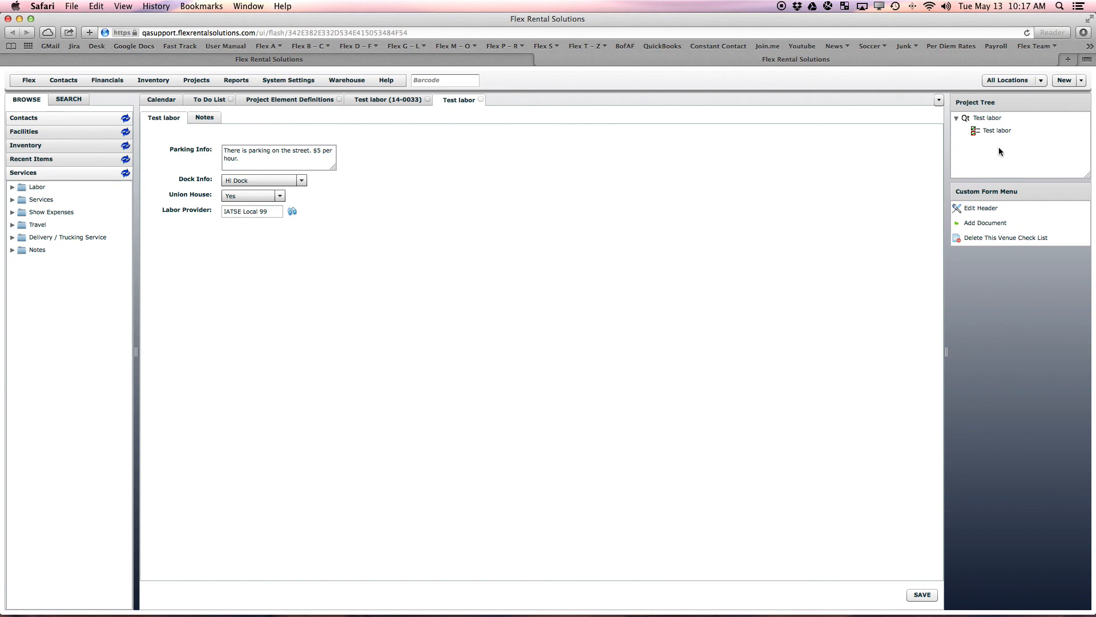